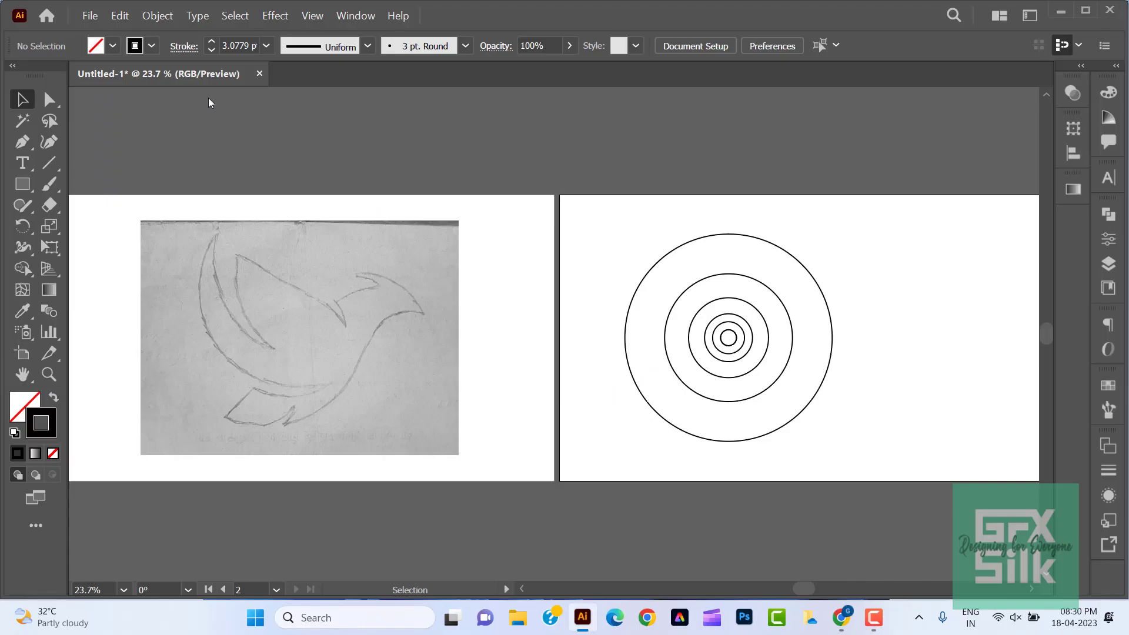
# Fit the bird sketch artboard in the window, then pan right to reveal the circles artboard.
pyautogui.click(122, 588)
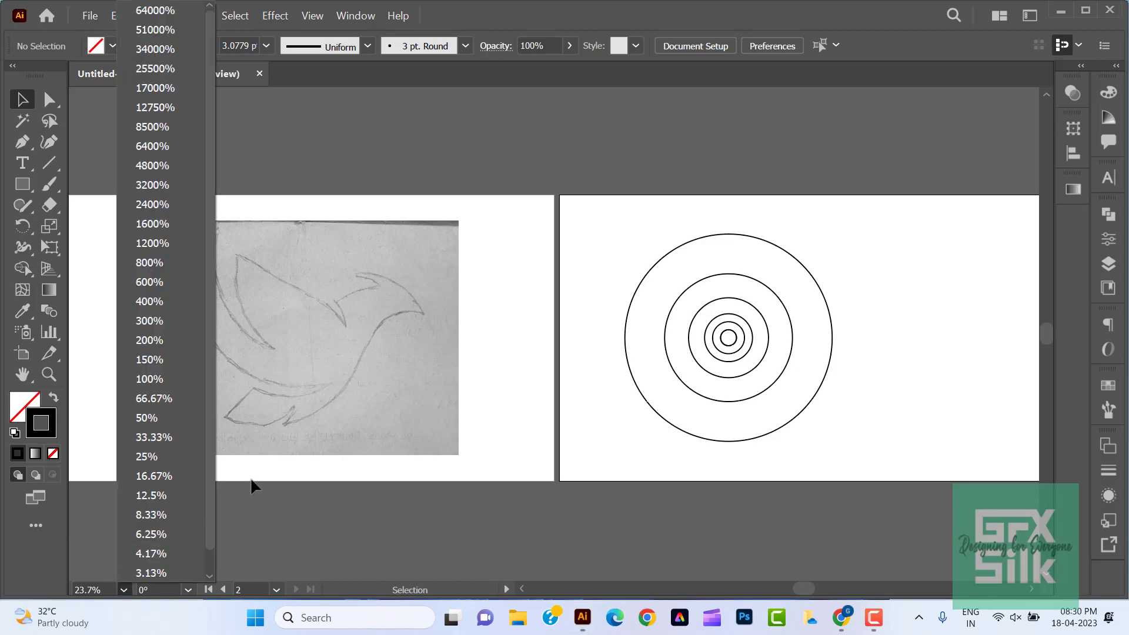
pyautogui.click(252, 486)
pyautogui.click(122, 589)
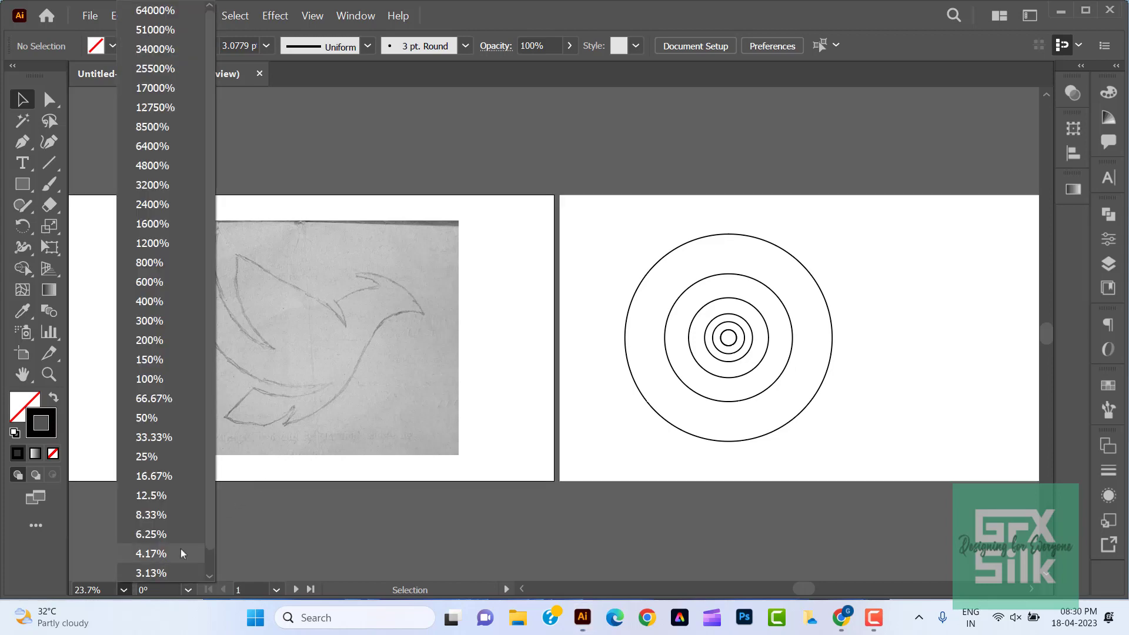
pyautogui.click(169, 570)
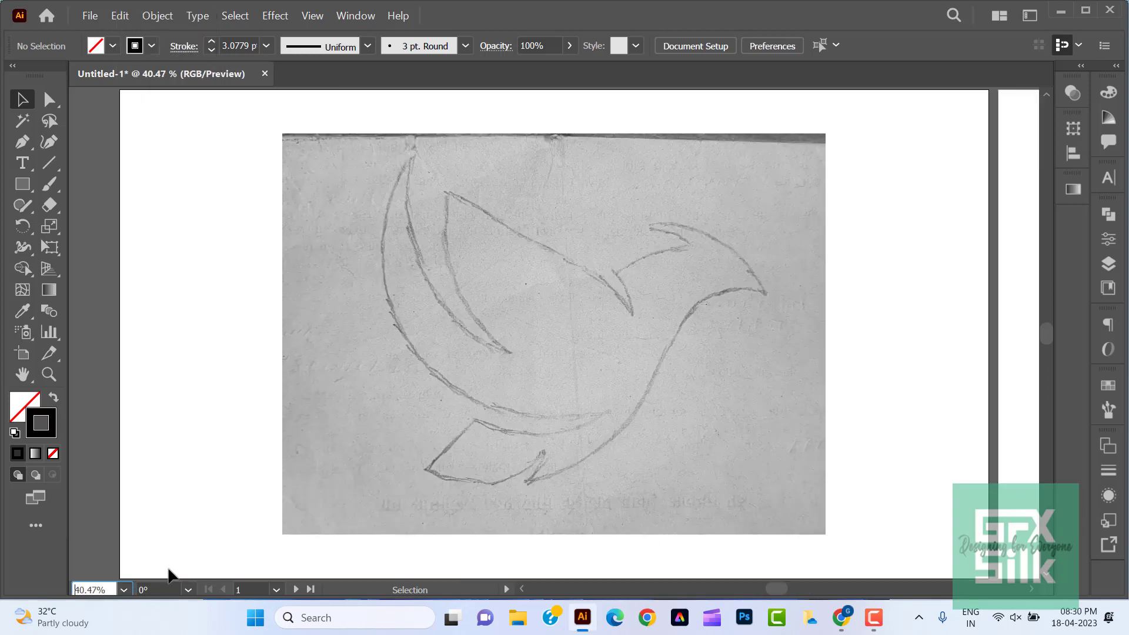
pyautogui.click(23, 375)
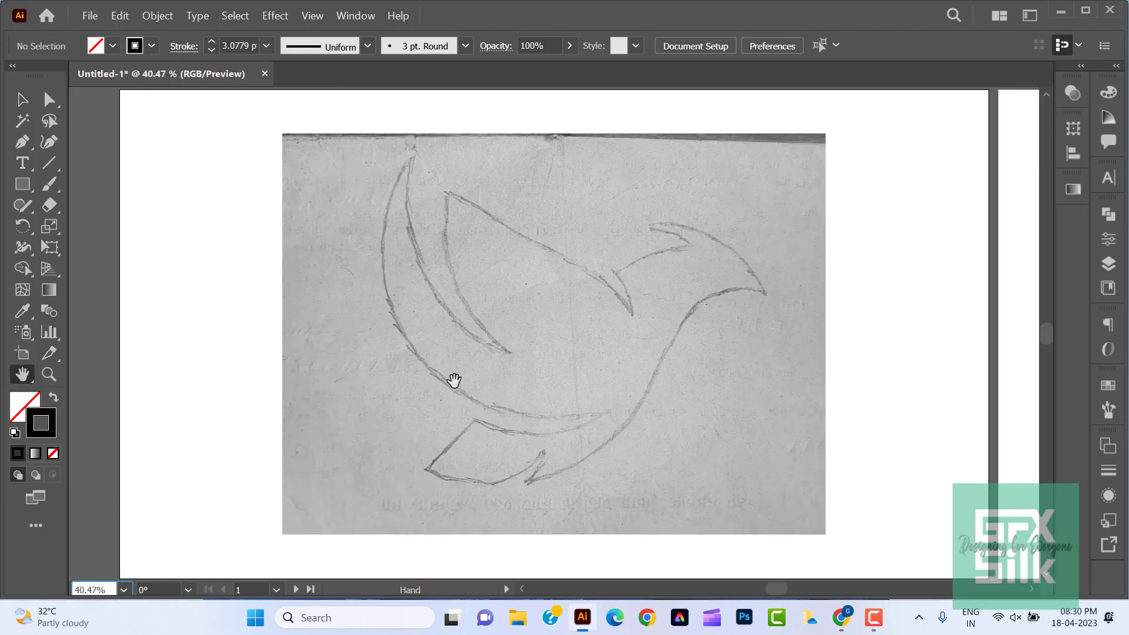
pyautogui.moveTo(969, 388); pyautogui.dragTo(479, 393)
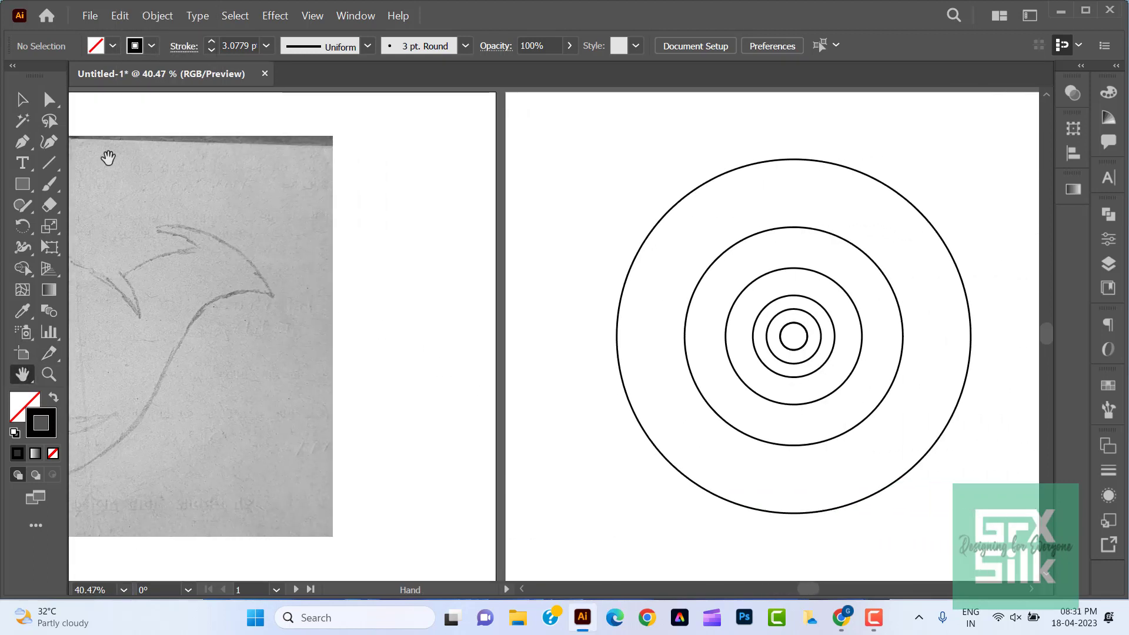
# Marquee-select the concentric circles and cut them.
pyautogui.click(22, 99)
pyautogui.moveTo(605, 125); pyautogui.dragTo(936, 525)
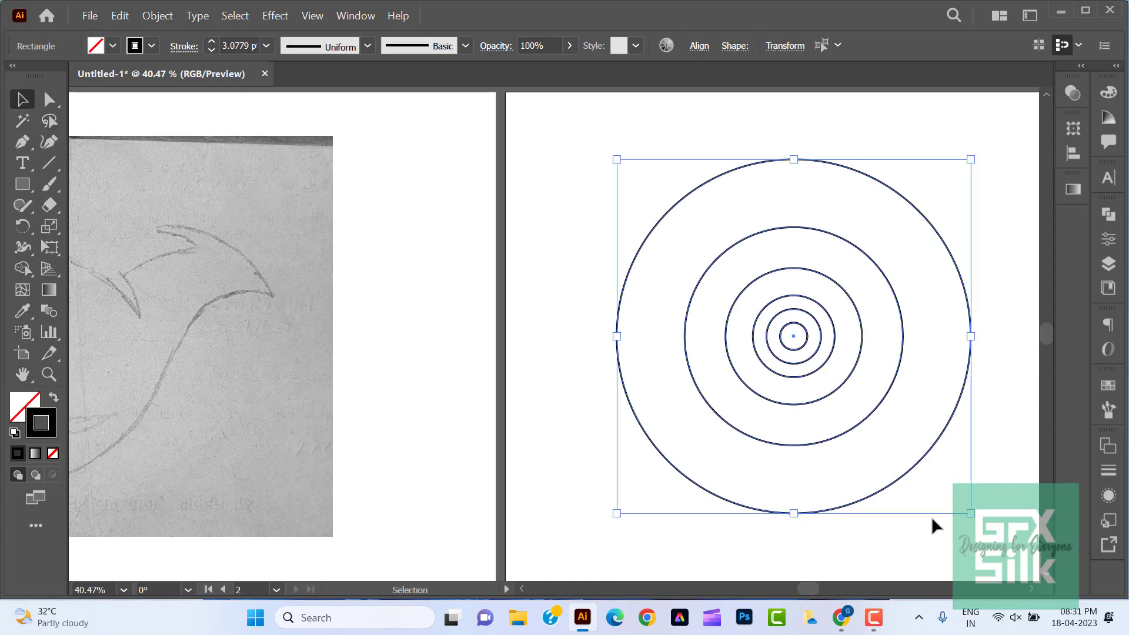
pyautogui.click(120, 16)
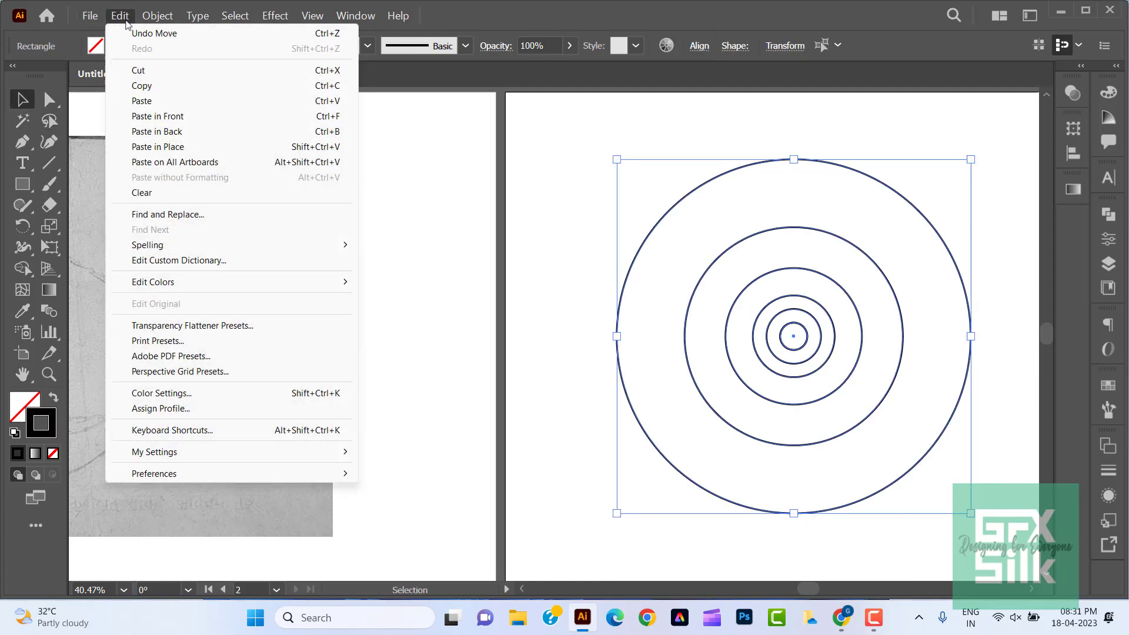
pyautogui.click(147, 71)
# Paste the circles onto the pasteboard just left of the bird sketch artboard.
pyautogui.click(22, 374)
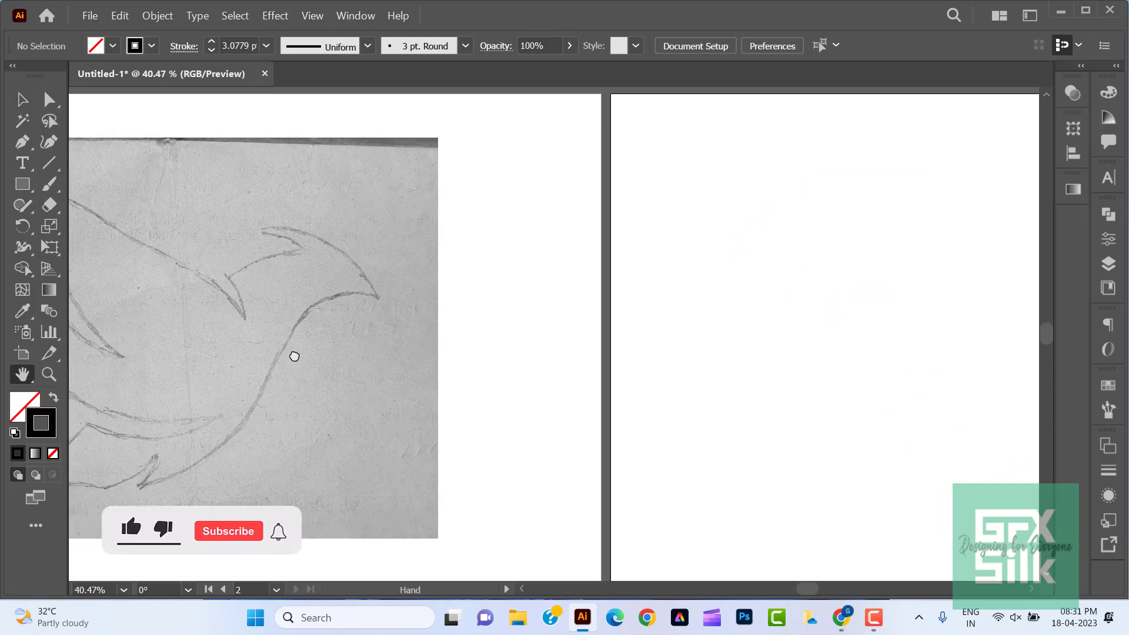
pyautogui.moveTo(189, 356); pyautogui.dragTo(719, 355)
pyautogui.moveTo(426, 309); pyautogui.dragTo(706, 301)
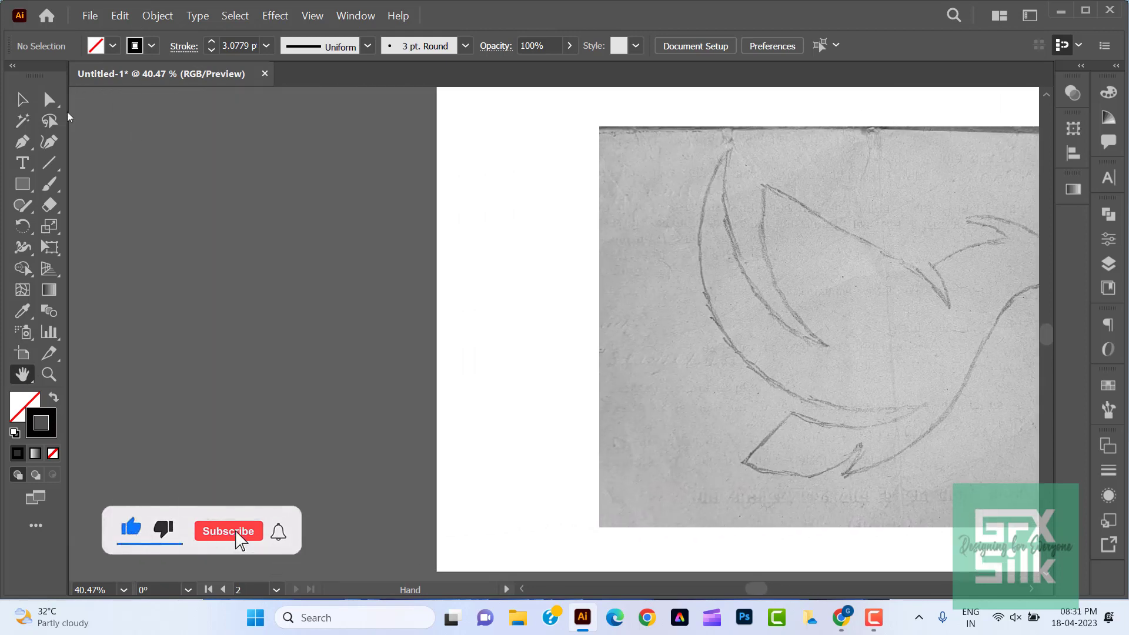
pyautogui.click(23, 99)
pyautogui.click(120, 16)
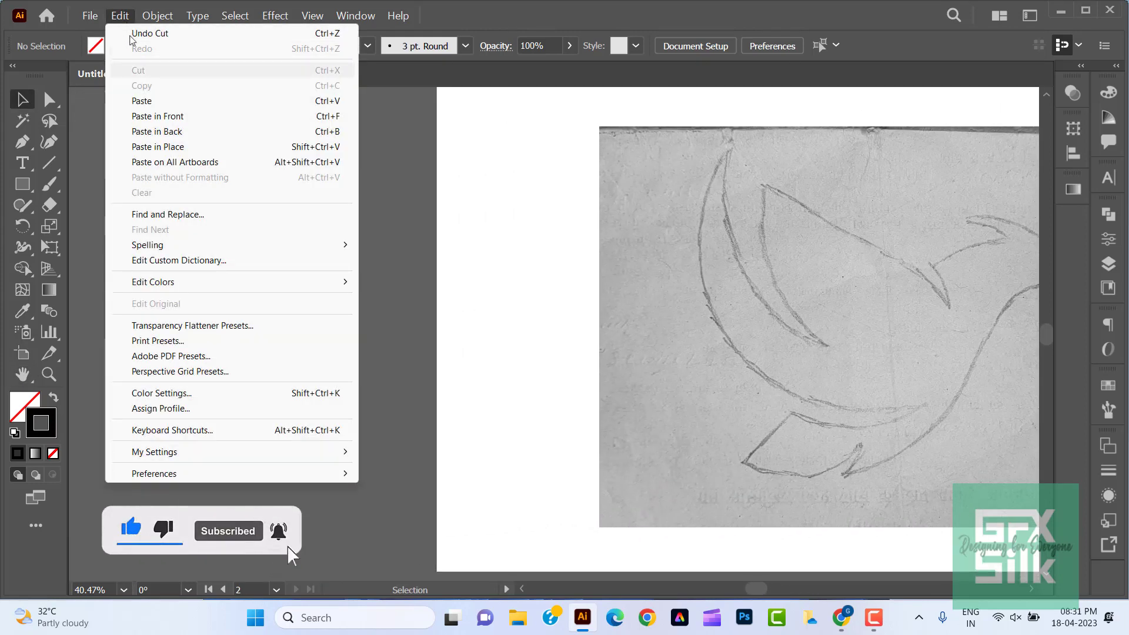
pyautogui.click(144, 99)
pyautogui.moveTo(711, 407); pyautogui.dragTo(413, 362)
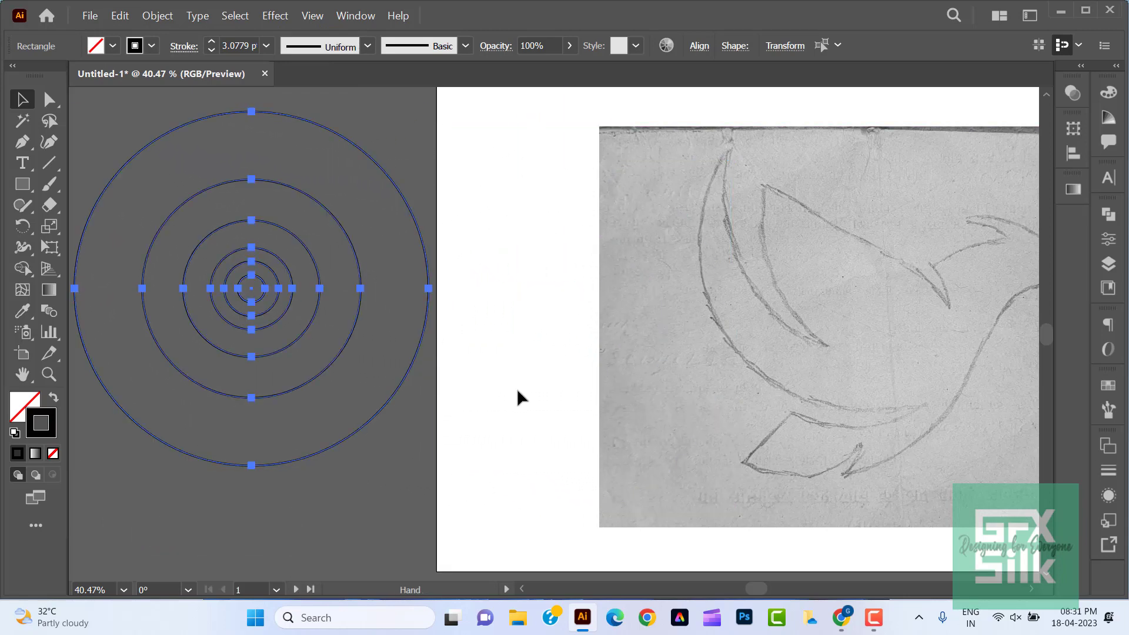
pyautogui.moveTo(552, 409)
pyautogui.mouseDown()
pyautogui.moveTo(503, 425)
pyautogui.moveTo(375, 431)
pyautogui.moveTo(326, 411)
pyautogui.mouseUp()
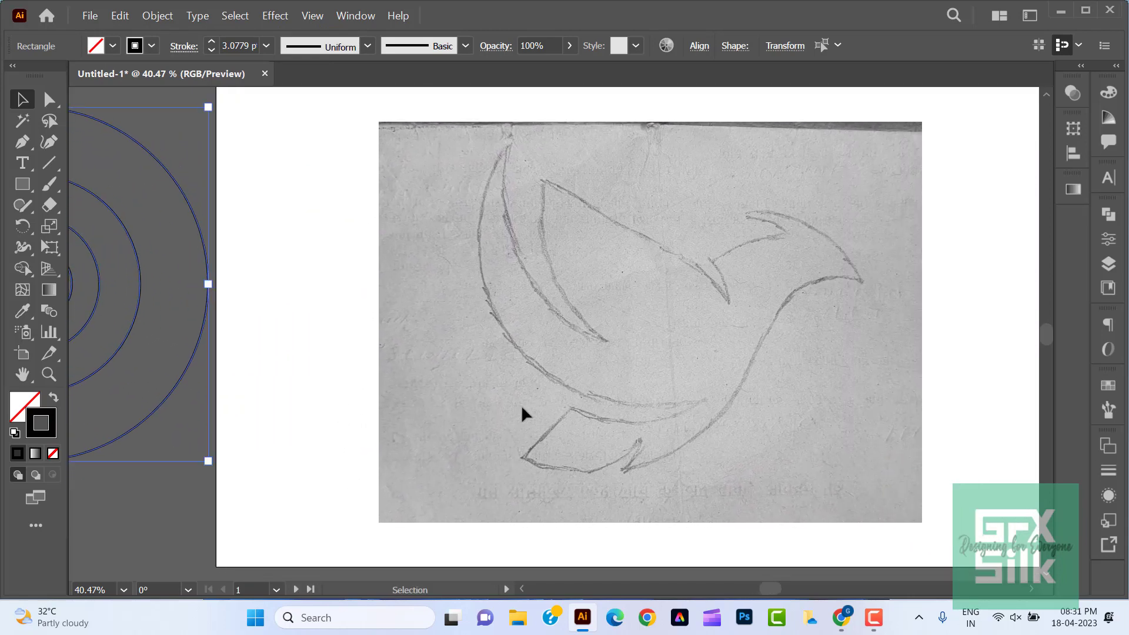
pyautogui.click(336, 396)
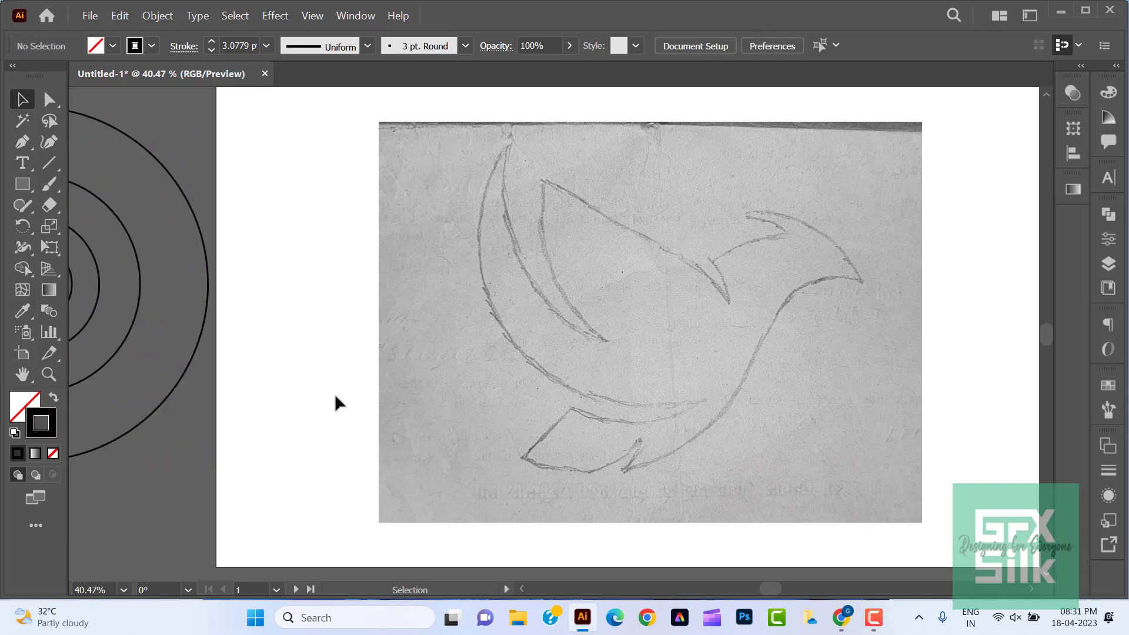
# Draw a horizontal line under the bird sketch with the Pen and nudge it slightly down.
pyautogui.click(22, 145)
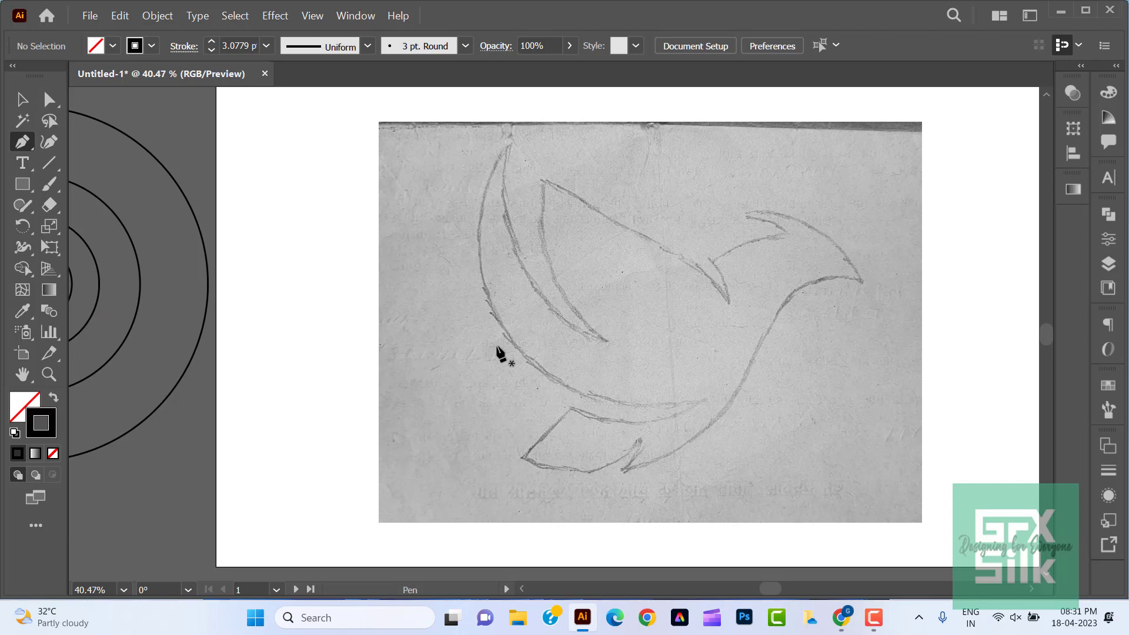
pyautogui.click(410, 468)
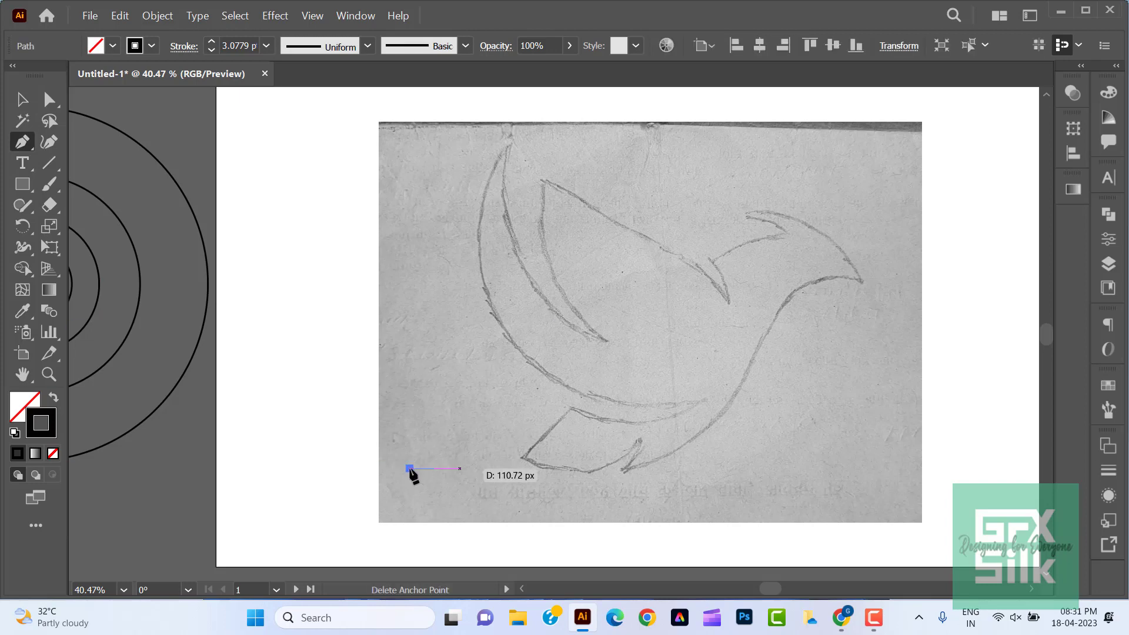
pyautogui.click(911, 469)
pyautogui.press('v')
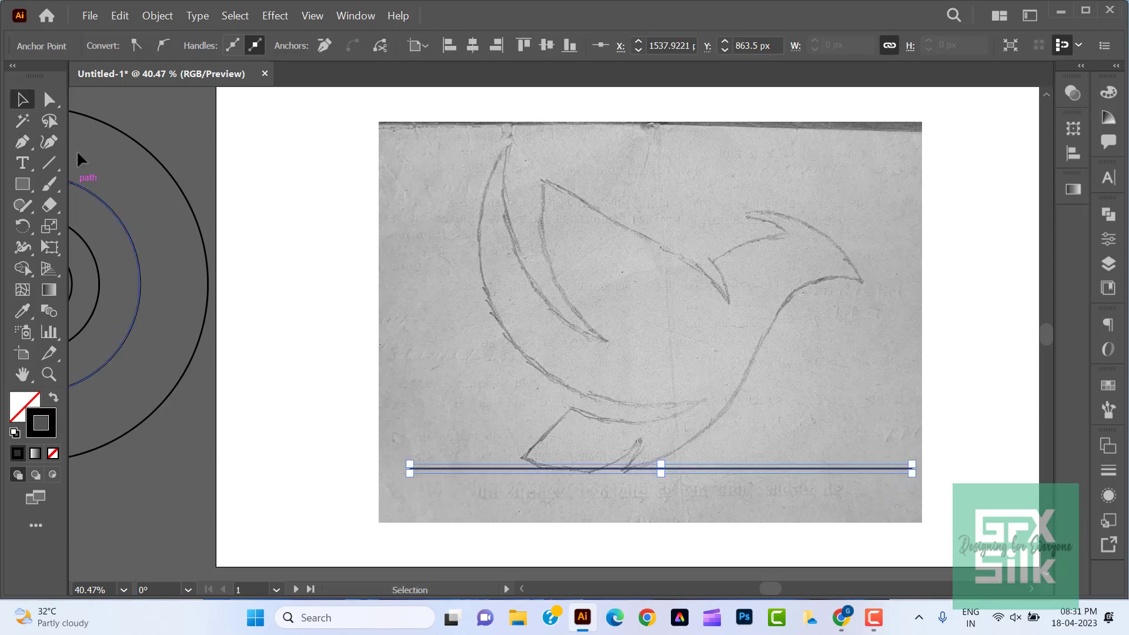
pyautogui.click(332, 367)
pyautogui.moveTo(483, 477); pyautogui.dragTo(494, 485)
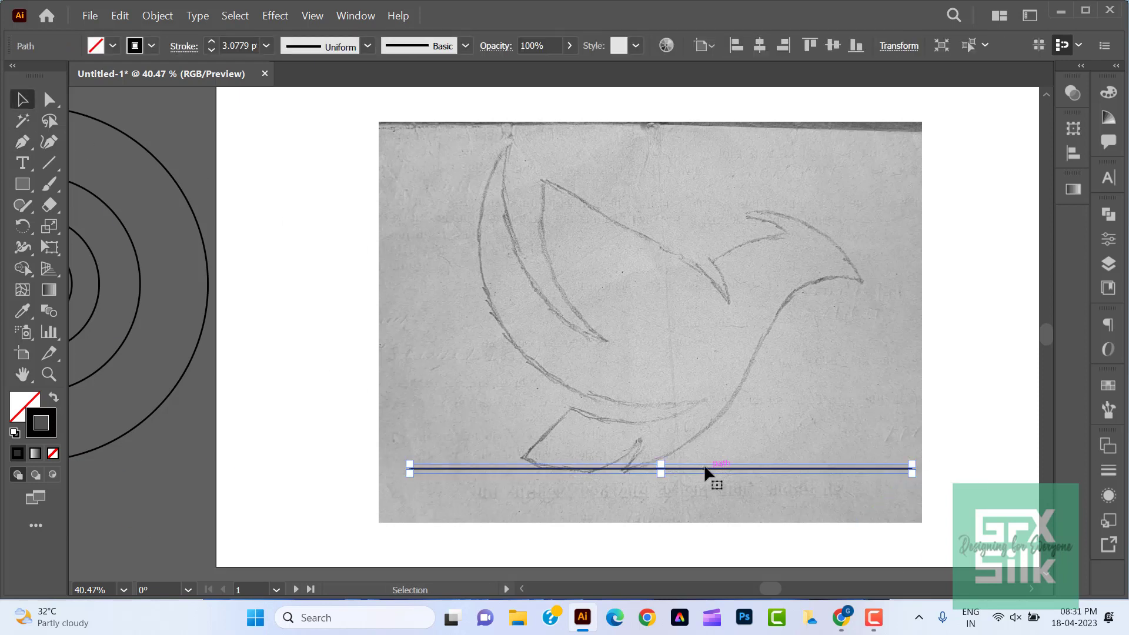
pyautogui.moveTo(705, 469); pyautogui.dragTo(706, 472)
pyautogui.click(415, 350)
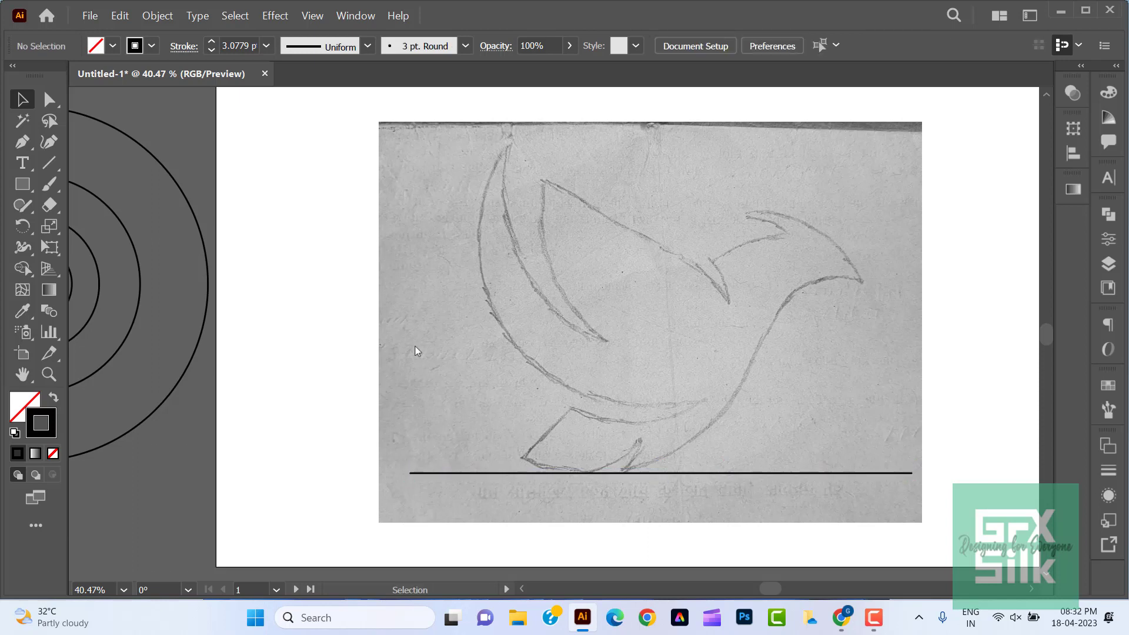
# Draw a vertical line along the sketch's left side, crossing the horizontal line at the bottom-left.
pyautogui.press('p')
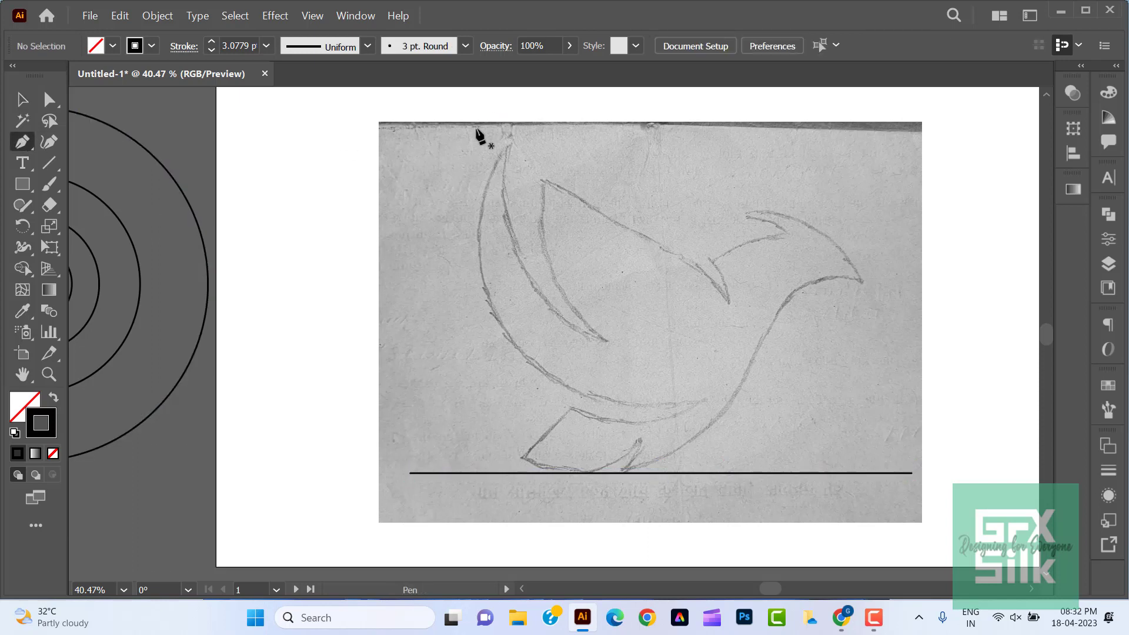
pyautogui.click(477, 129)
pyautogui.click(476, 487)
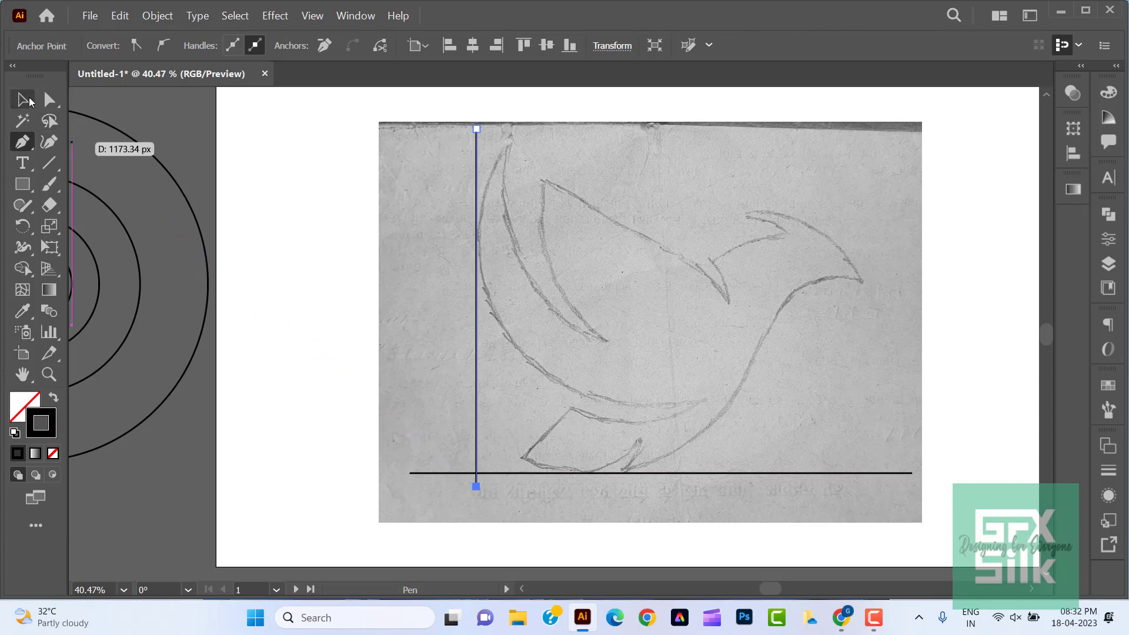
pyautogui.click(23, 100)
pyautogui.click(312, 279)
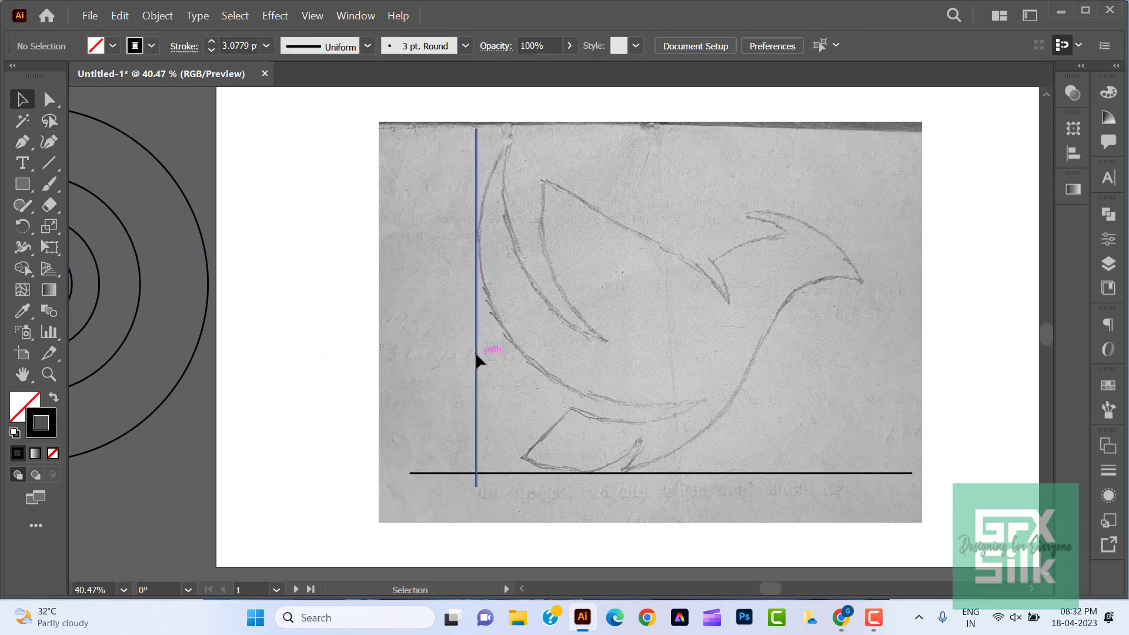
pyautogui.moveTo(476, 355); pyautogui.dragTo(478, 355)
pyautogui.click(345, 336)
pyautogui.click(478, 389)
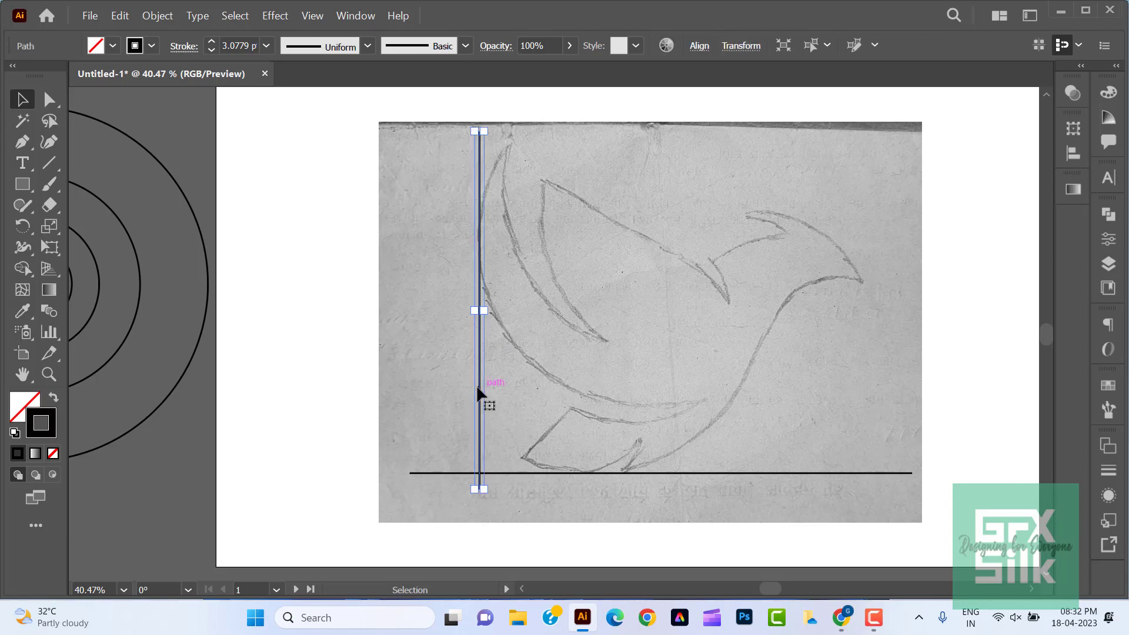
pyautogui.click(291, 344)
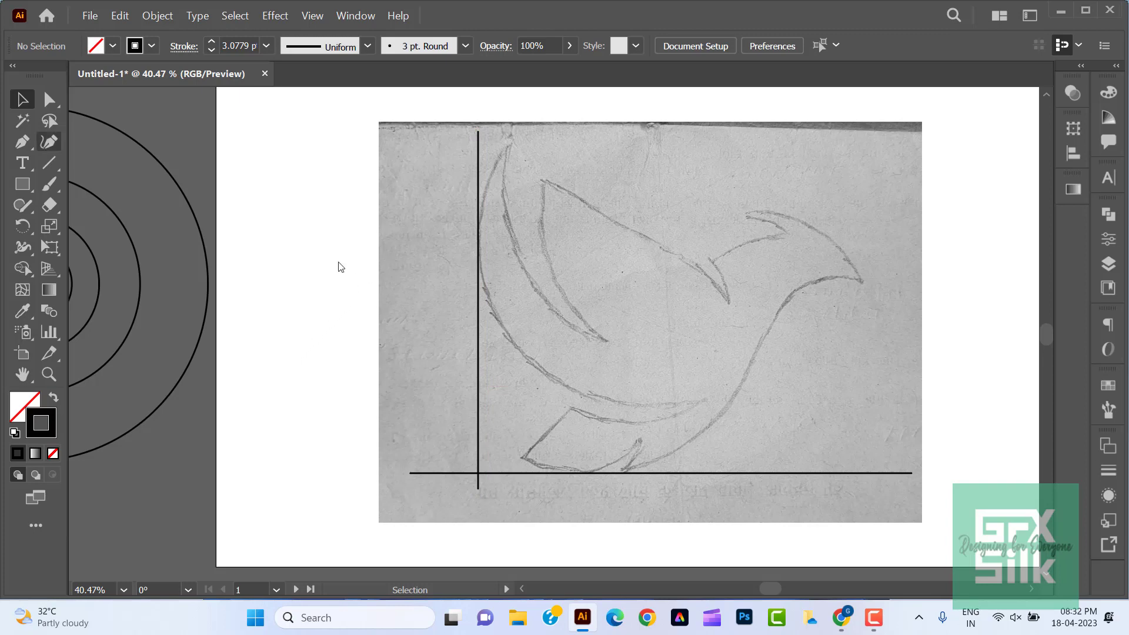
pyautogui.press('p')
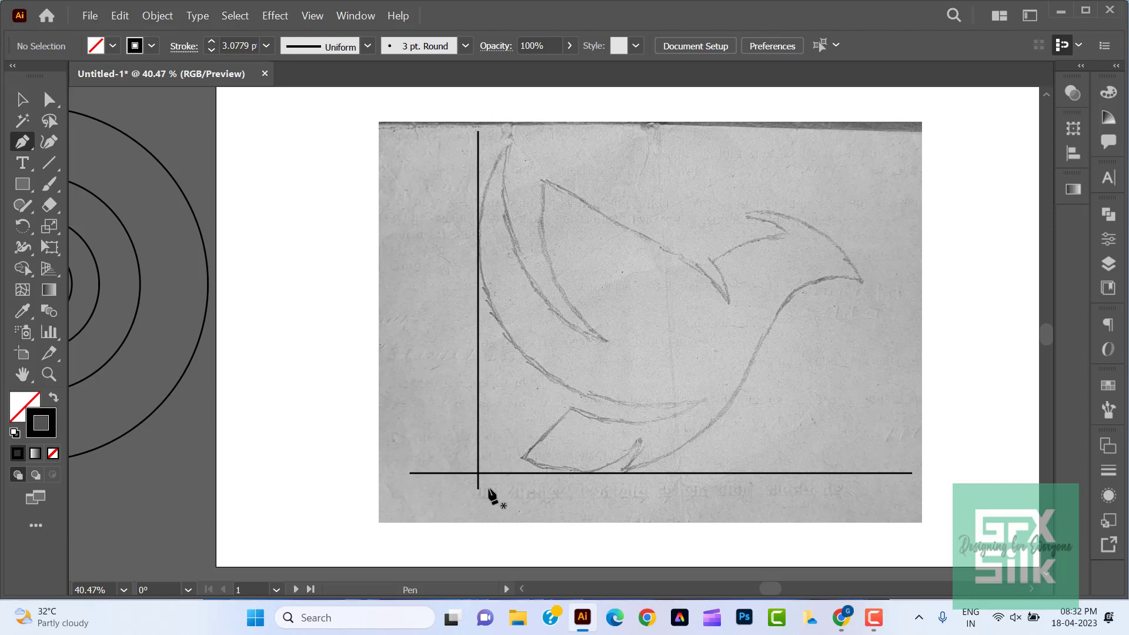
# Draw a diagonal line from below the bottom-left to the upper right, adjusting both endpoints slightly.
pyautogui.click(458, 510)
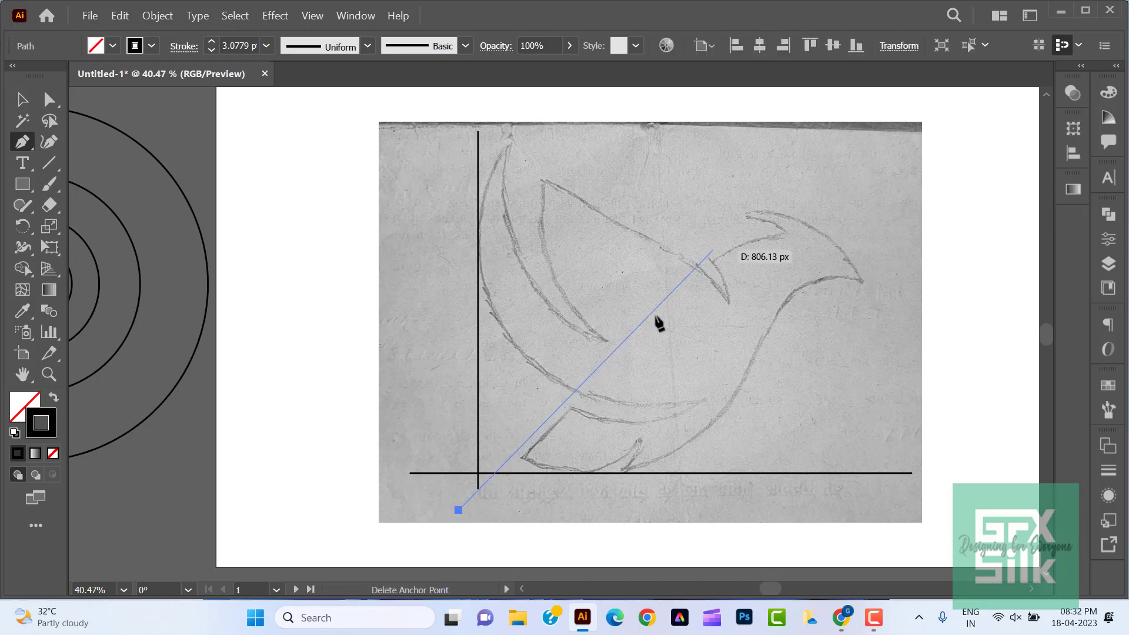
pyautogui.click(799, 175)
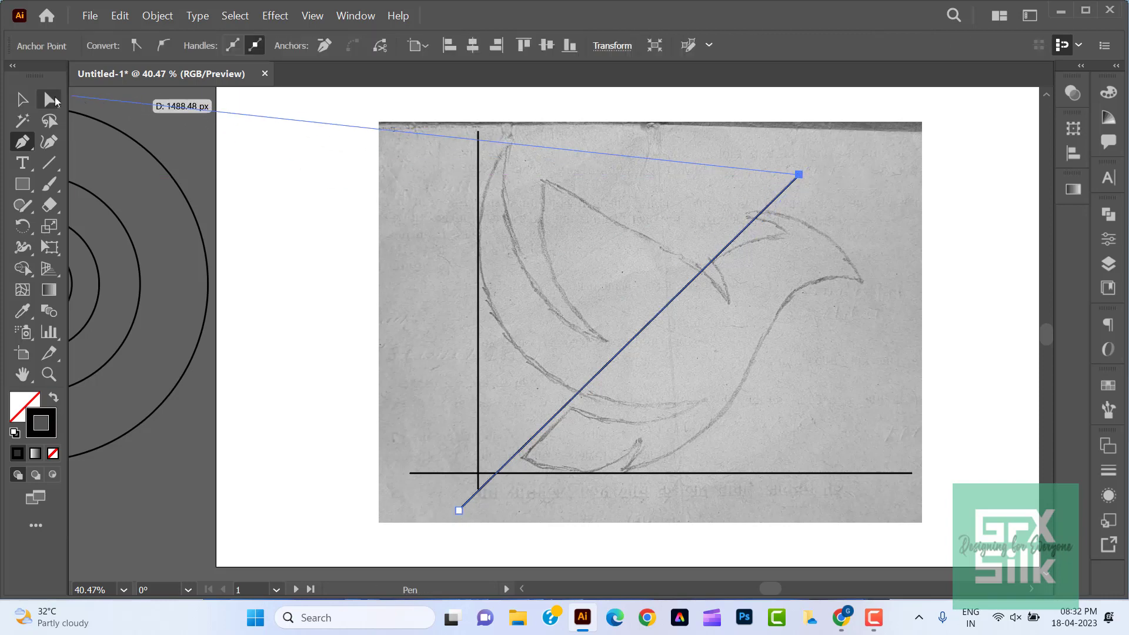
pyautogui.press('a')
pyautogui.moveTo(460, 512); pyautogui.dragTo(470, 512)
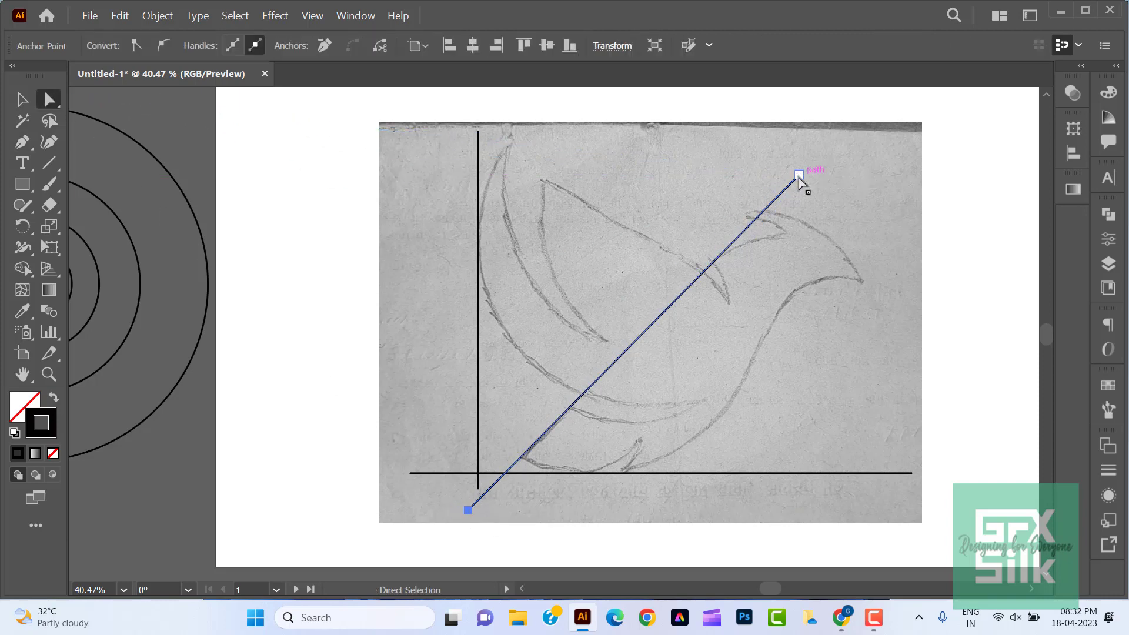
pyautogui.moveTo(799, 174); pyautogui.dragTo(793, 174)
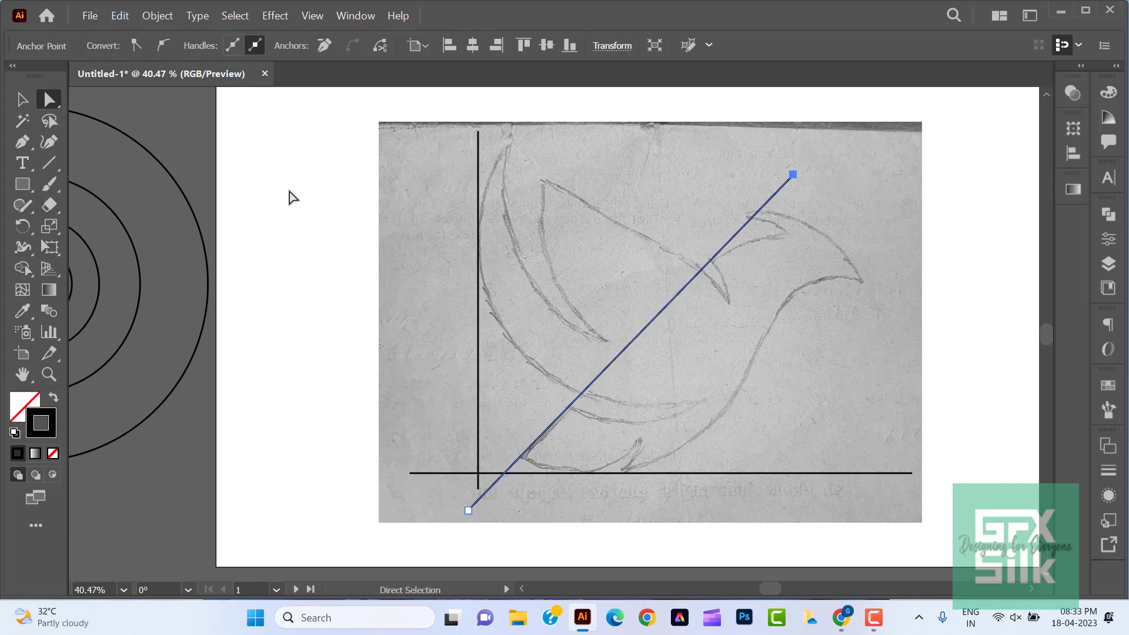
pyautogui.click(310, 214)
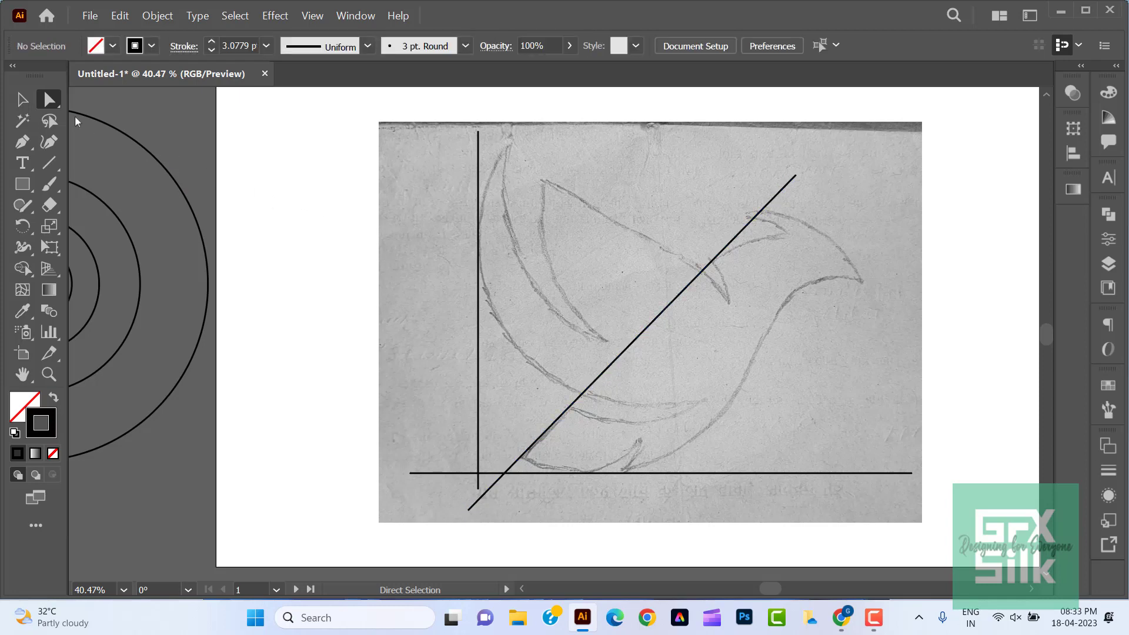
pyautogui.click(23, 99)
pyautogui.click(806, 474)
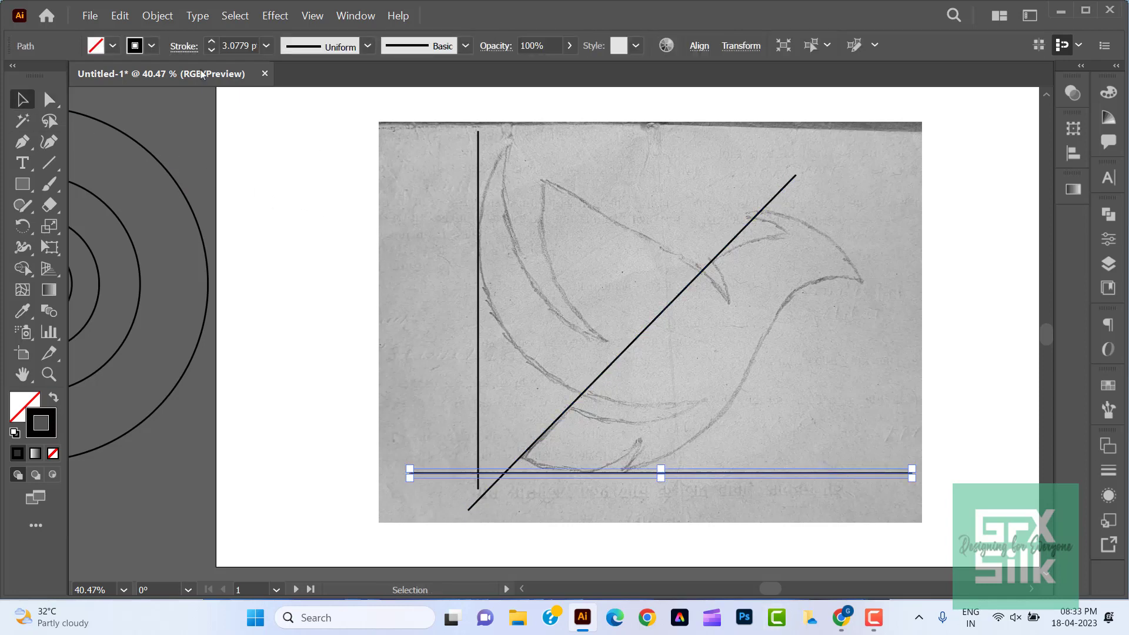
# Paste a copy of the bottom horizontal line in front and move it to the sketch's top.
pyautogui.click(120, 16)
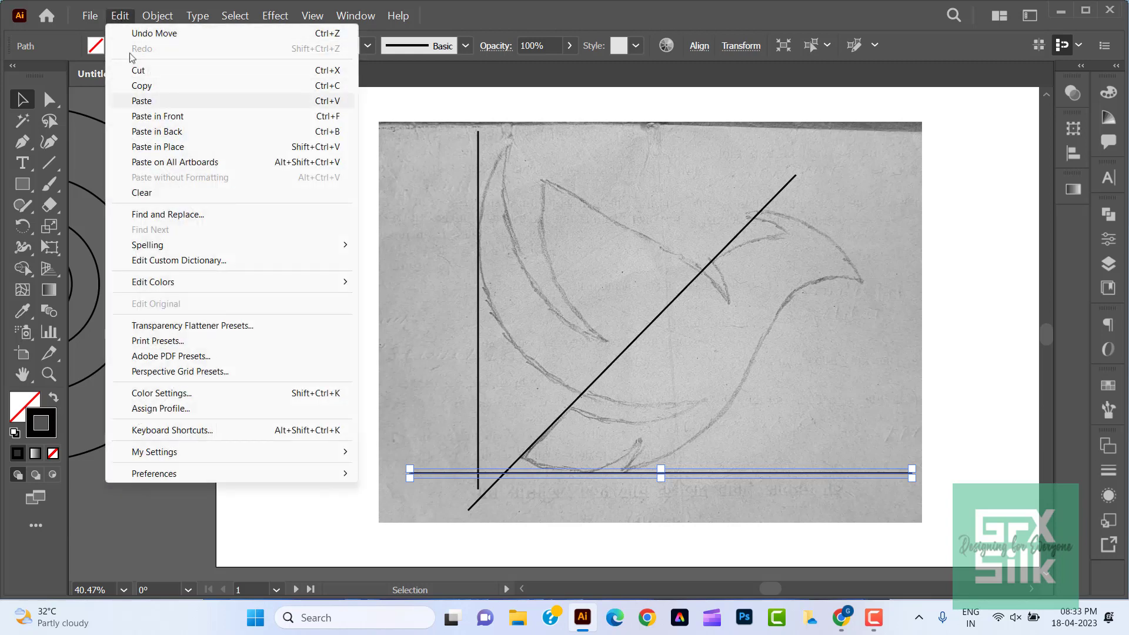
pyautogui.click(141, 116)
pyautogui.moveTo(747, 473); pyautogui.dragTo(758, 210)
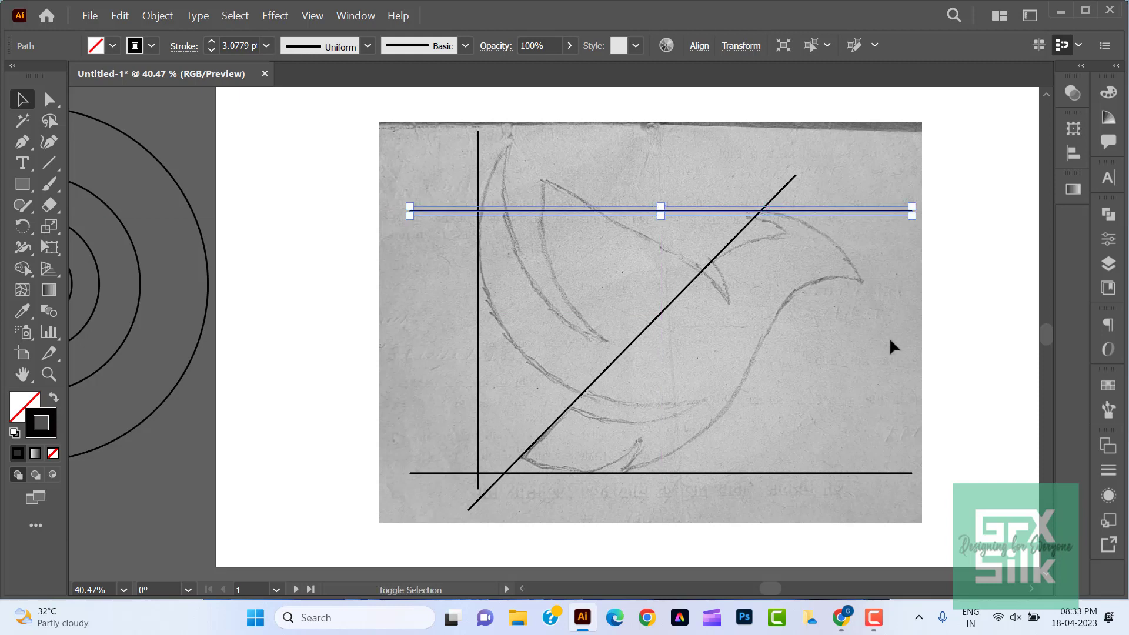
pyautogui.click(969, 359)
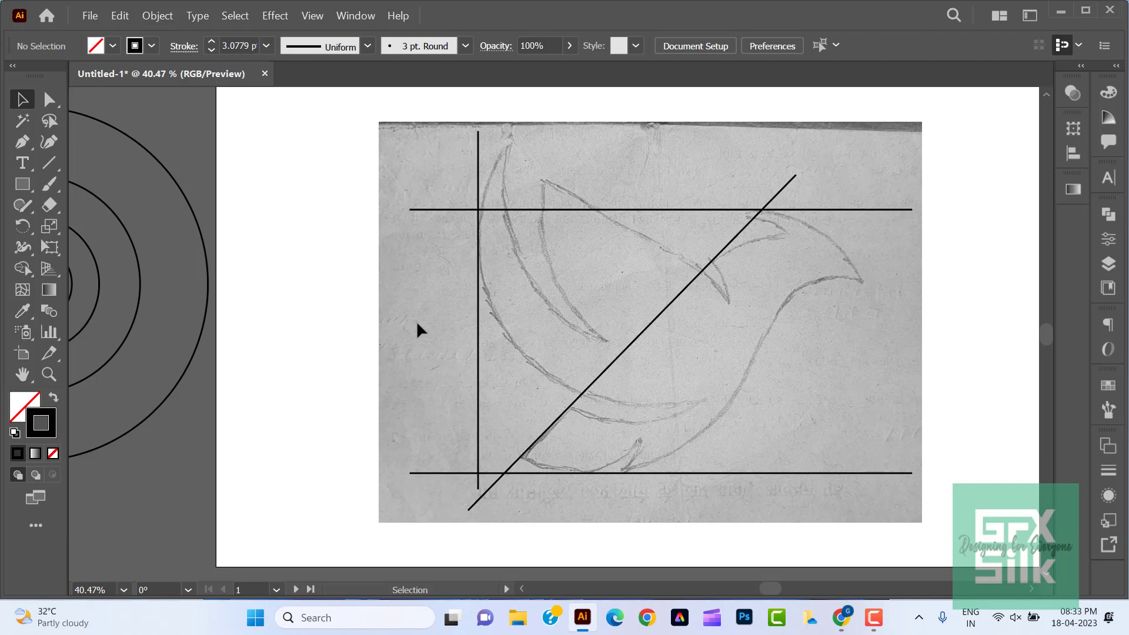
pyautogui.scroll(1, 418, 325)
pyautogui.click(23, 141)
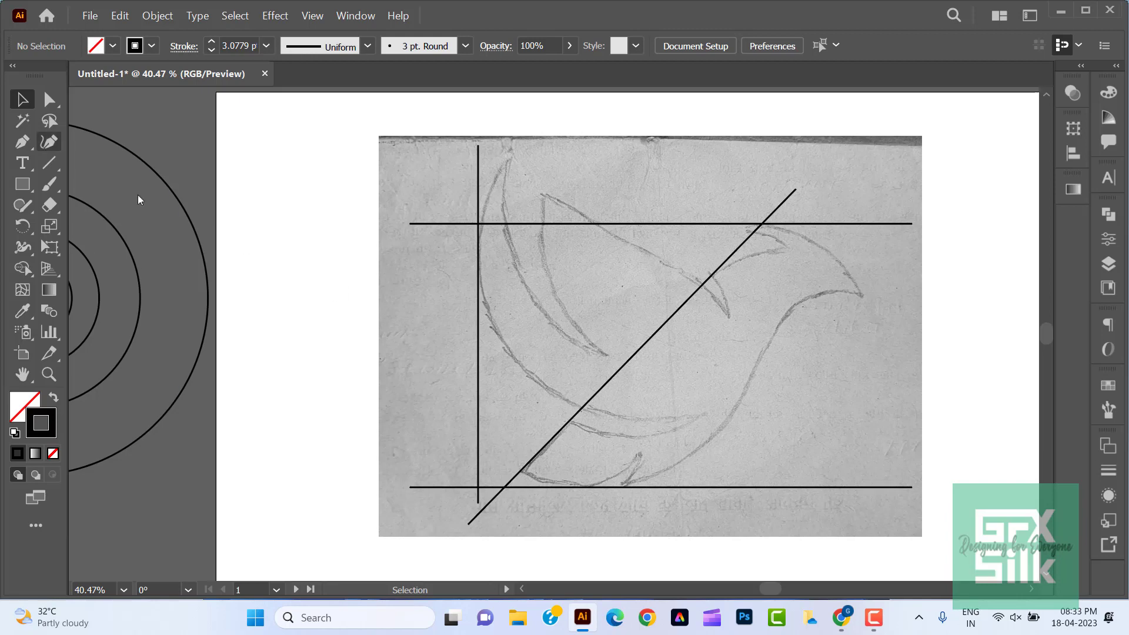
# Draw a line sloping down from above the top-left to the bird's right side.
pyautogui.click(467, 154)
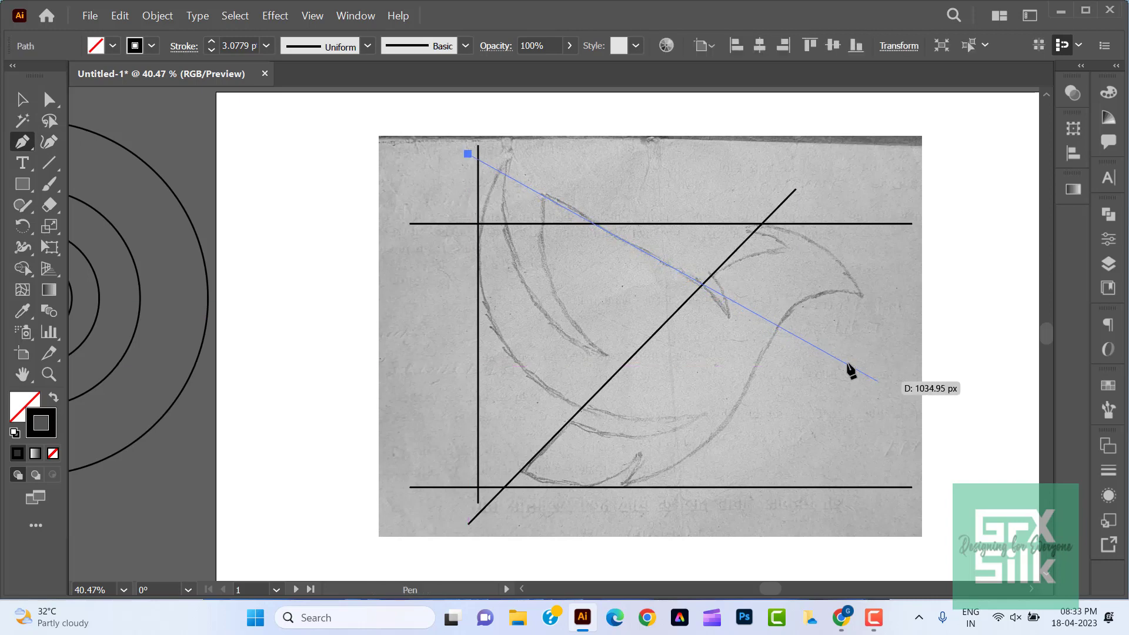
pyautogui.click(883, 381)
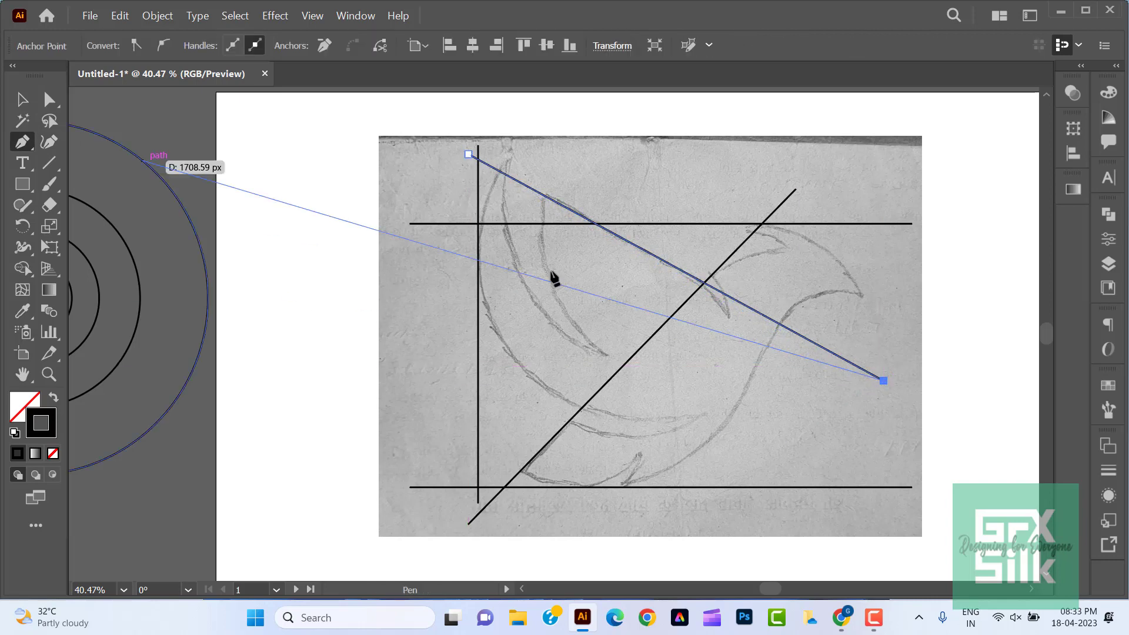
pyautogui.click(23, 100)
pyautogui.click(322, 274)
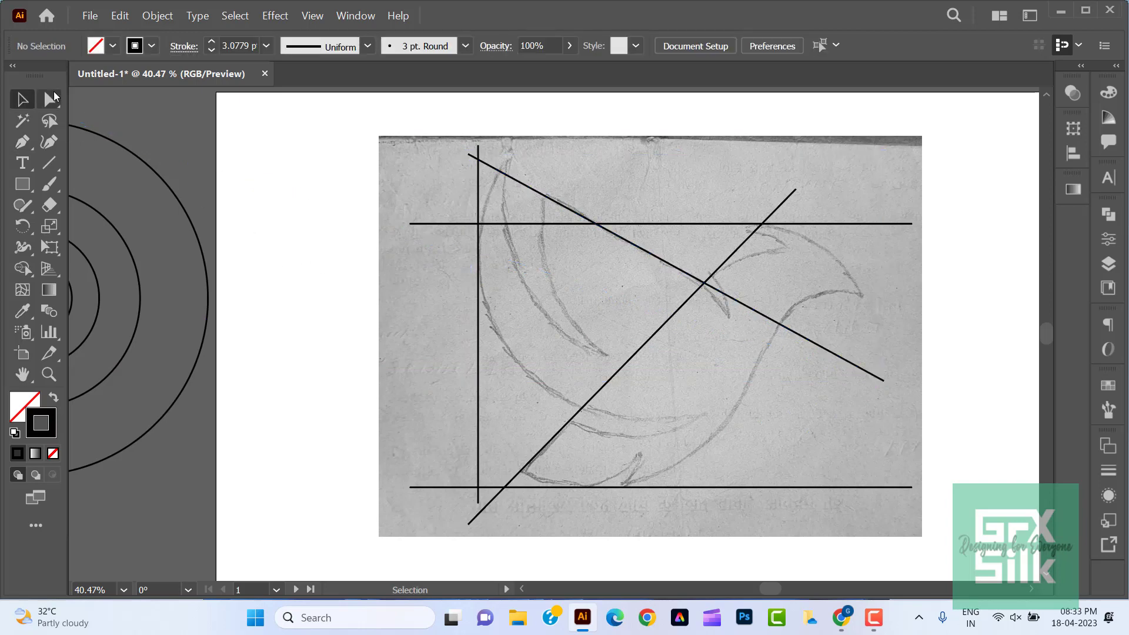
# Draw a steep line from above the bird's head down to below the sketch.
pyautogui.click(23, 142)
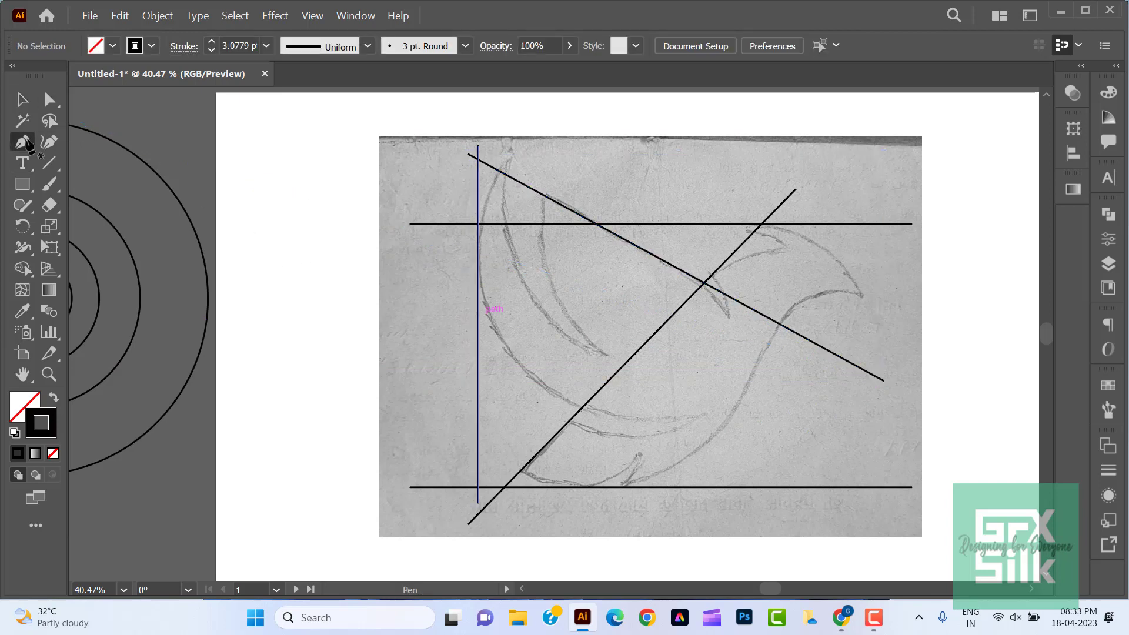
pyautogui.click(845, 196)
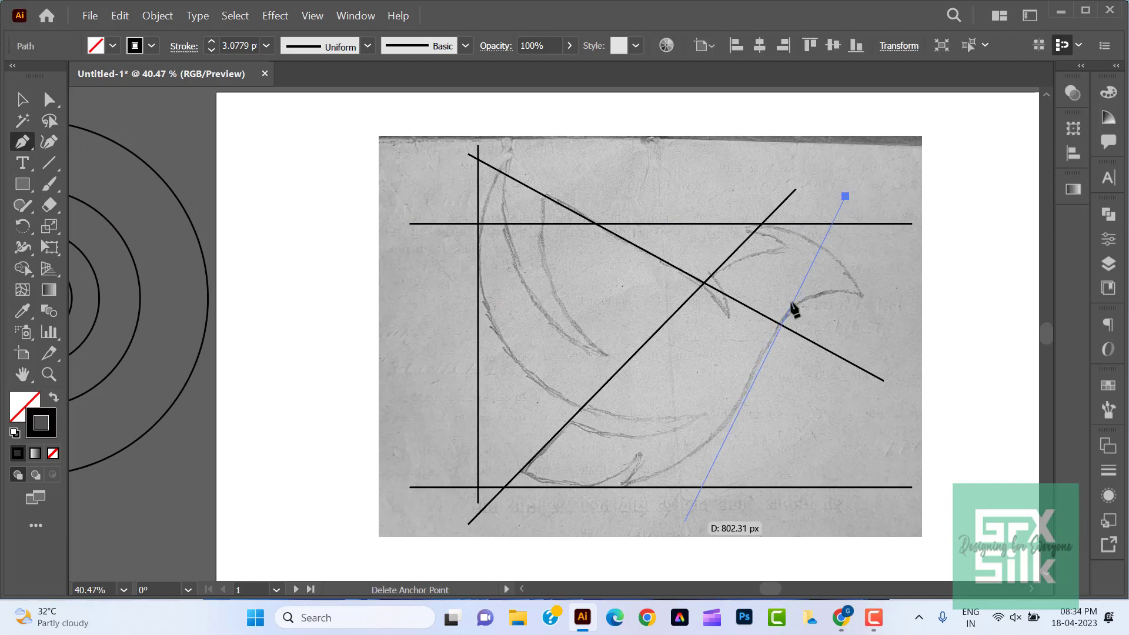
pyautogui.click(657, 563)
pyautogui.press('v')
pyautogui.click(294, 202)
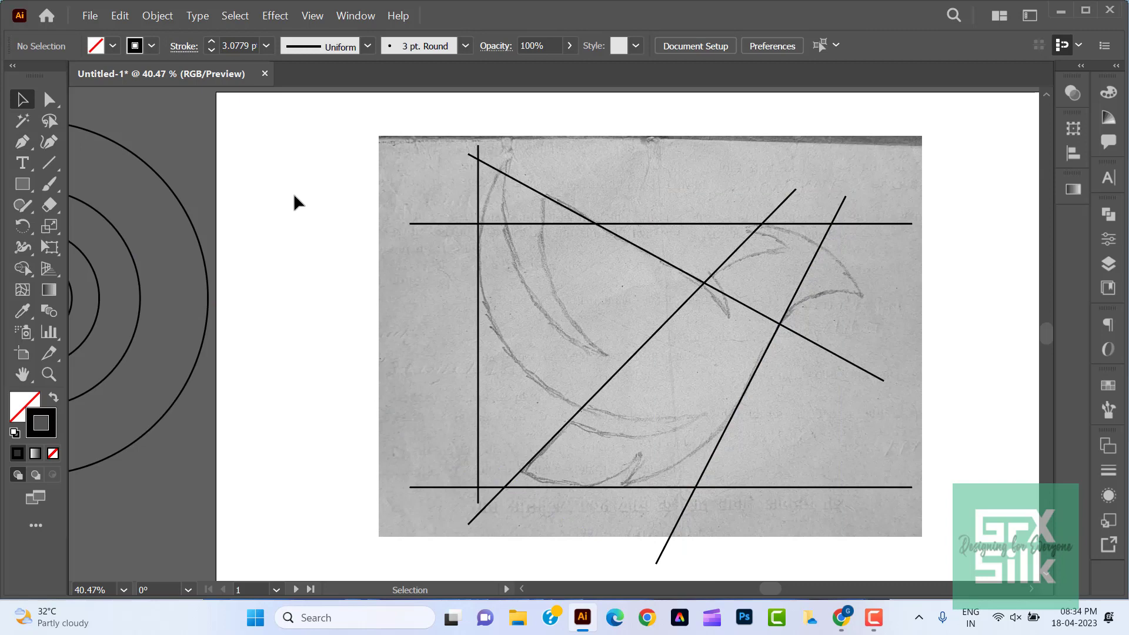
pyautogui.click(49, 374)
# Move the concentric circles toward the artboard and zoom in on the bird sketch.
pyautogui.keyDown('alt'); pyautogui.click(337, 371); pyautogui.keyUp('alt')
pyautogui.click(23, 99)
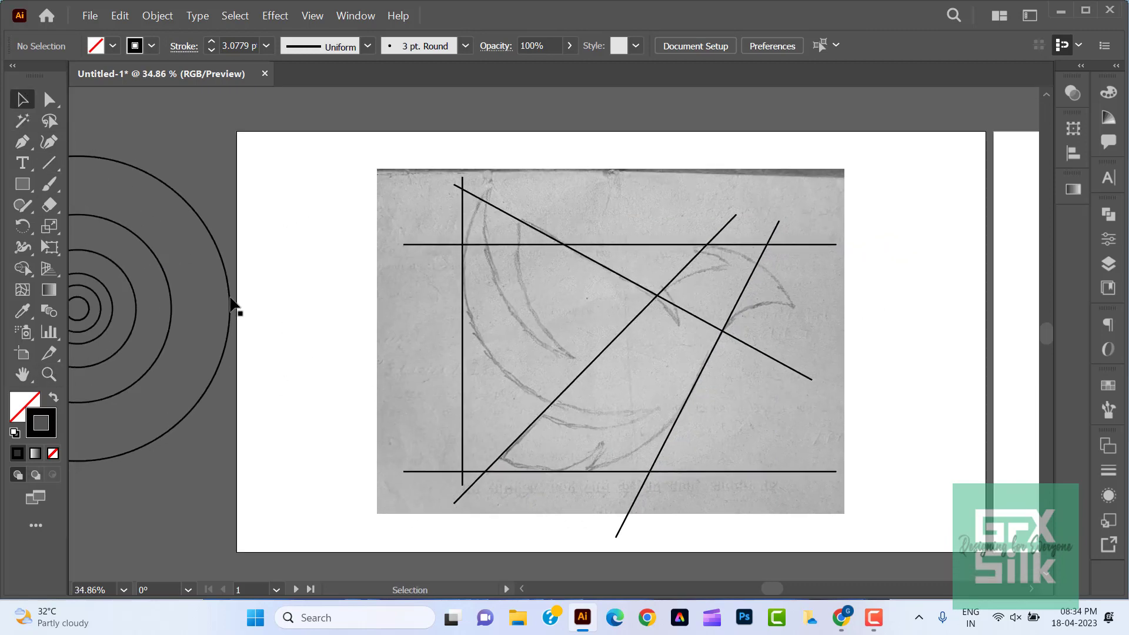
pyautogui.click(230, 306)
pyautogui.click(277, 408)
pyautogui.click(21, 375)
pyautogui.moveTo(165, 471); pyautogui.dragTo(417, 497)
pyautogui.press('v')
pyautogui.click(263, 391)
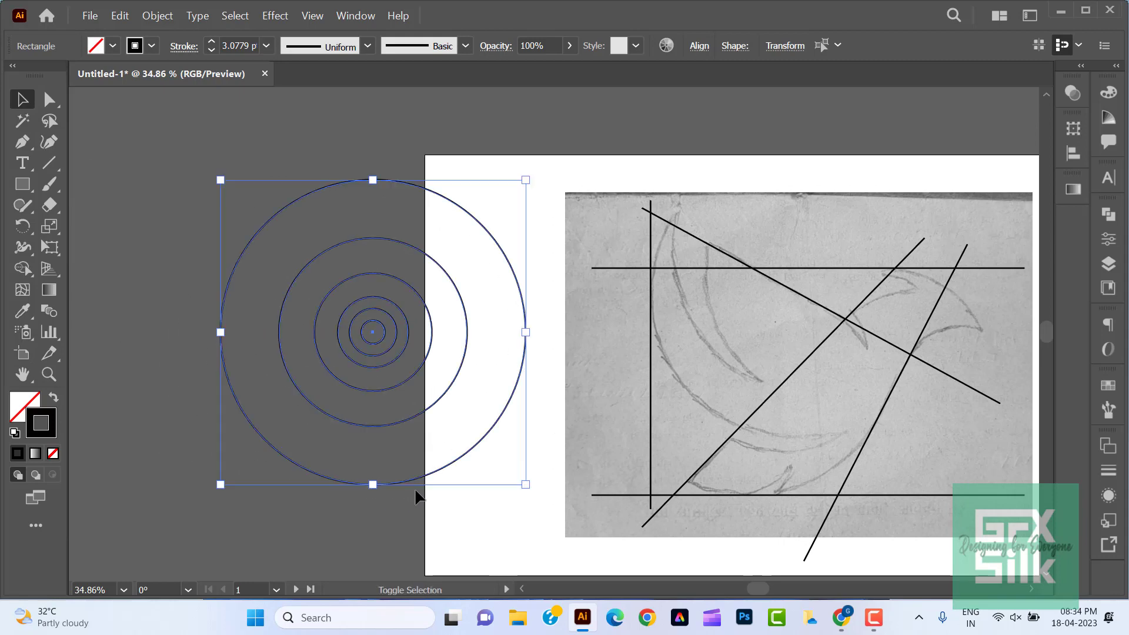
pyautogui.click(532, 542)
pyautogui.moveTo(532, 542)
pyautogui.mouseDown()
pyautogui.moveTo(360, 547)
pyautogui.moveTo(389, 549)
pyautogui.mouseUp()
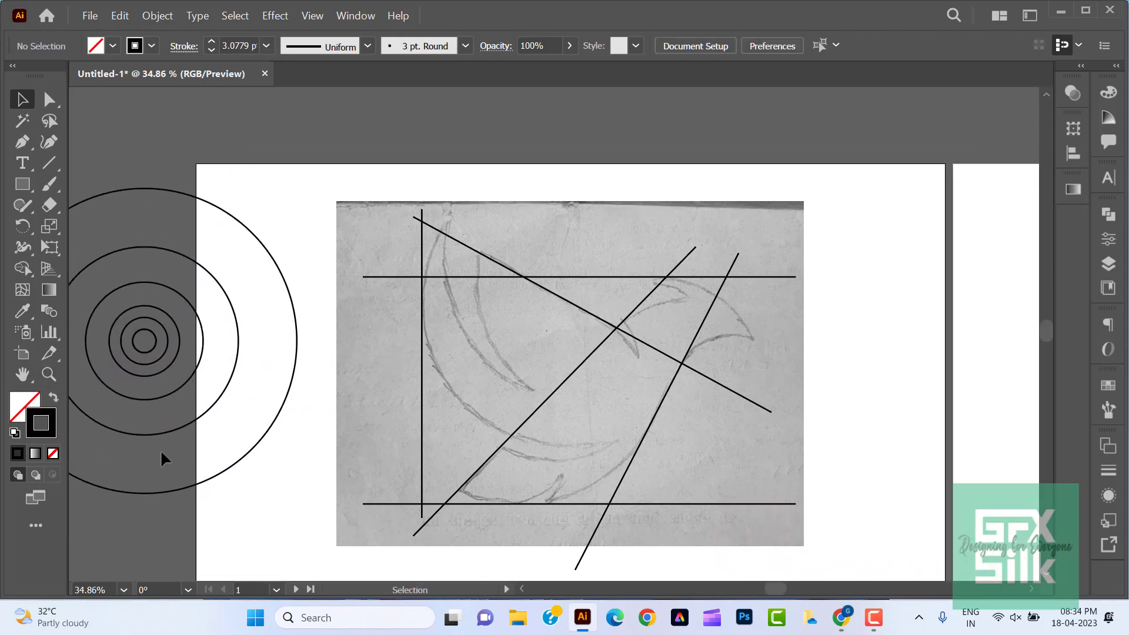
pyautogui.scroll(-1, 249, 483)
pyautogui.click(48, 375)
pyautogui.moveTo(554, 339)
pyautogui.mouseDown()
pyautogui.moveTo(605, 378)
pyautogui.moveTo(617, 371)
pyautogui.mouseUp()
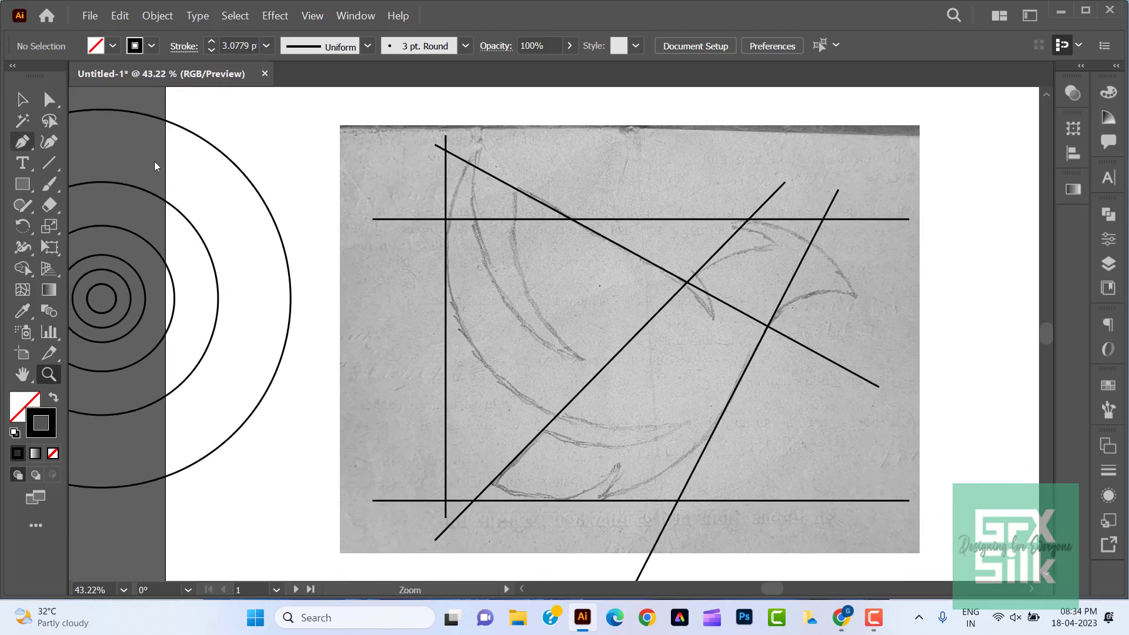
pyautogui.click(22, 100)
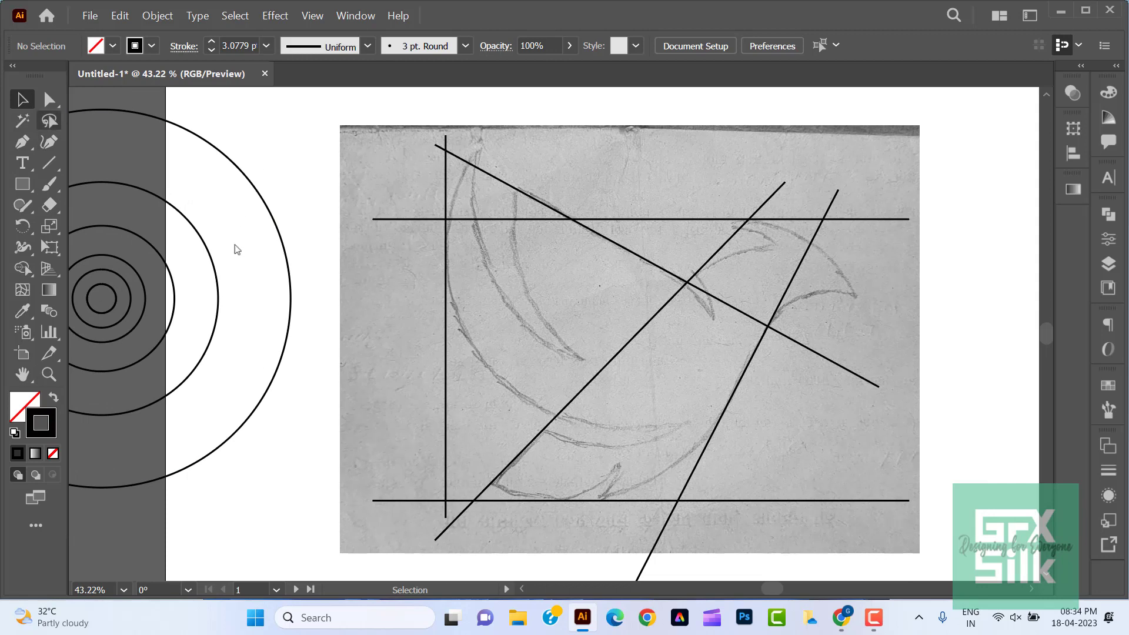
# Alt-drag four circle copies onto the bird sketch, including one on its lower part.
pyautogui.moveTo(175, 477); pyautogui.dragTo(710, 425)
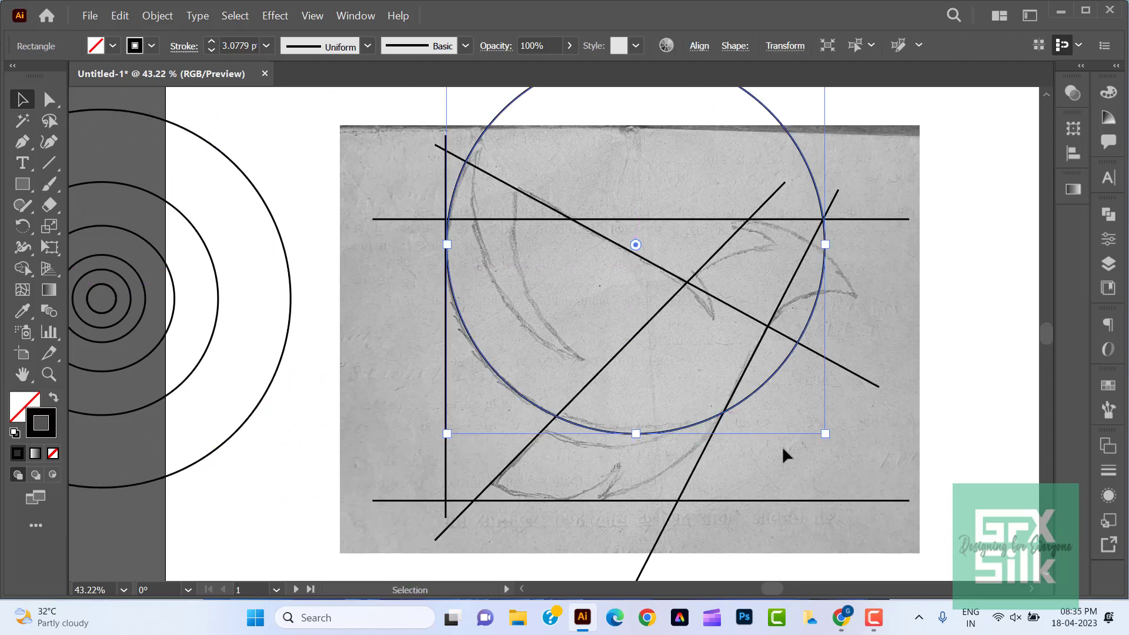
pyautogui.click(289, 463)
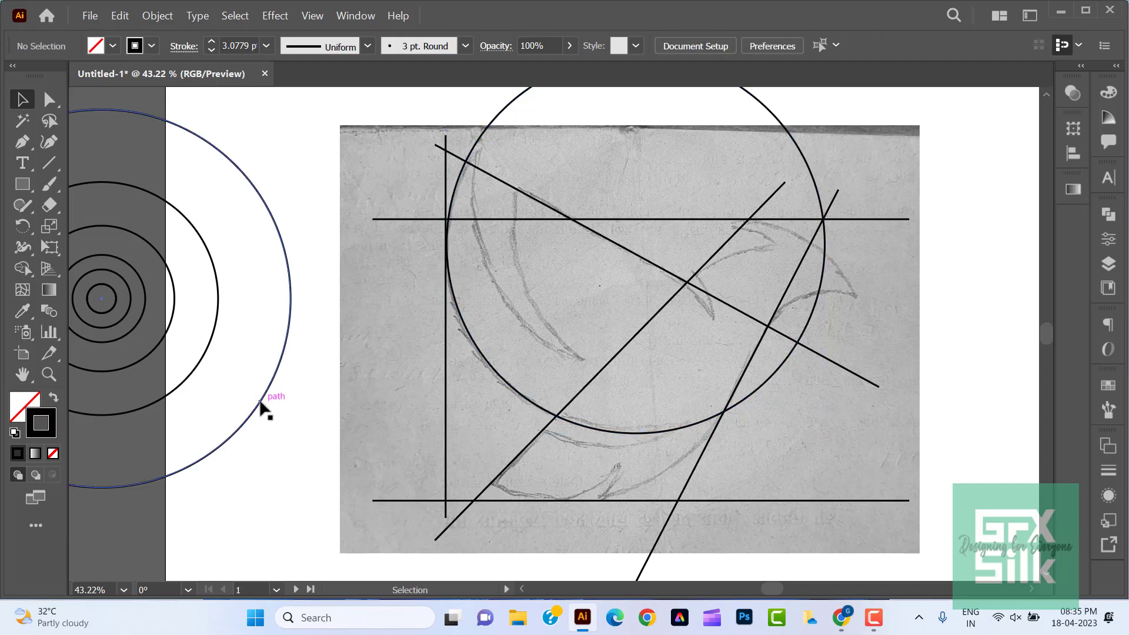
pyautogui.moveTo(259, 404); pyautogui.dragTo(772, 365)
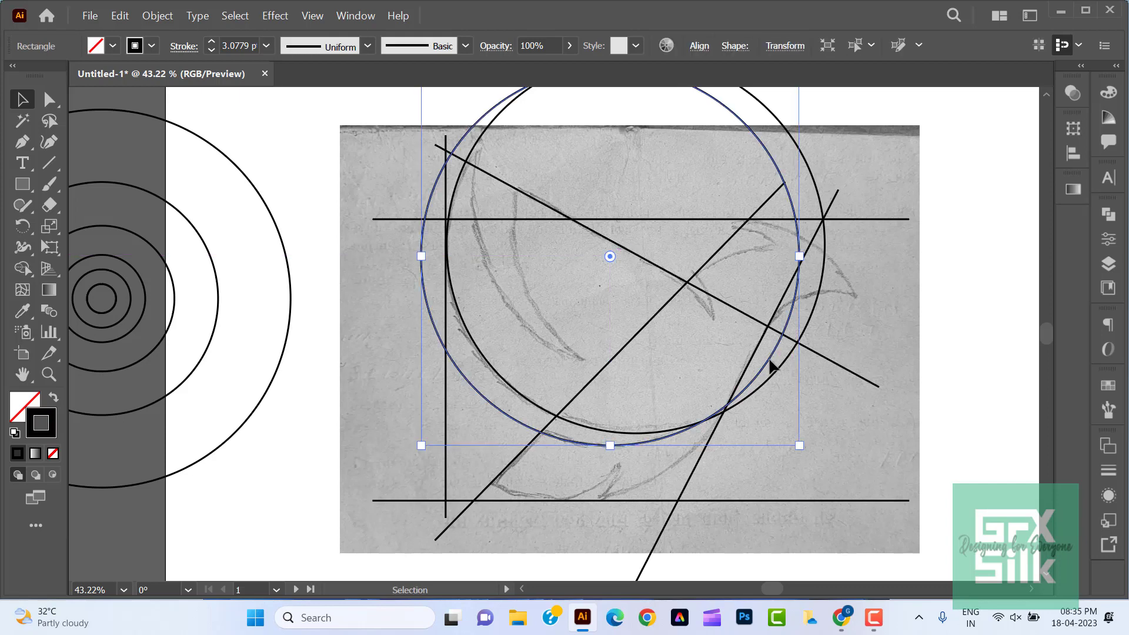
pyautogui.click(299, 458)
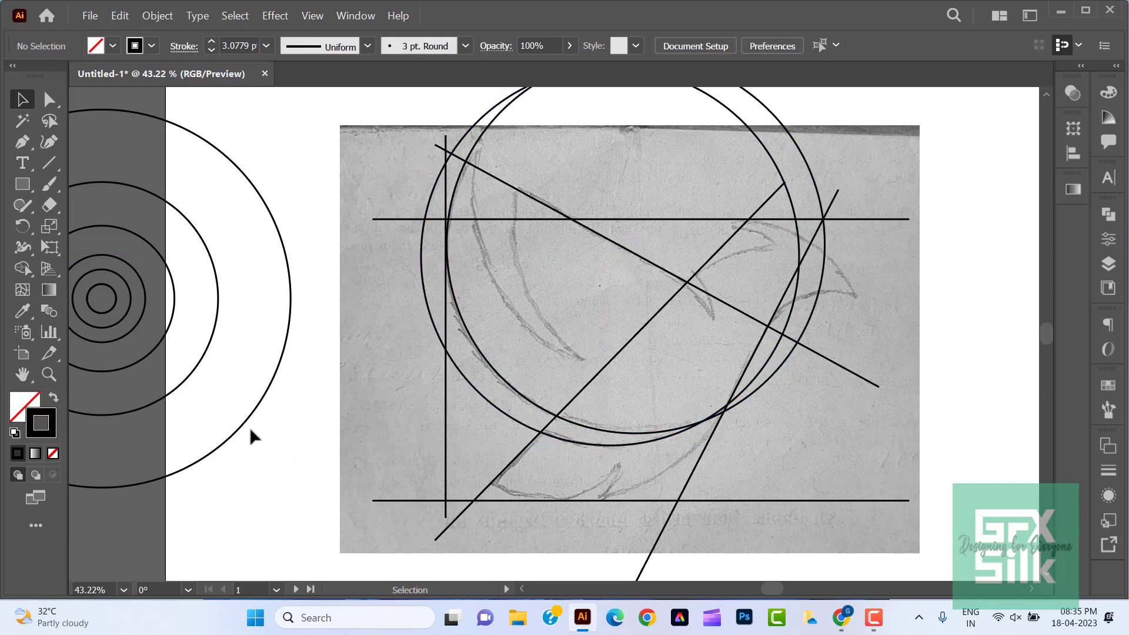
pyautogui.moveTo(250, 427)
pyautogui.mouseDown()
pyautogui.moveTo(585, 425)
pyautogui.moveTo(710, 441)
pyautogui.mouseUp()
pyautogui.click(194, 527)
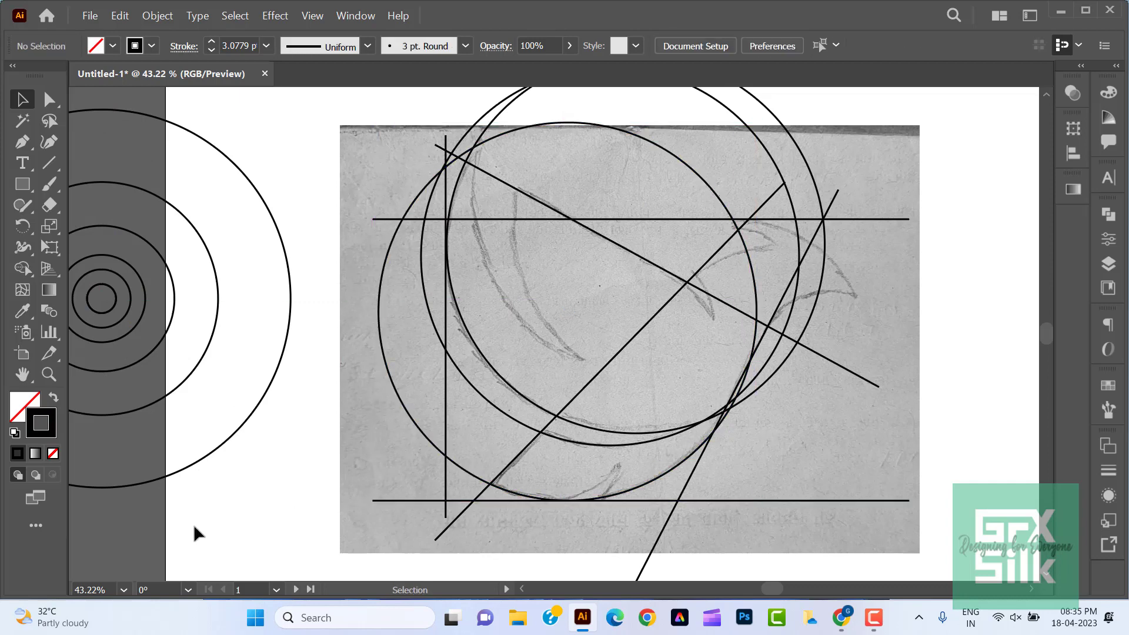
pyautogui.scroll(-2, 193, 517)
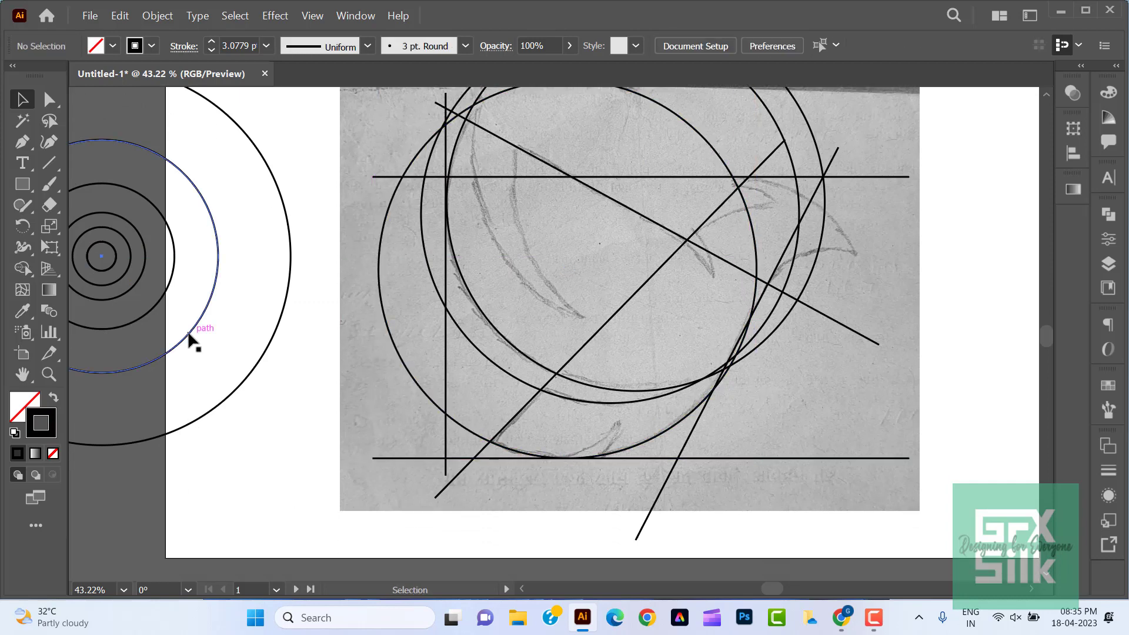
pyautogui.moveTo(189, 329)
pyautogui.mouseDown()
pyautogui.moveTo(622, 429)
pyautogui.moveTo(607, 460)
pyautogui.mouseUp()
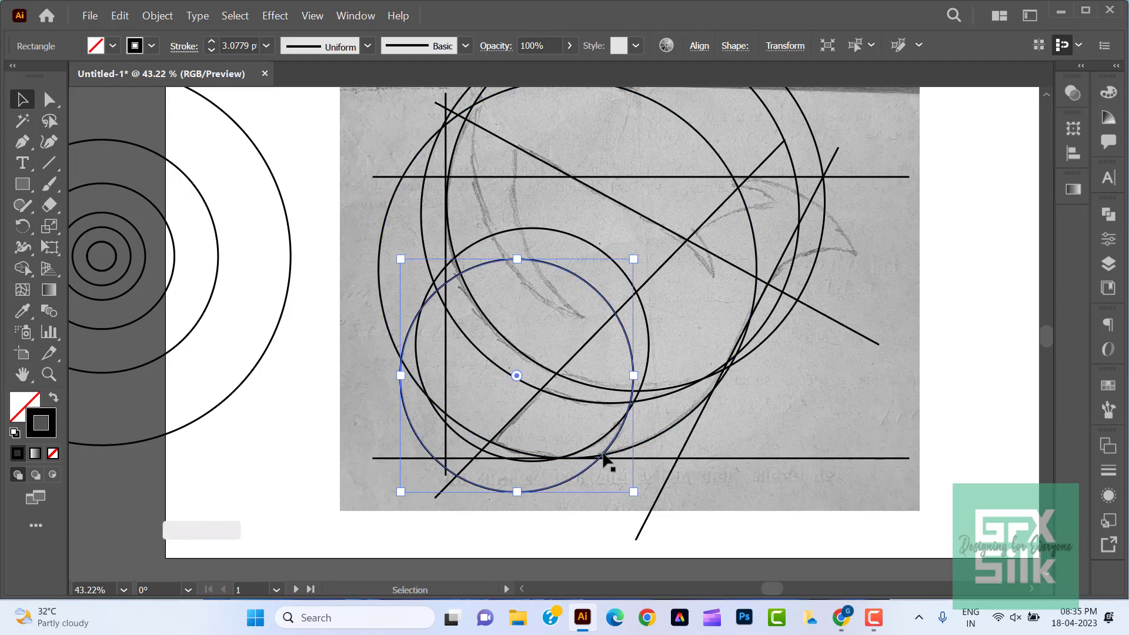
pyautogui.click(595, 562)
# Alt-drag more large circle copies onto the sketch's right side, nudging the last one left.
pyautogui.scroll(2, 763, 415)
pyautogui.scroll(2, 764, 414)
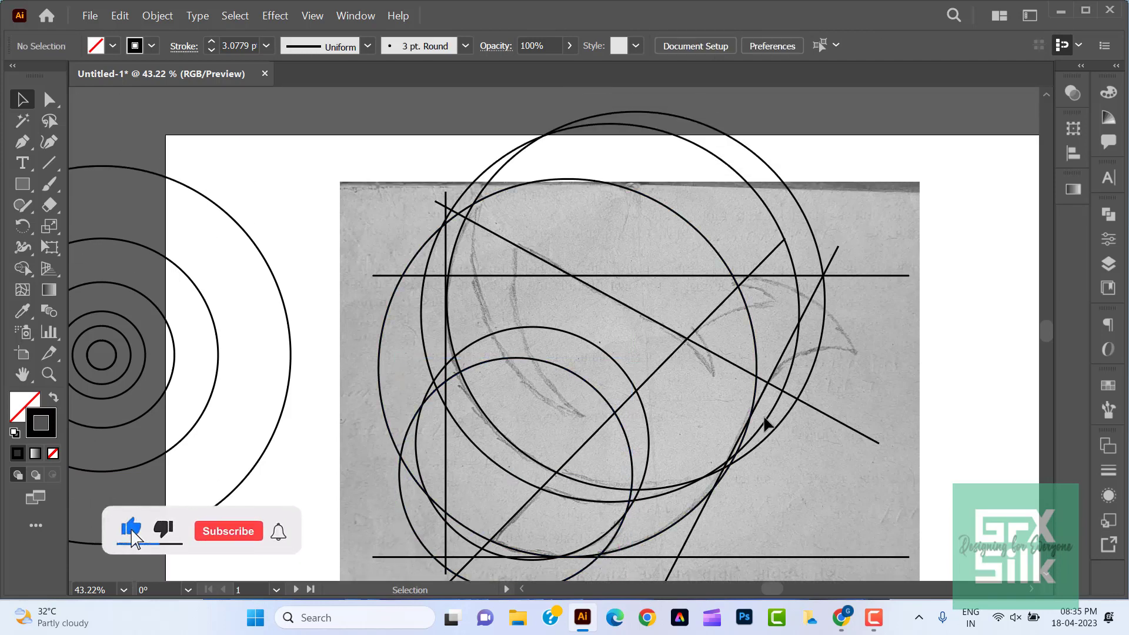
pyautogui.moveTo(252, 478)
pyautogui.mouseDown()
pyautogui.moveTo(383, 464)
pyautogui.moveTo(808, 378)
pyautogui.mouseUp()
pyautogui.moveTo(259, 470); pyautogui.dragTo(862, 393)
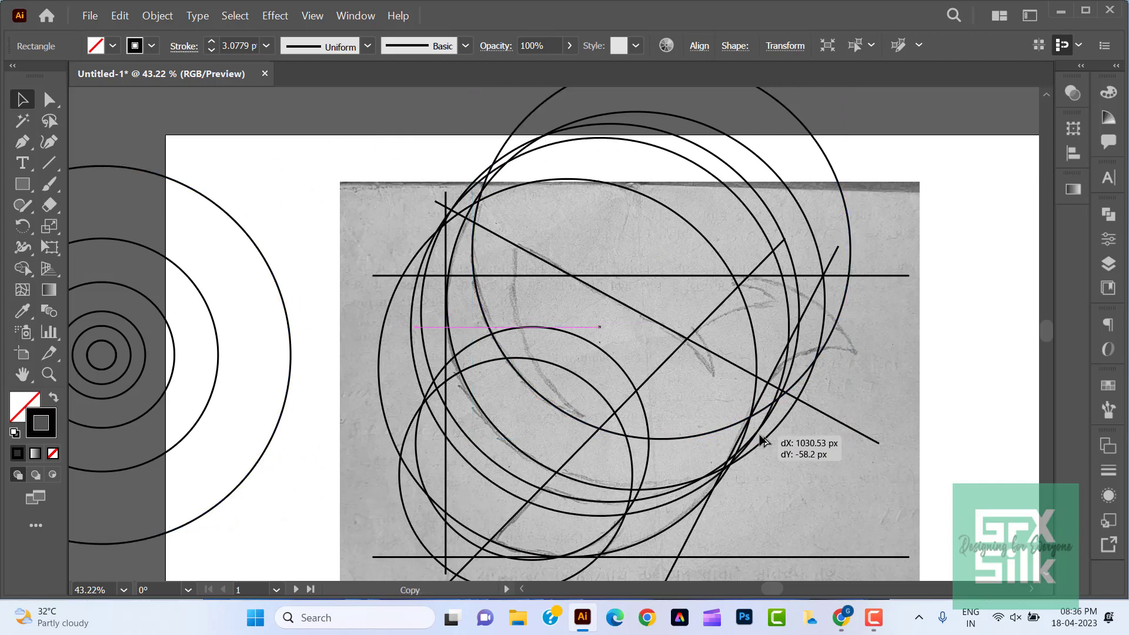
pyautogui.moveTo(862, 391); pyautogui.dragTo(860, 392)
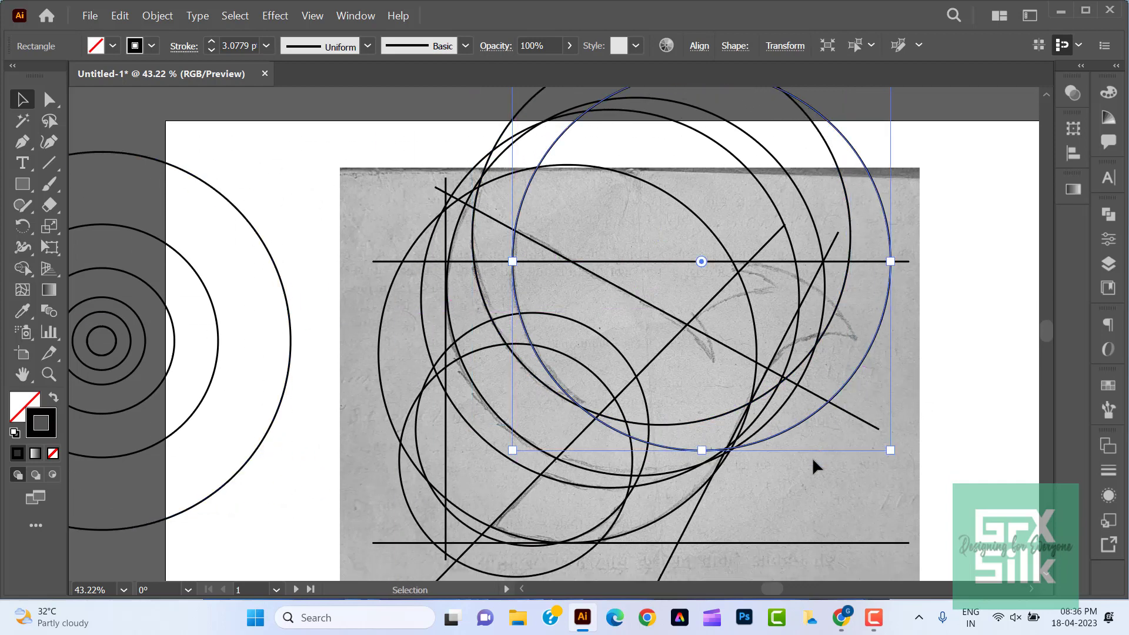
pyautogui.moveTo(824, 457)
pyautogui.mouseDown()
pyautogui.moveTo(743, 407)
pyautogui.moveTo(865, 417)
pyautogui.mouseUp()
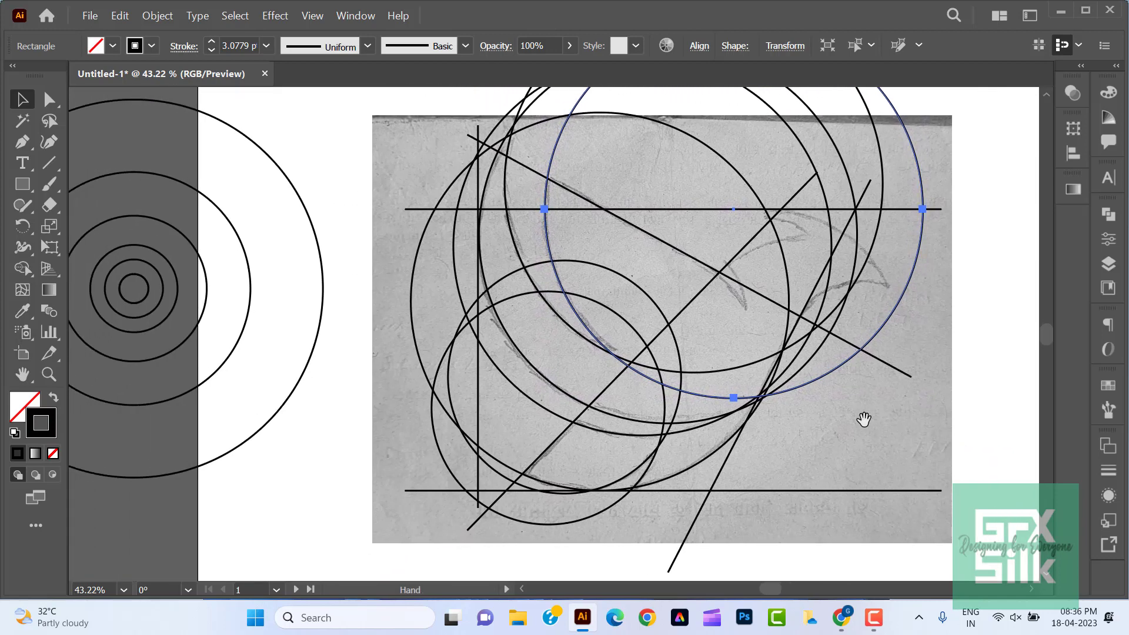
pyautogui.moveTo(400, 388)
pyautogui.mouseDown()
pyautogui.moveTo(620, 402)
pyautogui.moveTo(739, 460)
pyautogui.mouseUp()
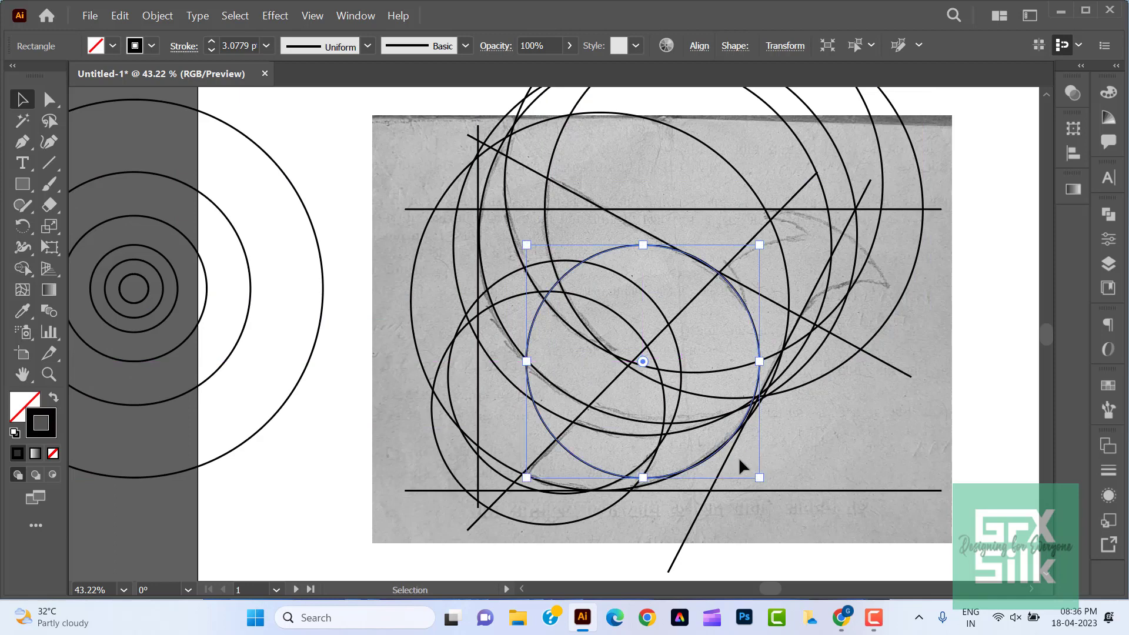
pyautogui.press('Left')
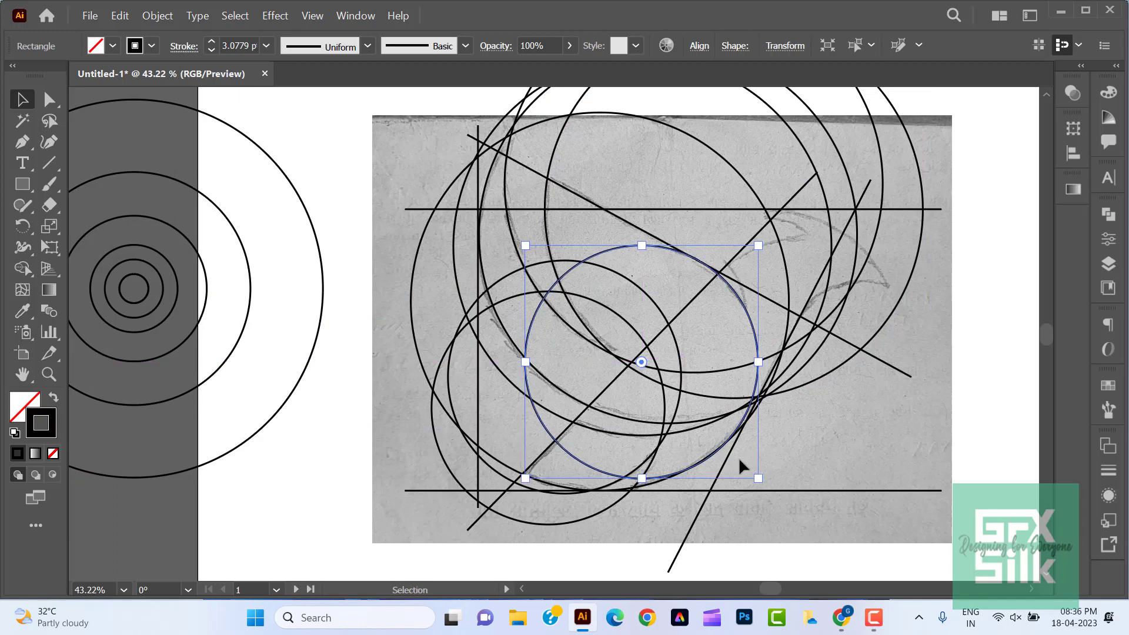
# Alt-drag several more circle copies onto the sketch, undoing one misplaced copy.
pyautogui.moveTo(215, 381); pyautogui.dragTo(713, 422)
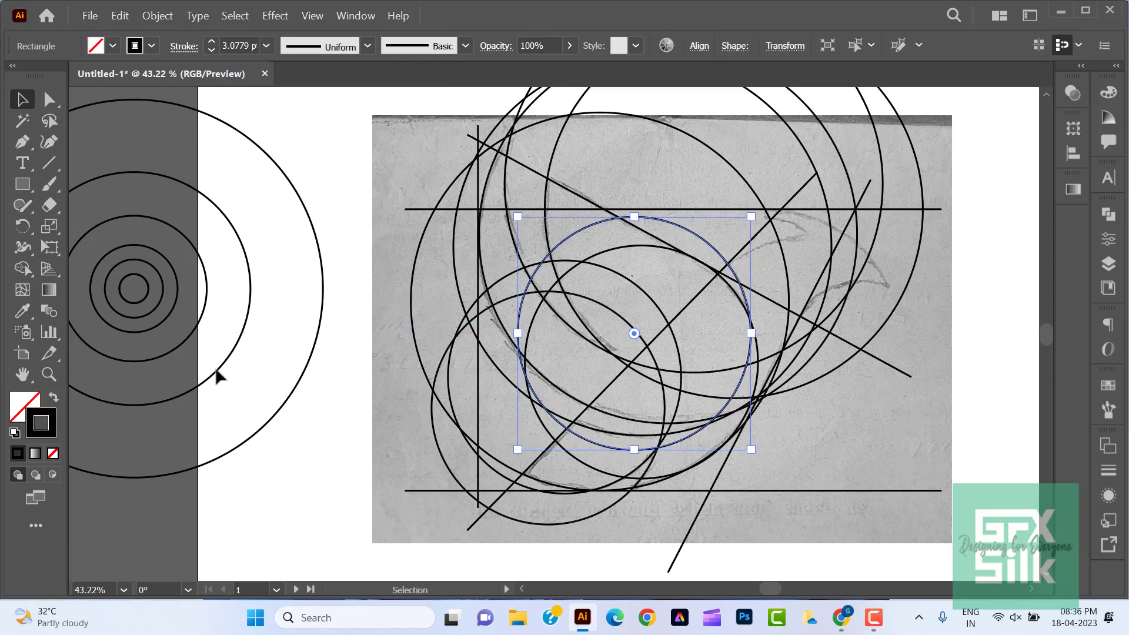
pyautogui.moveTo(222, 378); pyautogui.dragTo(889, 440)
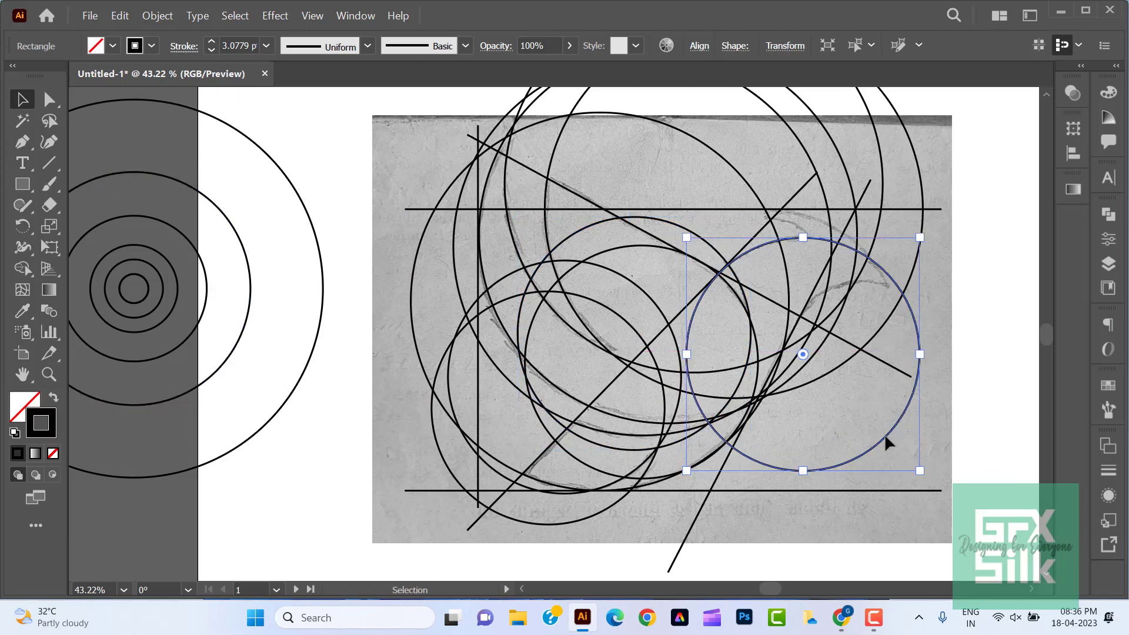
pyautogui.click(997, 470)
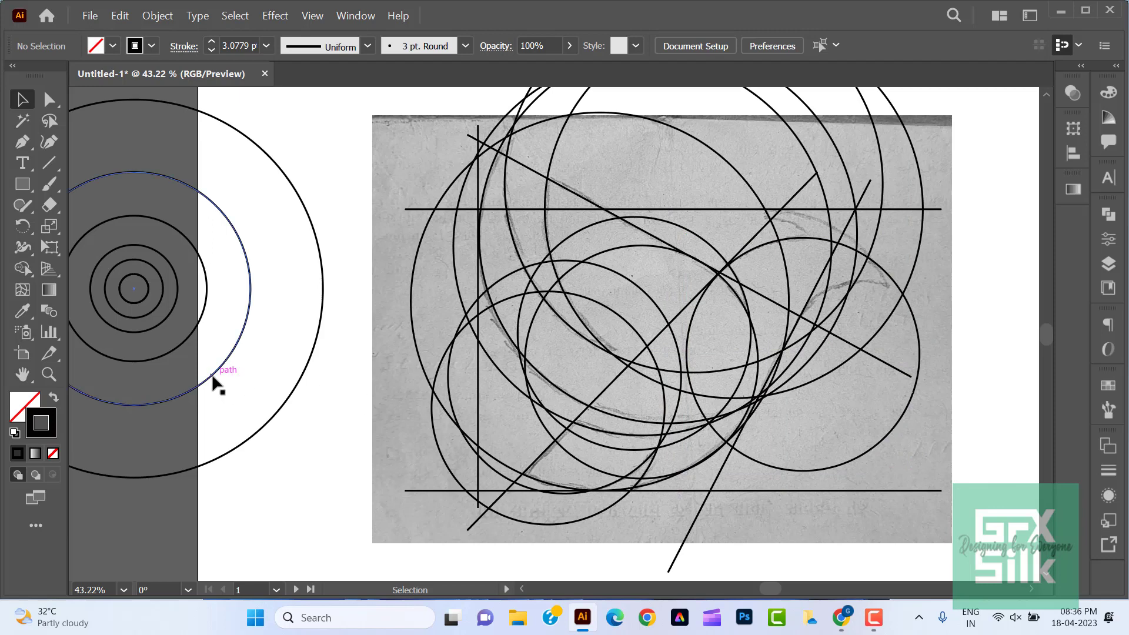
pyautogui.moveTo(214, 379)
pyautogui.mouseDown()
pyautogui.moveTo(860, 422)
pyautogui.moveTo(811, 416)
pyautogui.mouseUp()
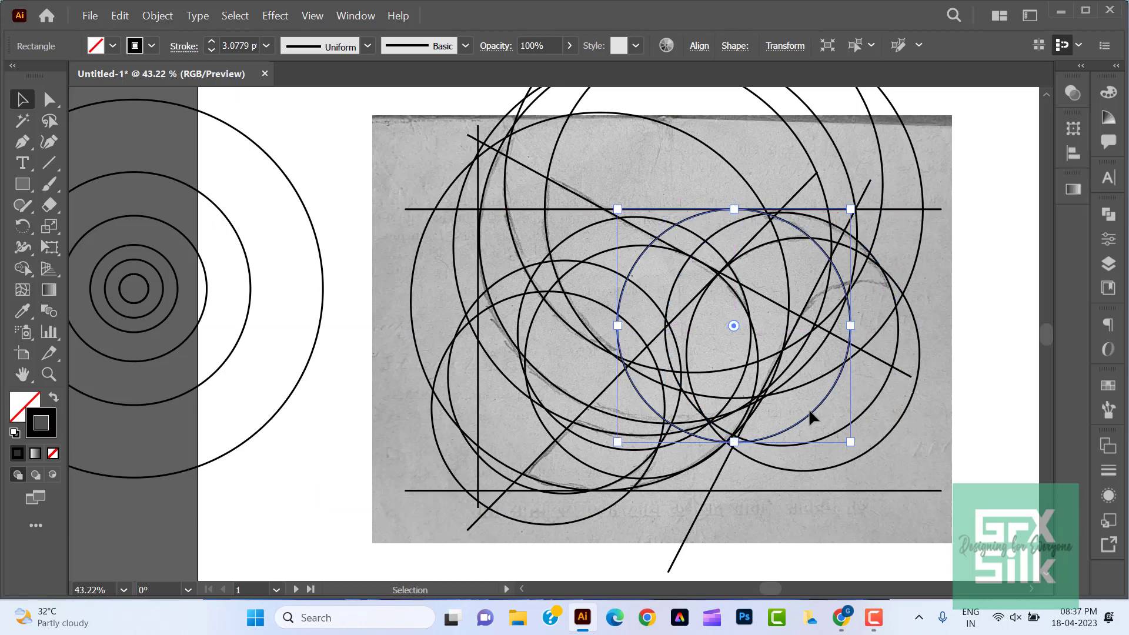
pyautogui.moveTo(194, 396)
pyautogui.mouseDown()
pyautogui.moveTo(892, 475)
pyautogui.moveTo(937, 500)
pyautogui.mouseUp()
pyautogui.hotkey('ctrl', 'z')
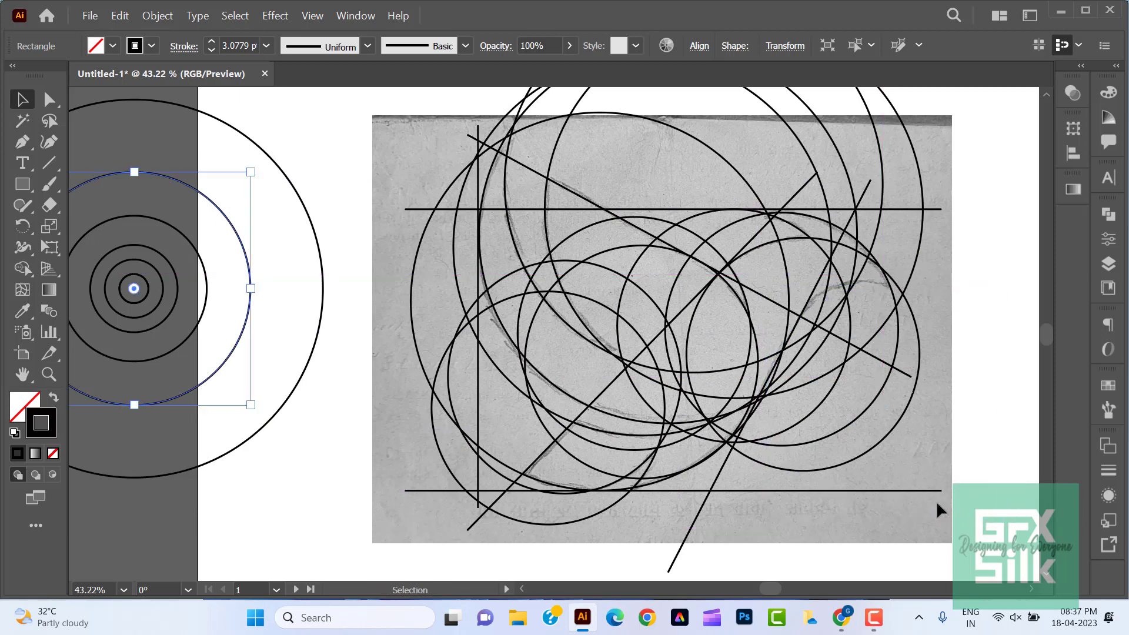
# Place a smaller circle copy on the sketch's right side, nudged right and up with arrow keys.
pyautogui.moveTo(172, 356); pyautogui.dragTo(893, 420)
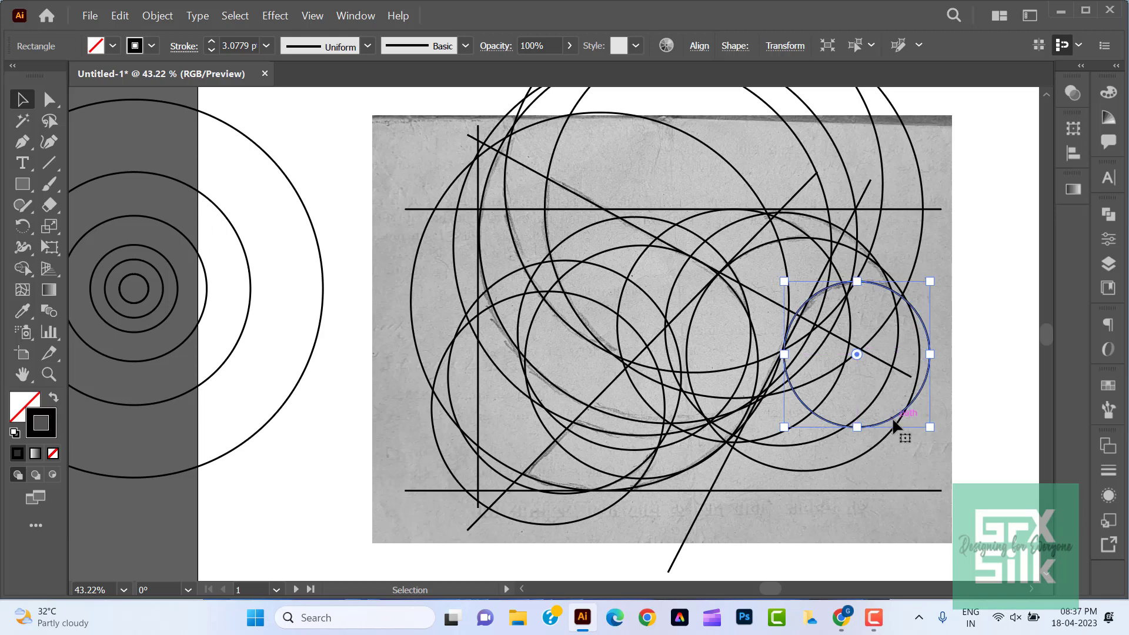
pyautogui.press('Right')
pyautogui.press('Right')
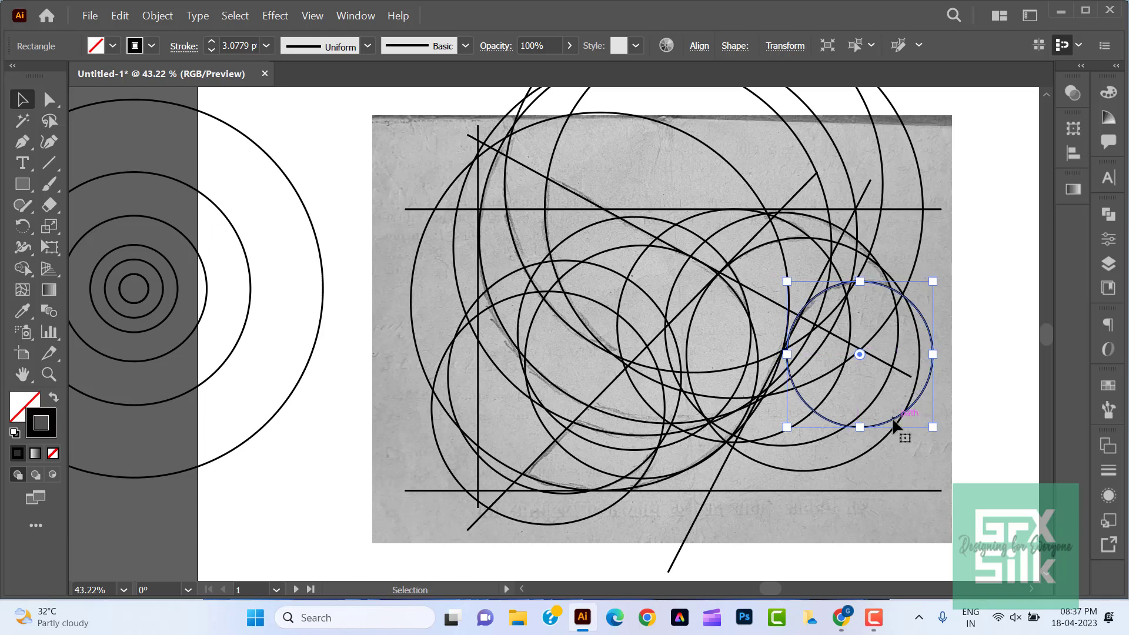
pyautogui.press('Right')
pyautogui.press('Right')
pyautogui.press('Right')
pyautogui.press('Right')
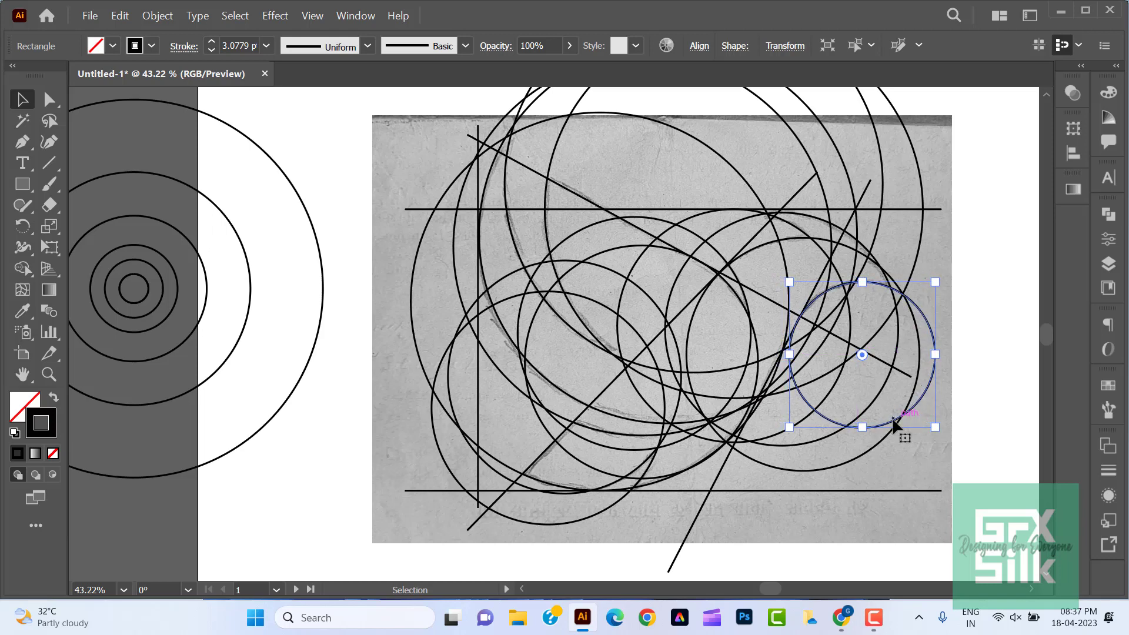
pyautogui.press('Up')
pyautogui.press('Right')
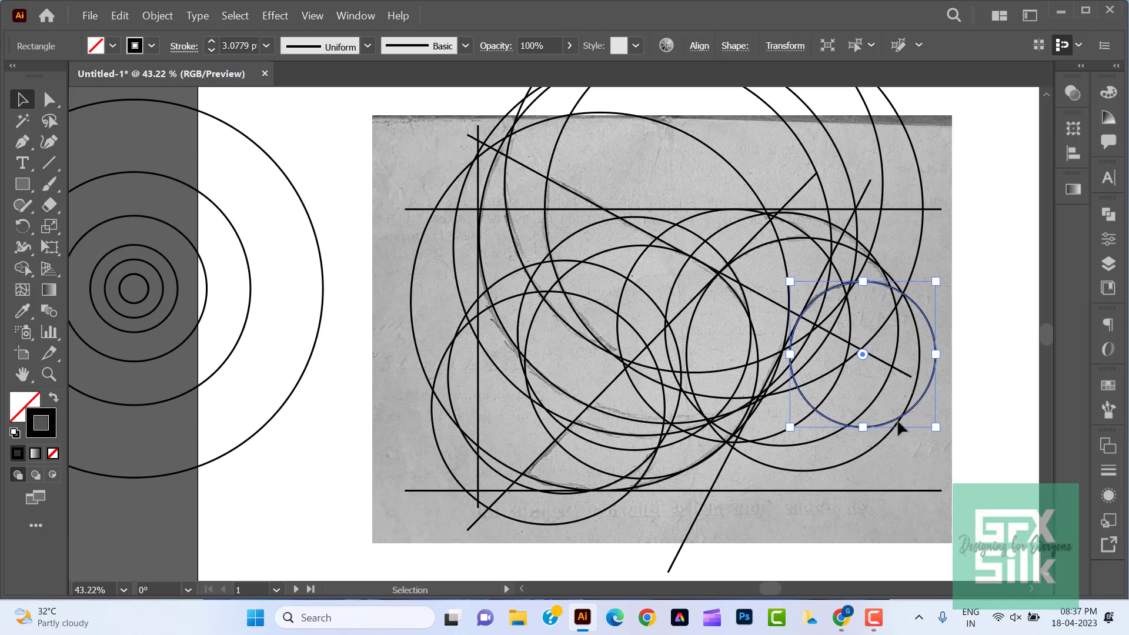
pyautogui.click(1012, 460)
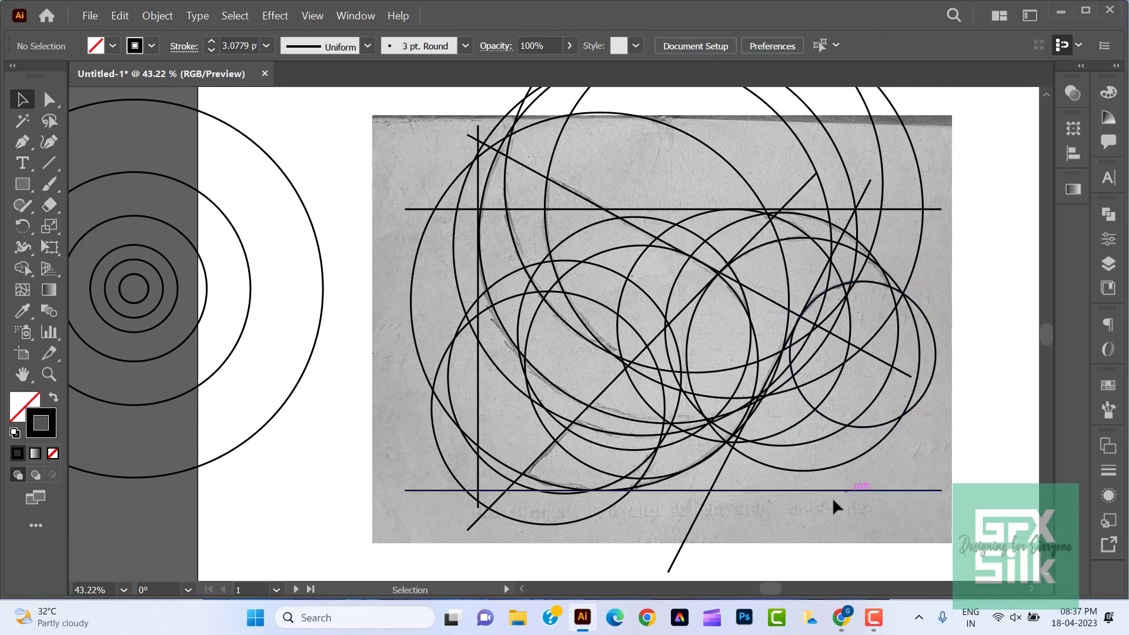
pyautogui.moveTo(830, 500); pyautogui.dragTo(707, 504)
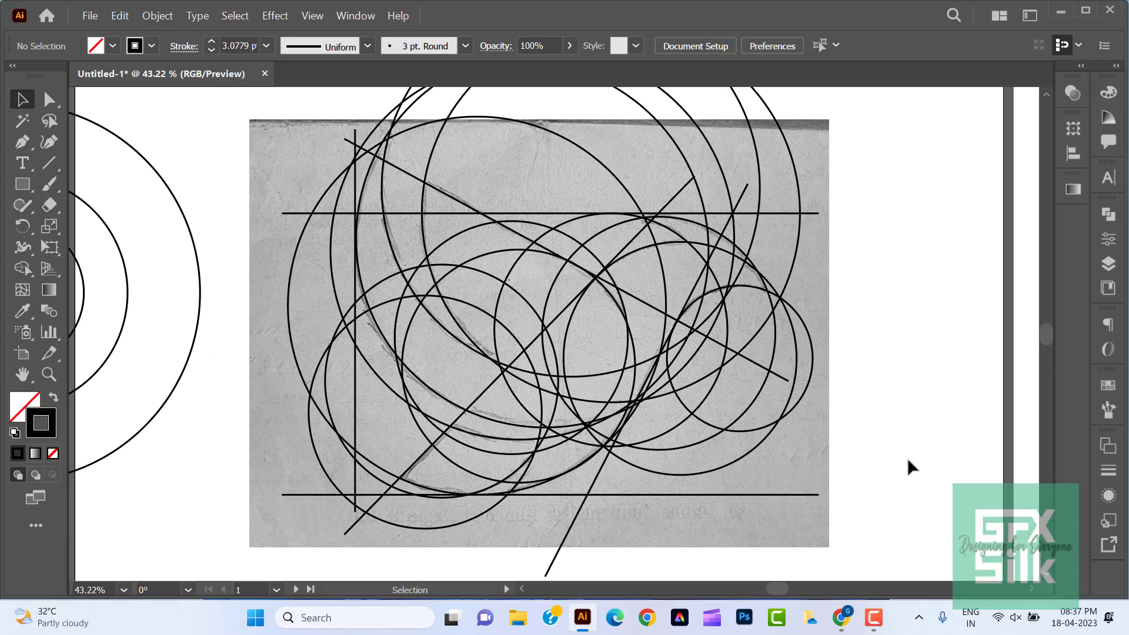
# Give every guide circle and line a 1 pt stroke in light grey from the Swatches panel.
pyautogui.moveTo(292, 160); pyautogui.dragTo(808, 517)
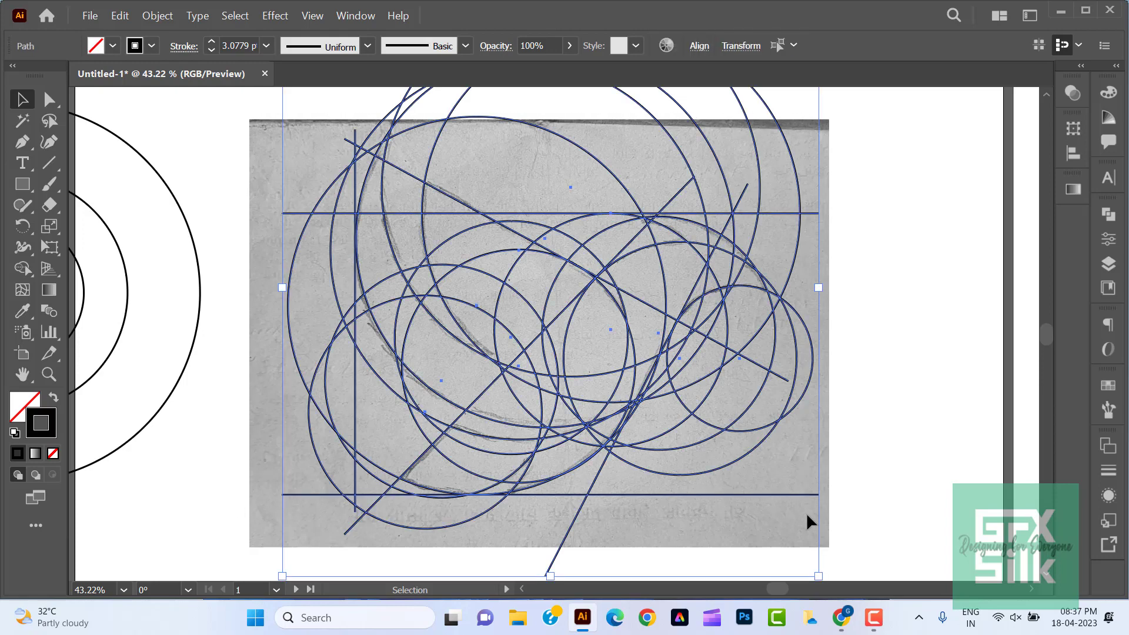
pyautogui.click(211, 52)
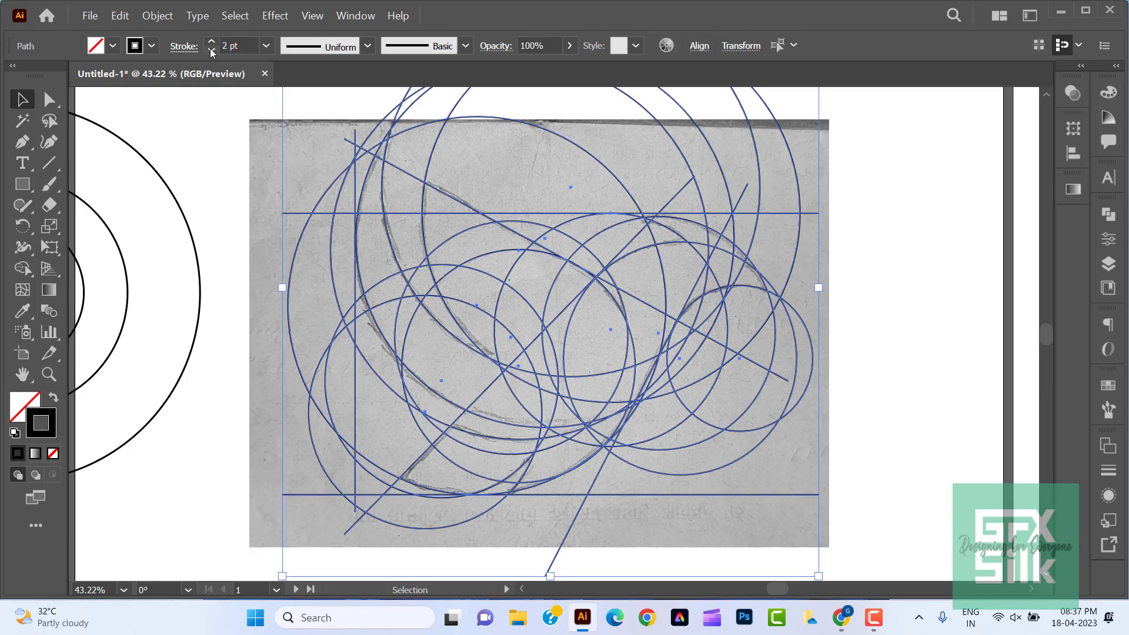
pyautogui.click(214, 134)
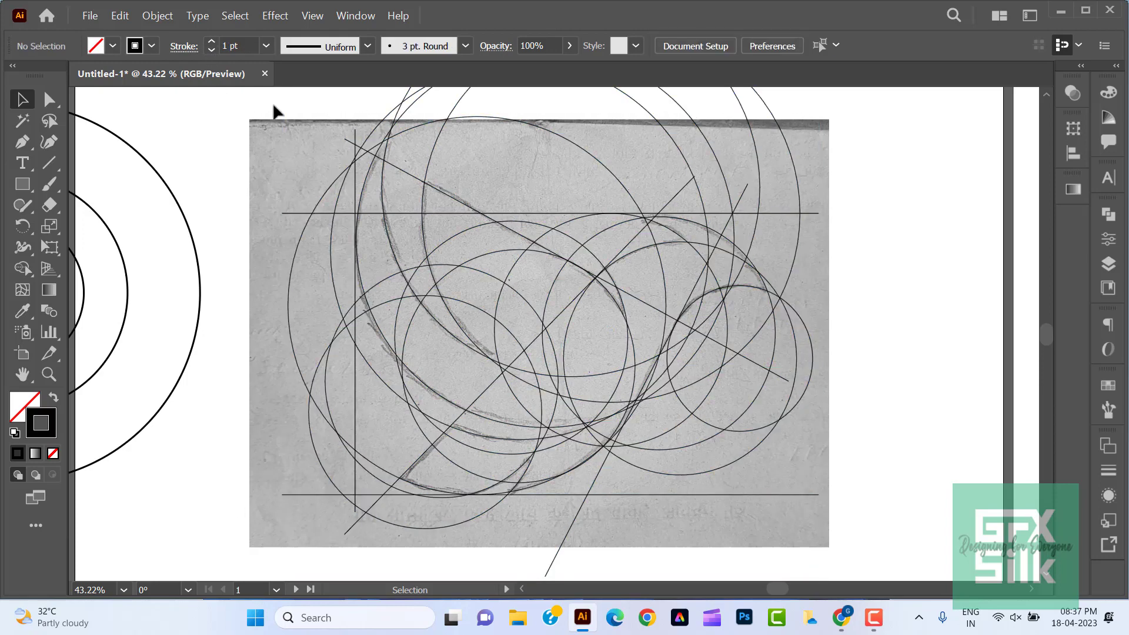
pyautogui.moveTo(280, 102); pyautogui.dragTo(552, 374)
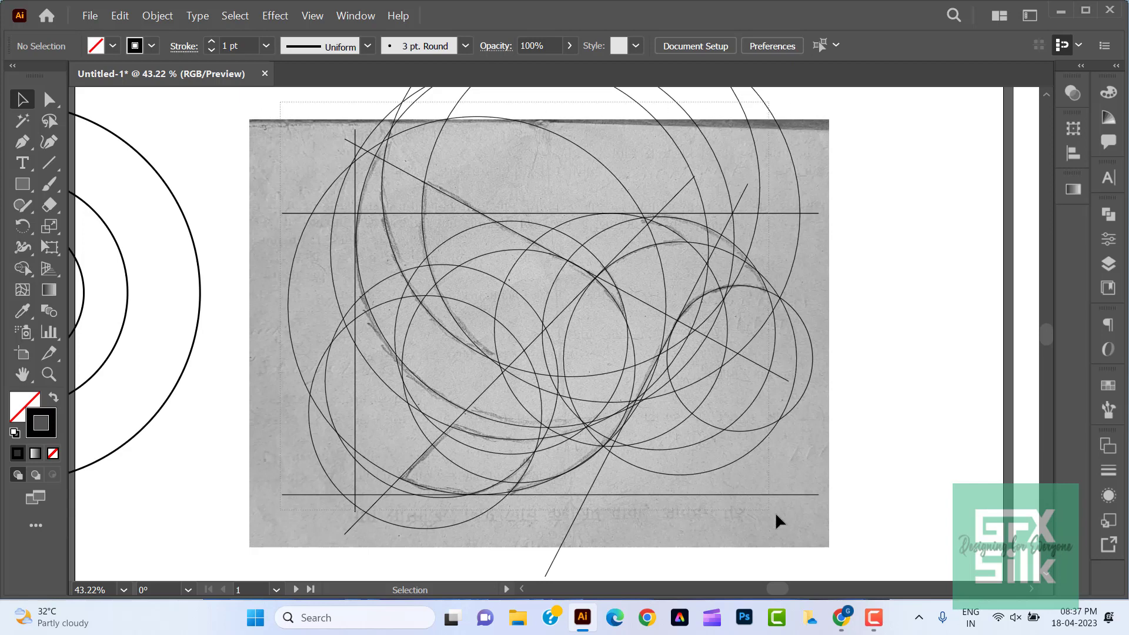
pyautogui.moveTo(776, 516); pyautogui.dragTo(796, 526)
pyautogui.click(1109, 385)
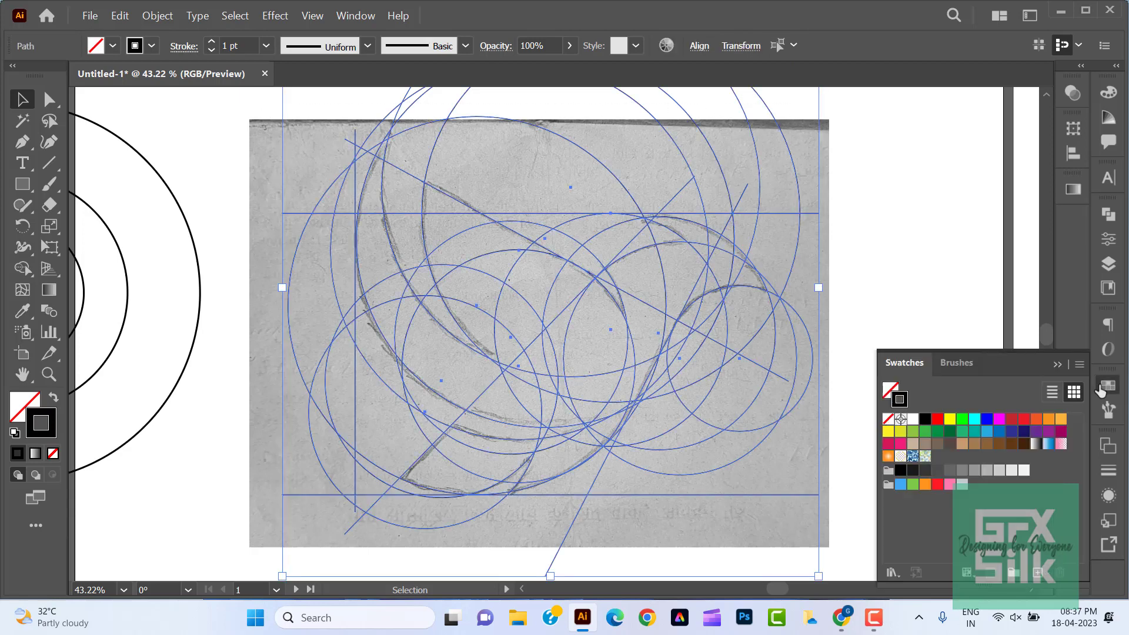
pyautogui.click(937, 471)
pyautogui.click(950, 471)
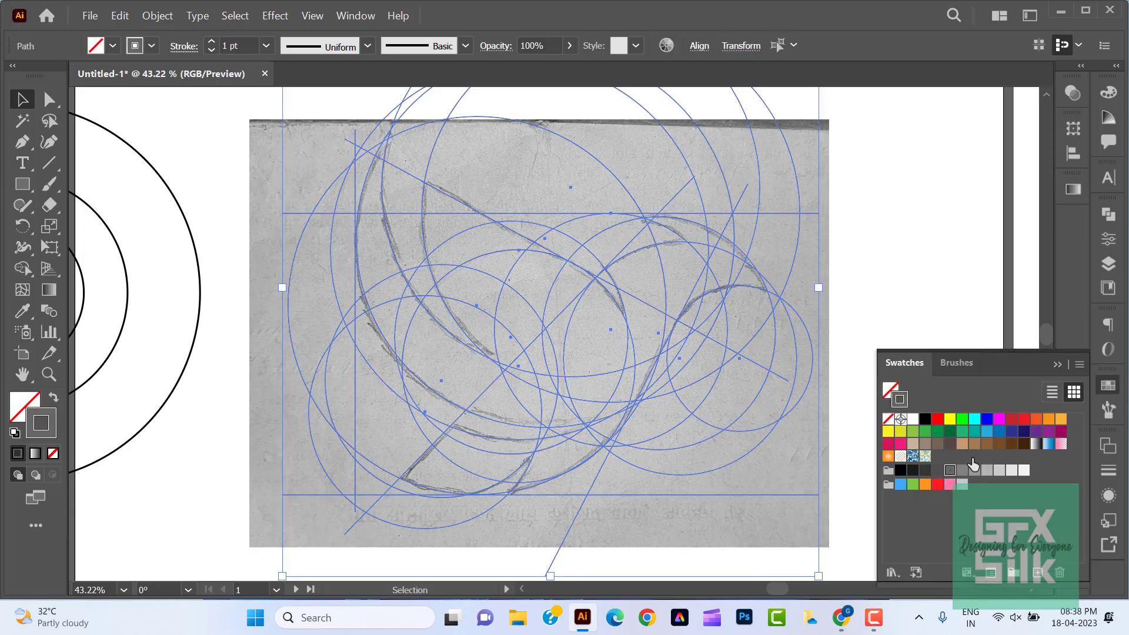
pyautogui.click(1108, 385)
pyautogui.click(960, 442)
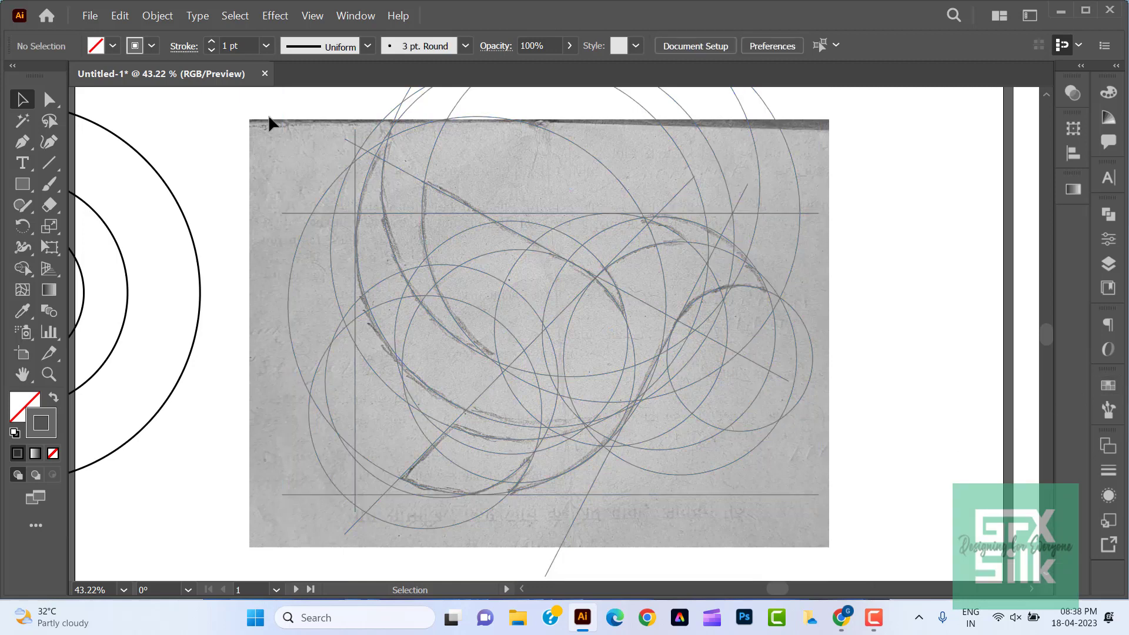
pyautogui.hotkey('ctrl', 'a')
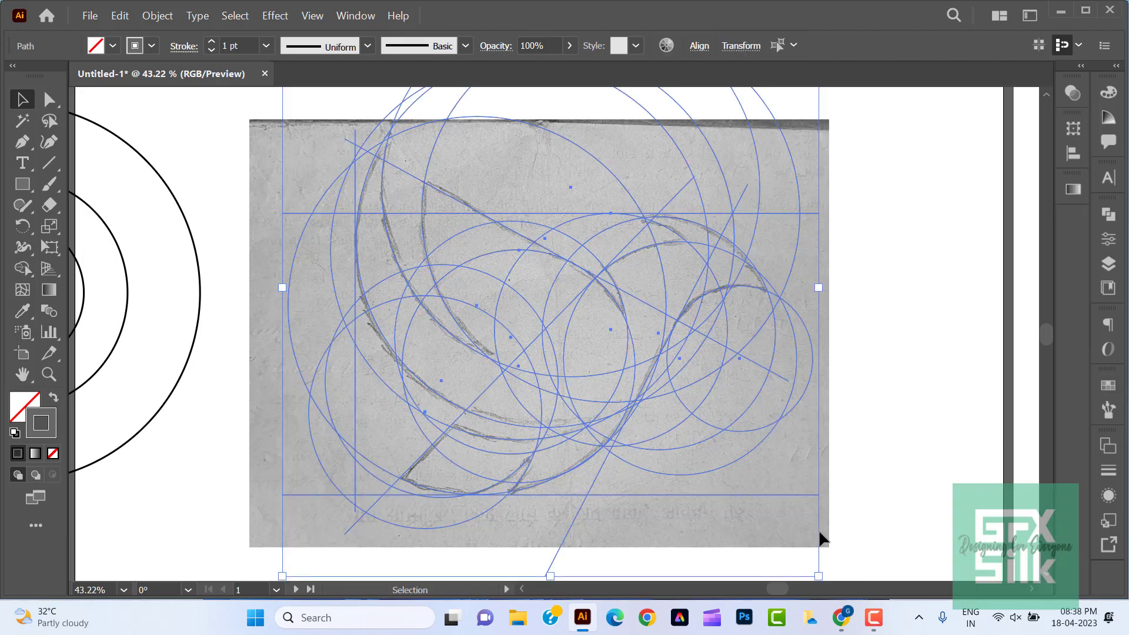
# Zoom in and use Shape Builder to merge the lower-left leaf regions and the left crescent.
pyautogui.click(21, 270)
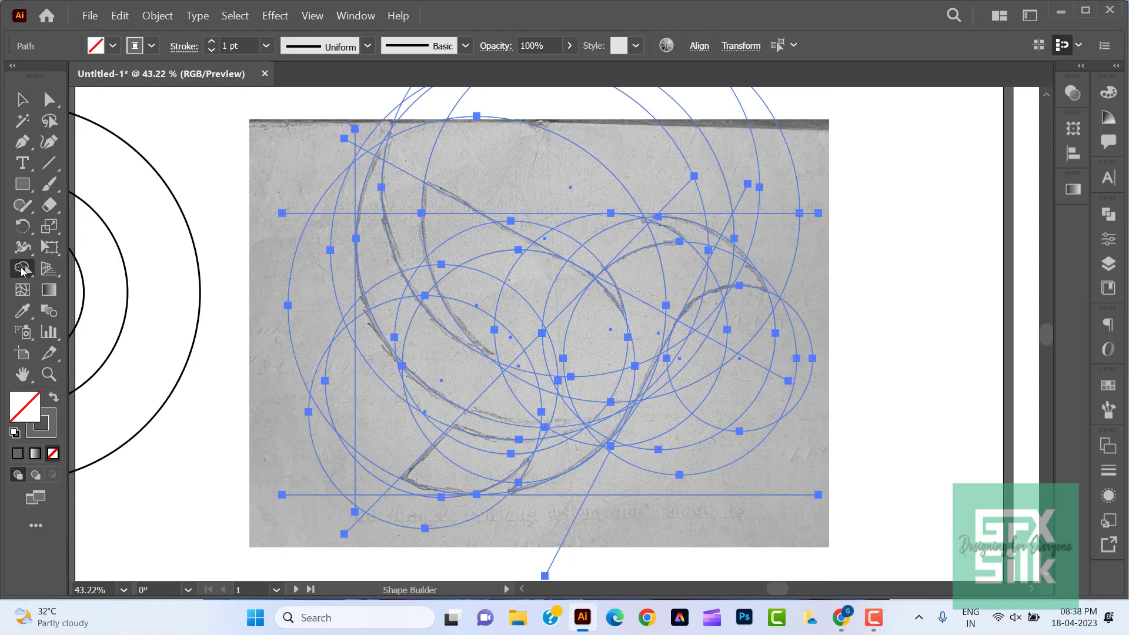
pyautogui.click(49, 374)
pyautogui.click(560, 355)
pyautogui.scroll(1, 582, 368)
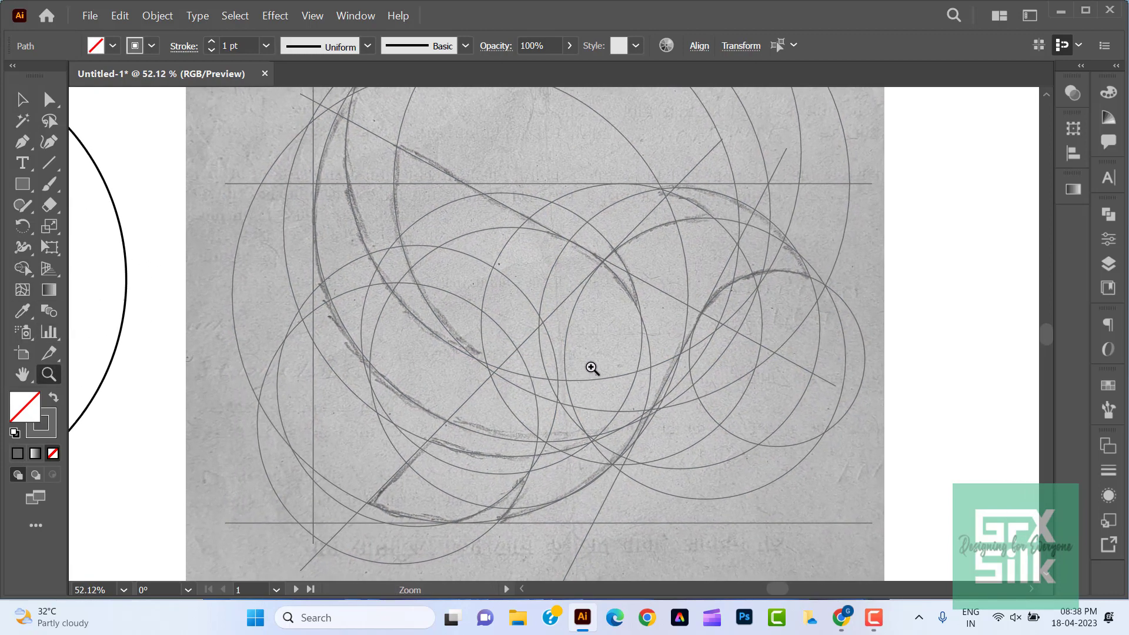
pyautogui.scroll(-2, 575, 358)
pyautogui.moveTo(498, 318); pyautogui.dragTo(520, 347)
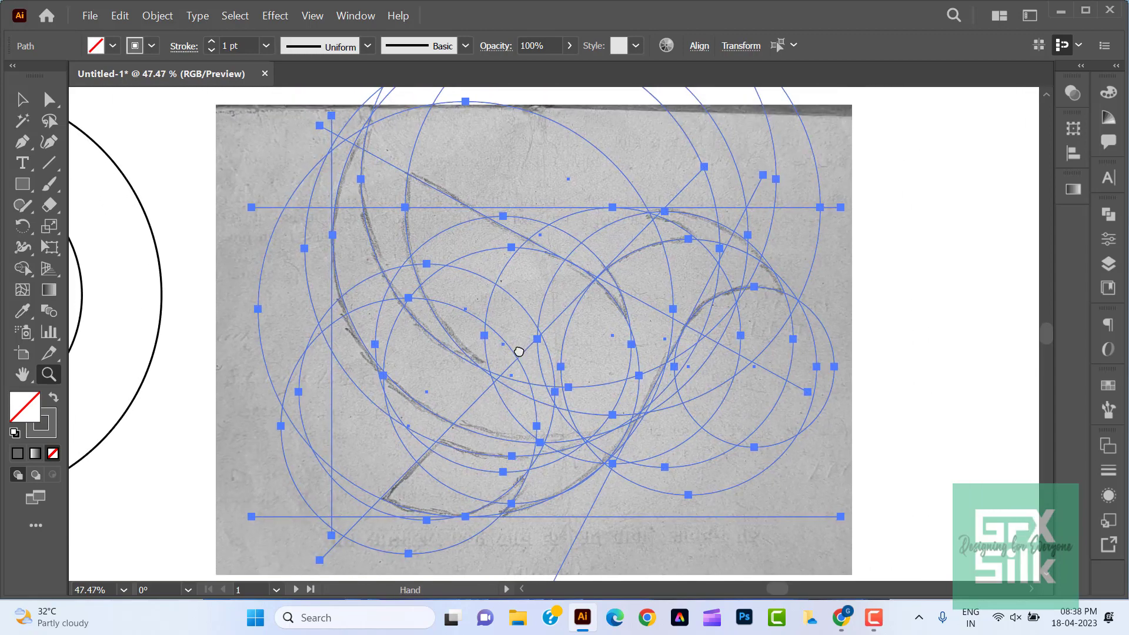
pyautogui.click(23, 270)
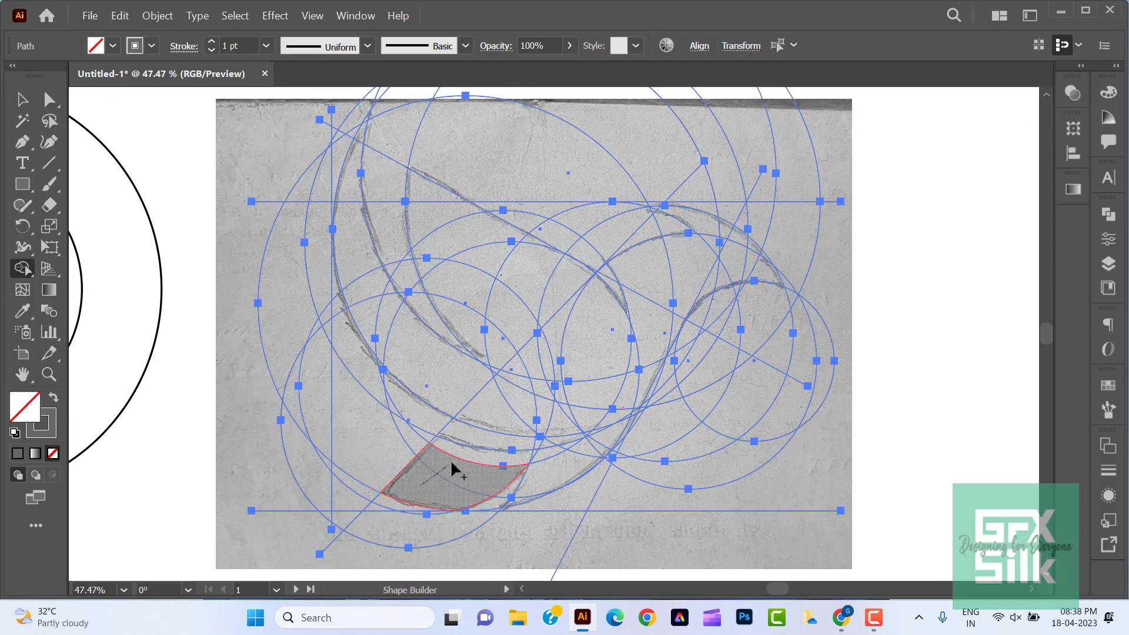
pyautogui.moveTo(454, 470); pyautogui.dragTo(472, 462)
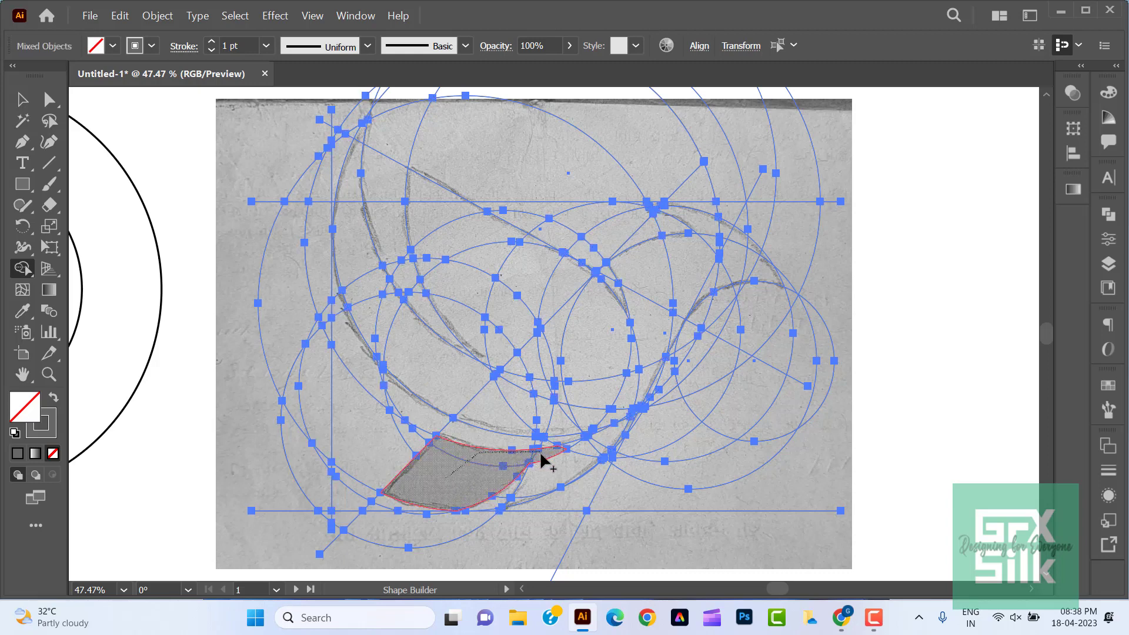
pyautogui.moveTo(541, 459)
pyautogui.mouseDown()
pyautogui.moveTo(534, 491)
pyautogui.moveTo(601, 447)
pyautogui.moveTo(568, 447)
pyautogui.mouseUp()
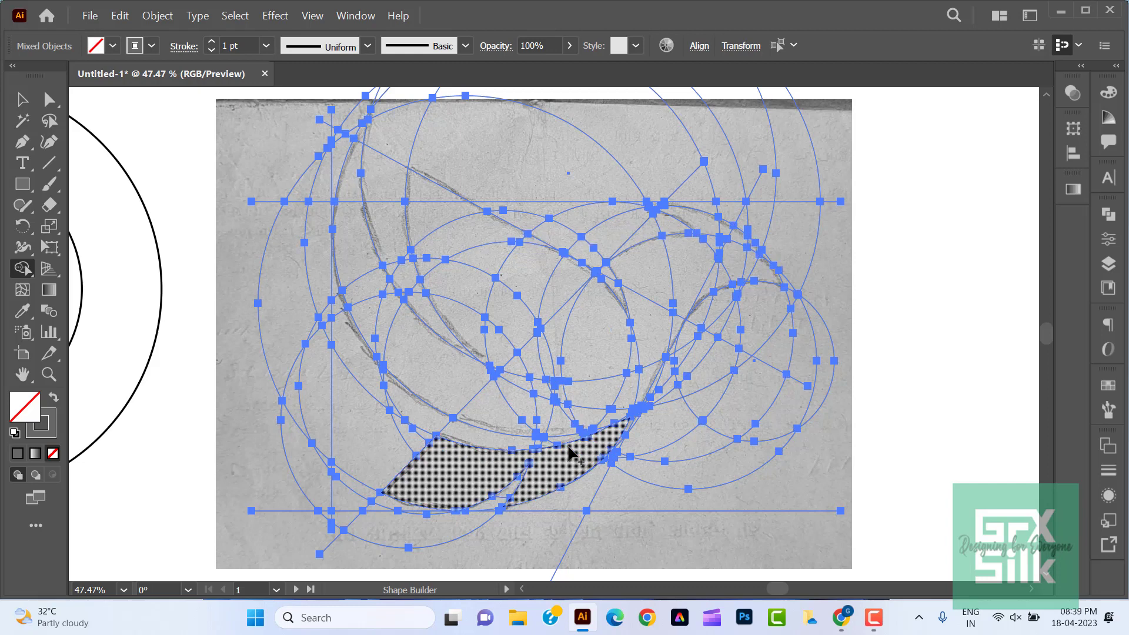
pyautogui.moveTo(360, 138)
pyautogui.mouseDown()
pyautogui.moveTo(372, 312)
pyautogui.moveTo(390, 295)
pyautogui.moveTo(431, 365)
pyautogui.moveTo(510, 414)
pyautogui.moveTo(556, 416)
pyautogui.moveTo(500, 378)
pyautogui.moveTo(481, 323)
pyautogui.moveTo(429, 260)
pyautogui.moveTo(424, 196)
pyautogui.moveTo(514, 260)
pyautogui.moveTo(528, 385)
pyautogui.moveTo(575, 403)
pyautogui.moveTo(551, 307)
pyautogui.moveTo(622, 355)
pyautogui.moveTo(646, 292)
pyautogui.moveTo(705, 239)
pyautogui.moveTo(716, 268)
pyautogui.moveTo(758, 276)
pyautogui.moveTo(763, 257)
pyautogui.mouseUp()
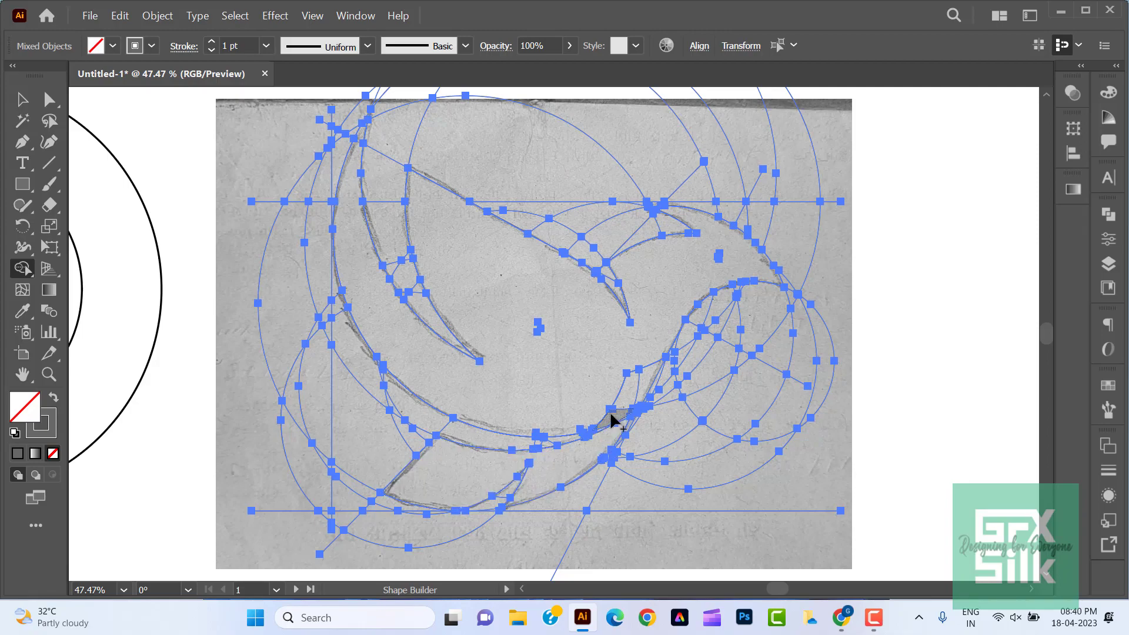
# Merge the guide-circle regions of the bird into one shape with Shape Builder.
pyautogui.scroll(3, 705, 446)
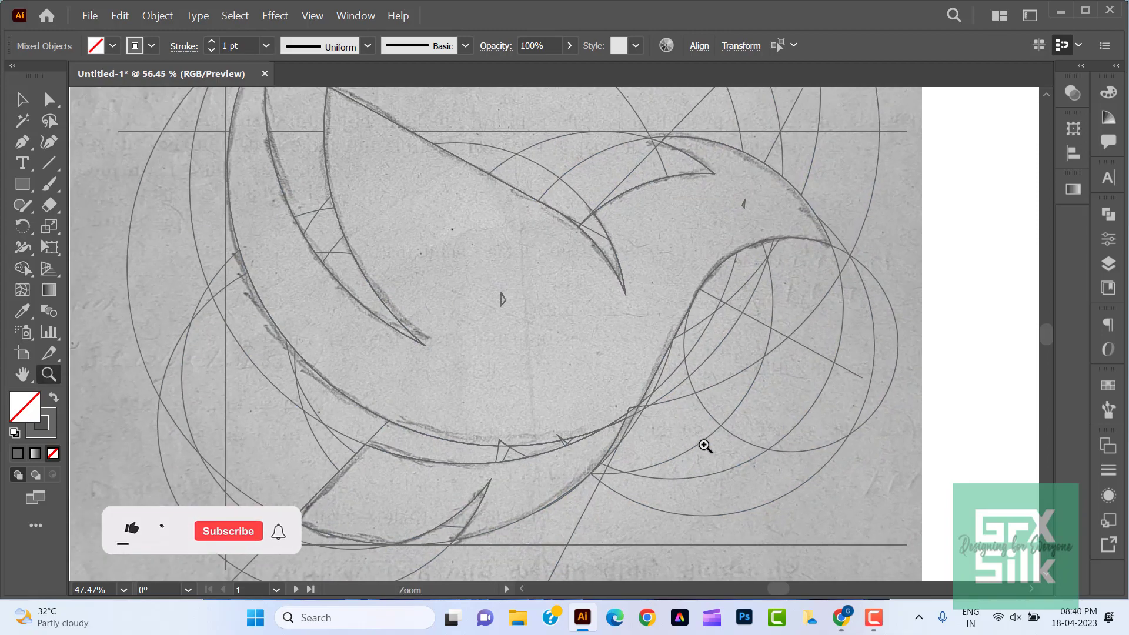
pyautogui.scroll(3, 645, 433)
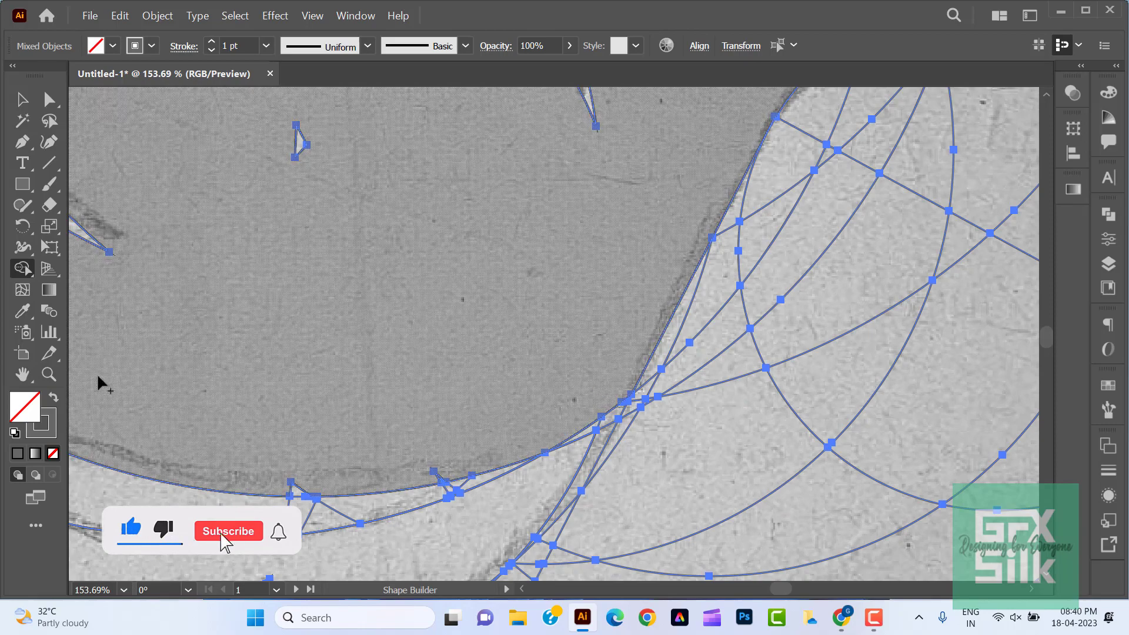
pyautogui.press('z')
pyautogui.moveTo(550, 459)
pyautogui.mouseDown()
pyautogui.moveTo(502, 474)
pyautogui.moveTo(697, 506)
pyautogui.mouseUp()
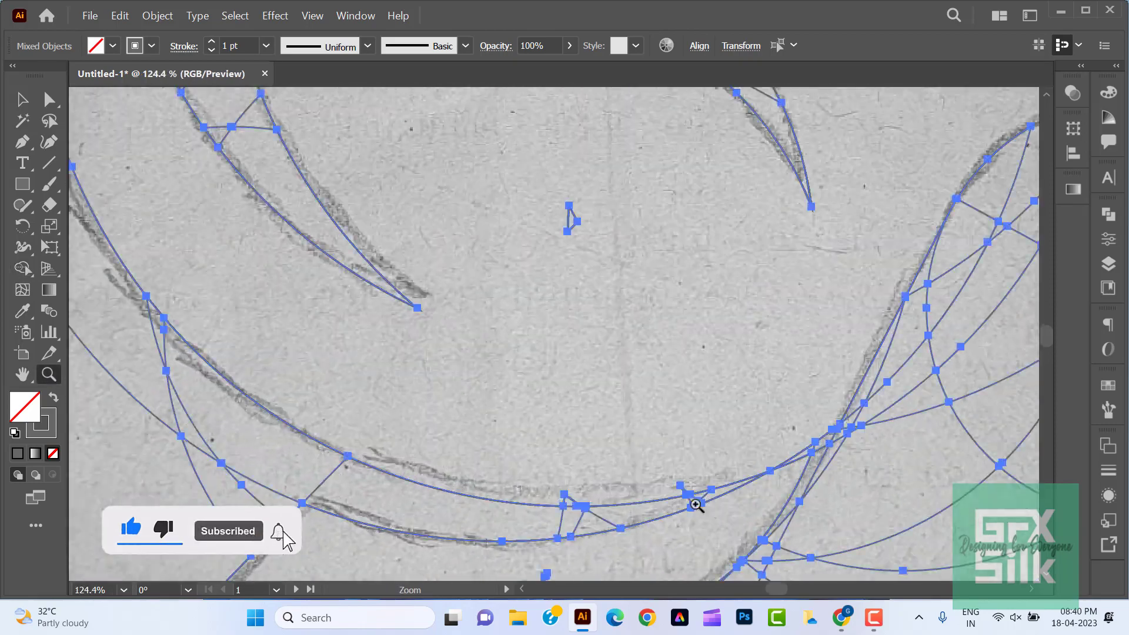
pyautogui.hotkey('shift', 'm')
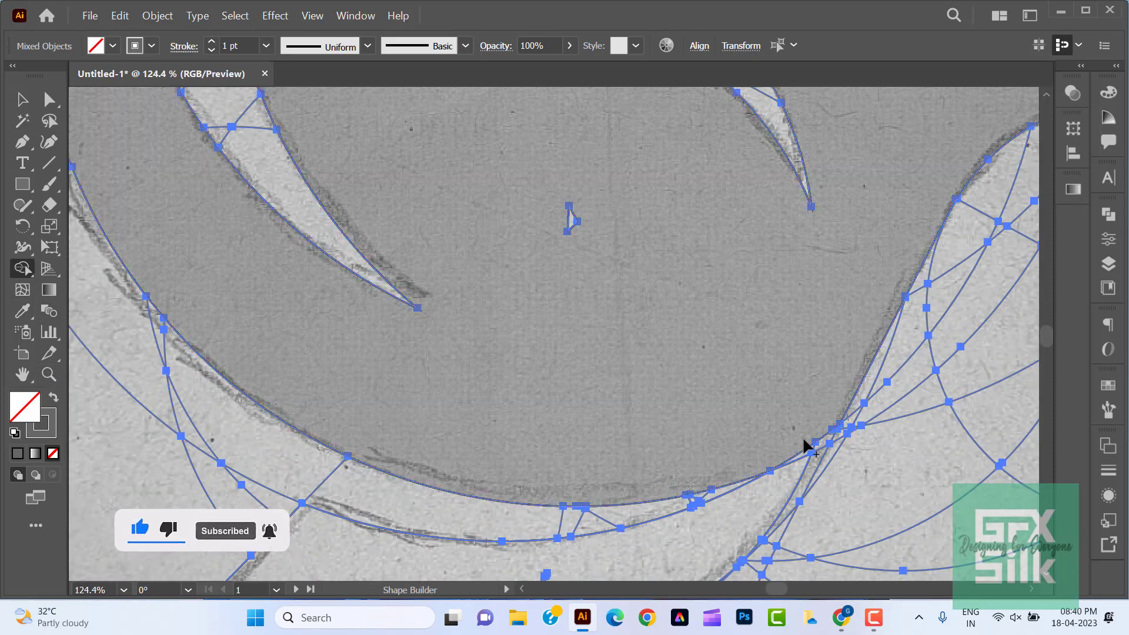
pyautogui.press('z')
pyautogui.moveTo(771, 504)
pyautogui.mouseDown()
pyautogui.moveTo(693, 466)
pyautogui.moveTo(701, 400)
pyautogui.mouseUp()
pyautogui.hotkey('ctrl', 'a')
pyautogui.press('v')
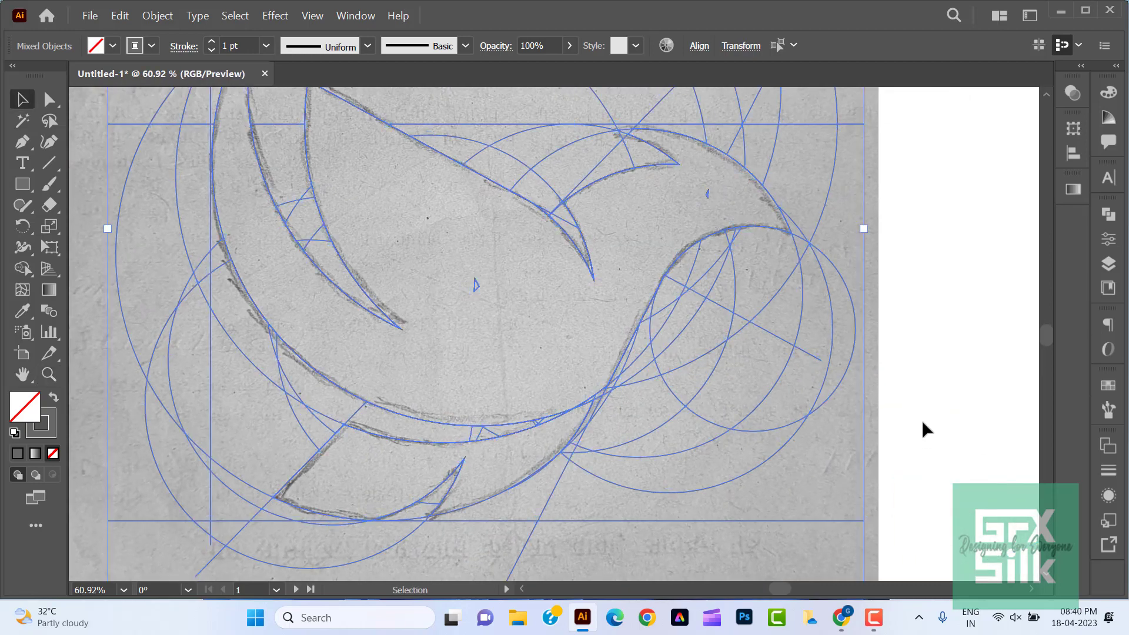
pyautogui.hotkey('shift', 'm')
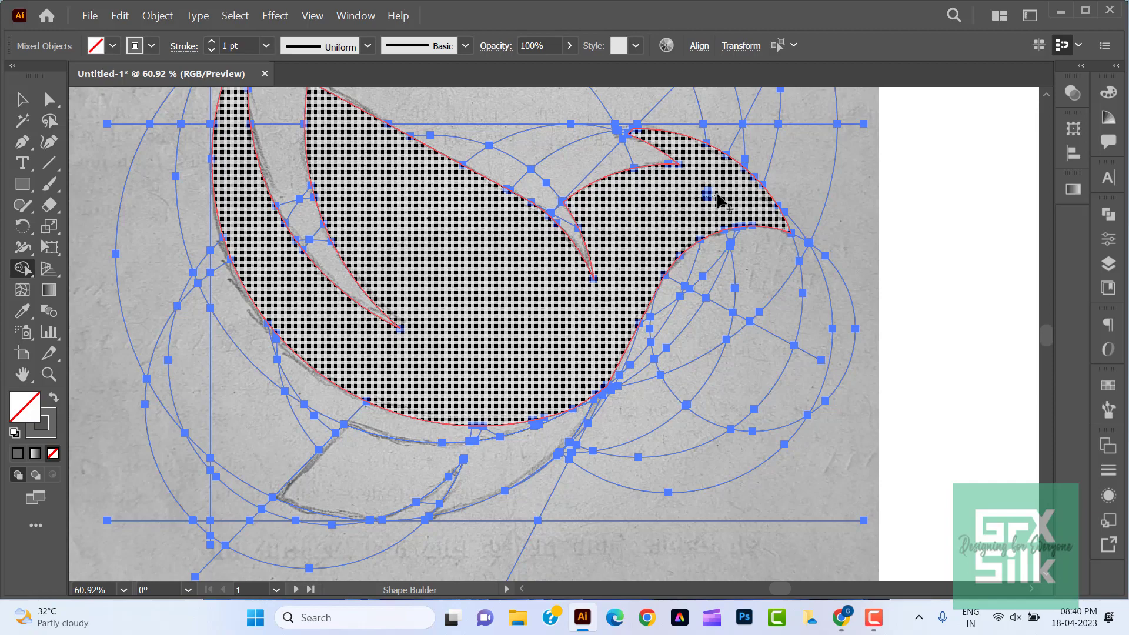
pyautogui.moveTo(719, 198); pyautogui.dragTo(717, 192)
# Zoom in and merge the thin slivers along the neck into the bird body.
pyautogui.press('z')
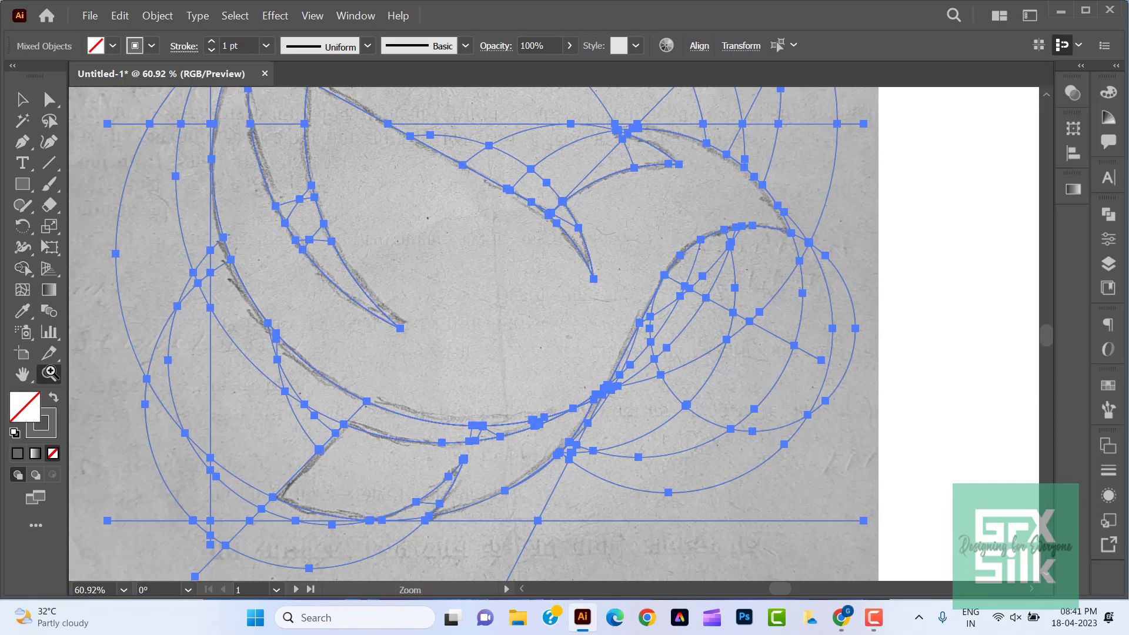
pyautogui.moveTo(614, 397); pyautogui.dragTo(823, 440)
pyautogui.hotkey('shift', 'm')
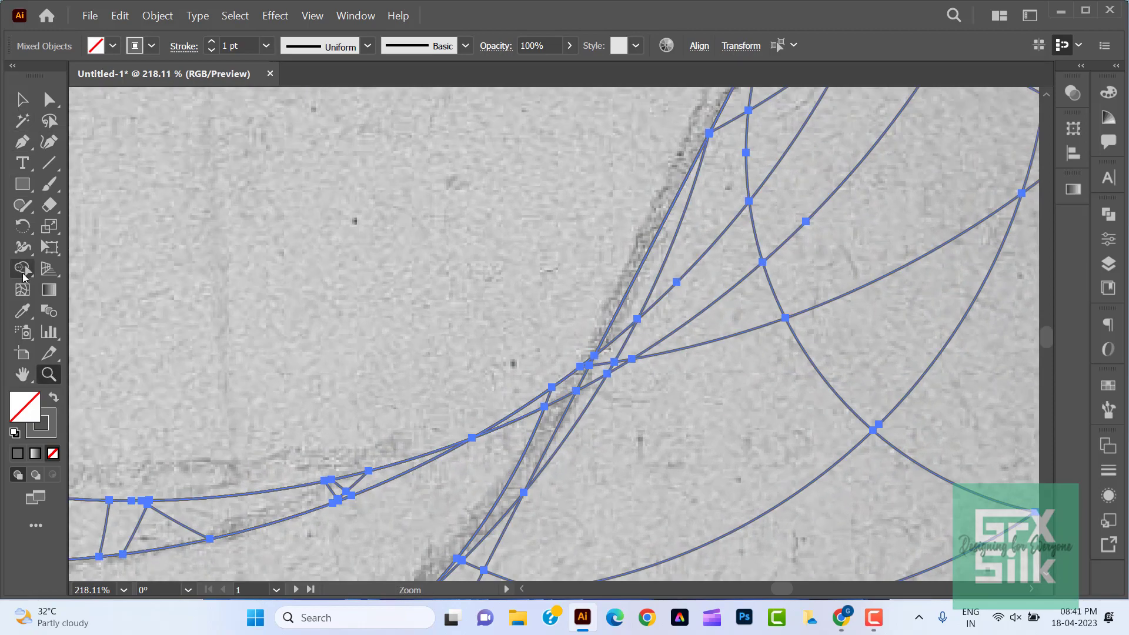
pyautogui.moveTo(477, 518); pyautogui.dragTo(576, 385)
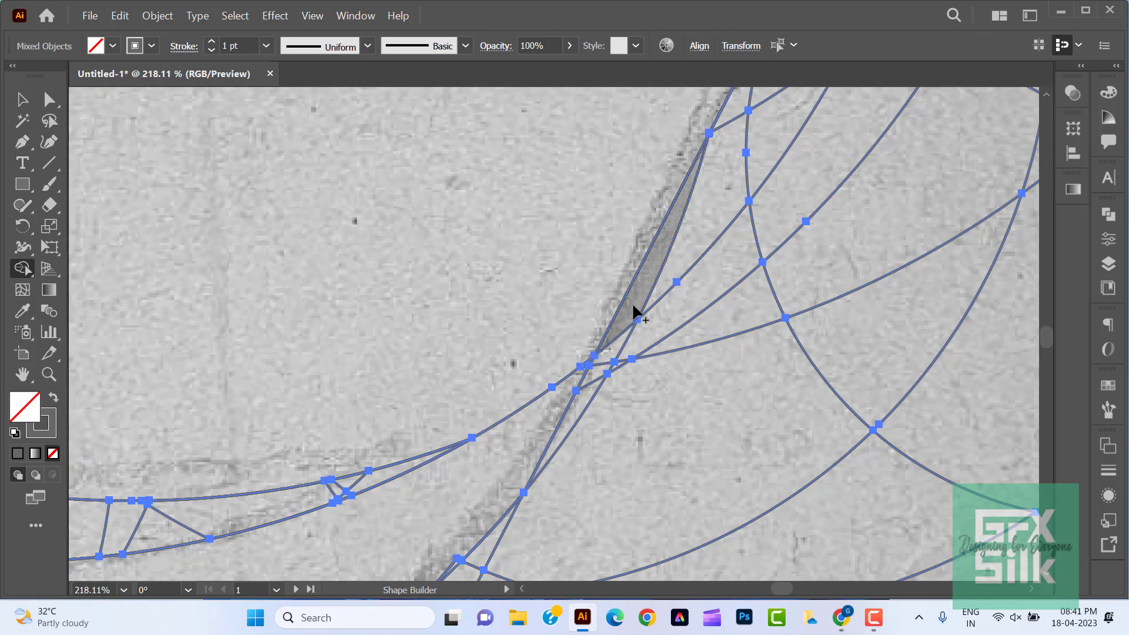
pyautogui.moveTo(708, 413); pyautogui.dragTo(547, 400)
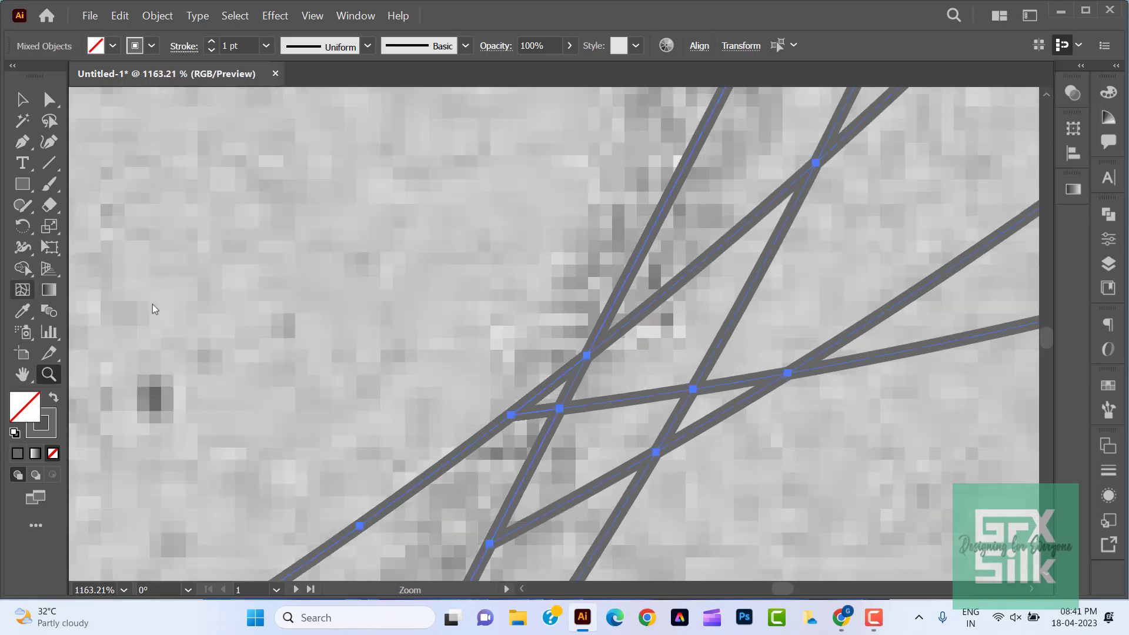
pyautogui.press('z')
pyautogui.keyDown('alt'); pyautogui.scroll(-10, 685, 464); pyautogui.keyUp('alt')
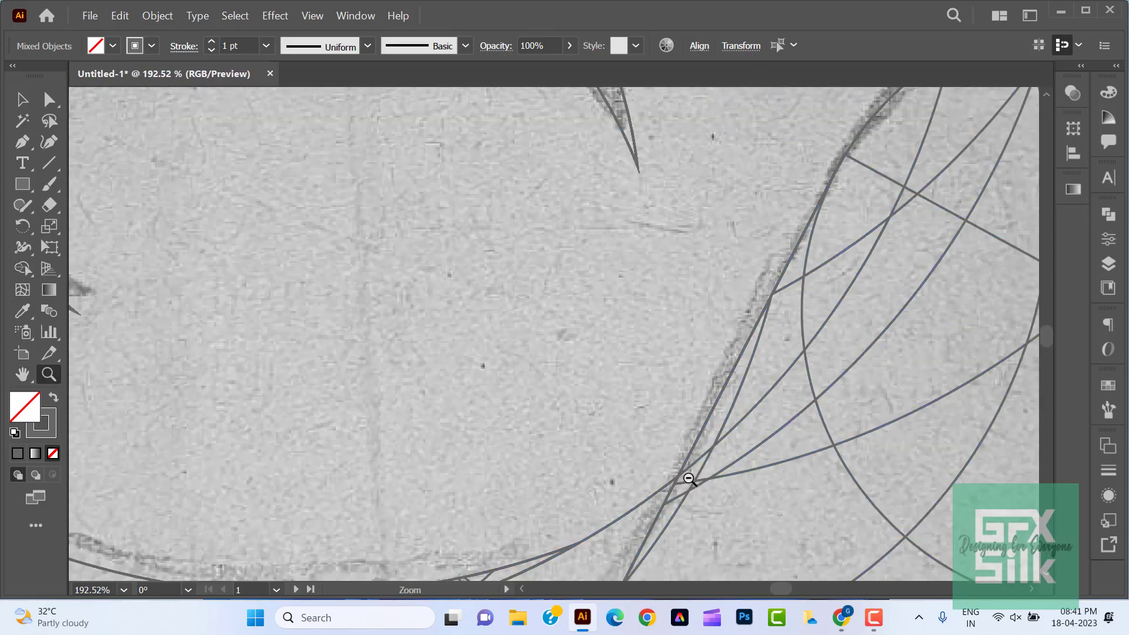
# Fill the bird outline and the tail shape with solid dark grey.
pyautogui.press('v')
pyautogui.click(188, 112)
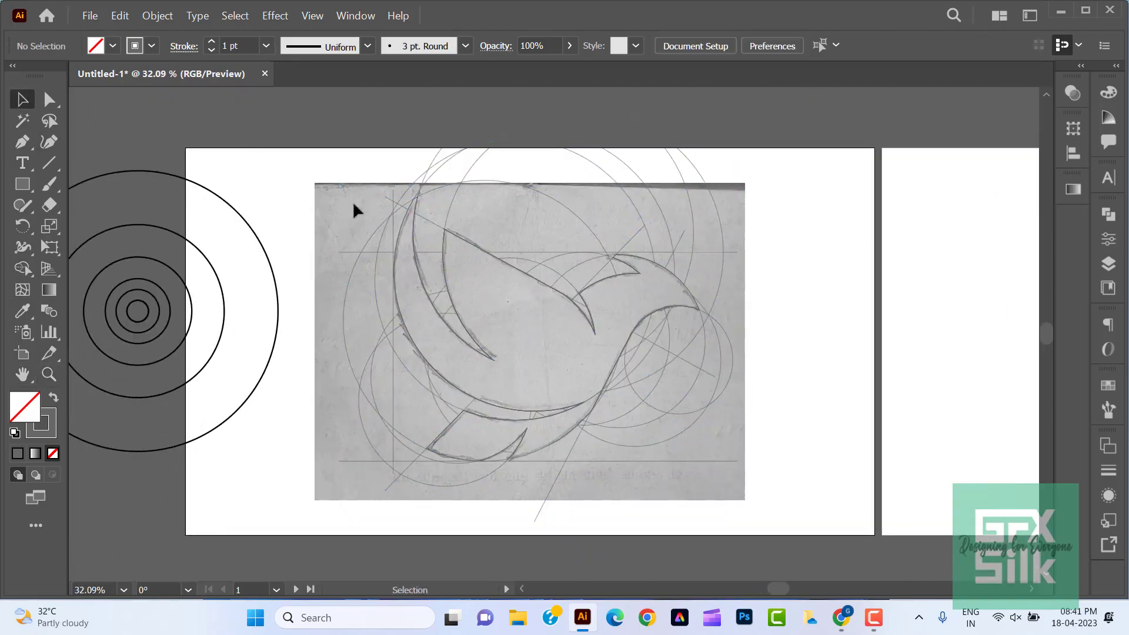
pyautogui.click(595, 333)
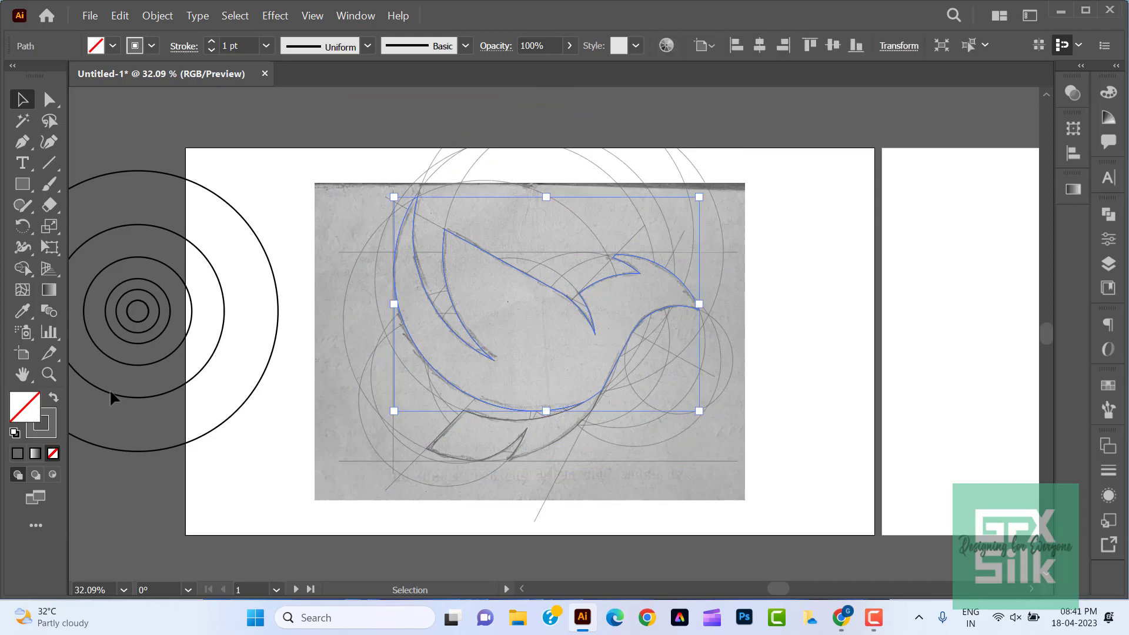
pyautogui.click(55, 400)
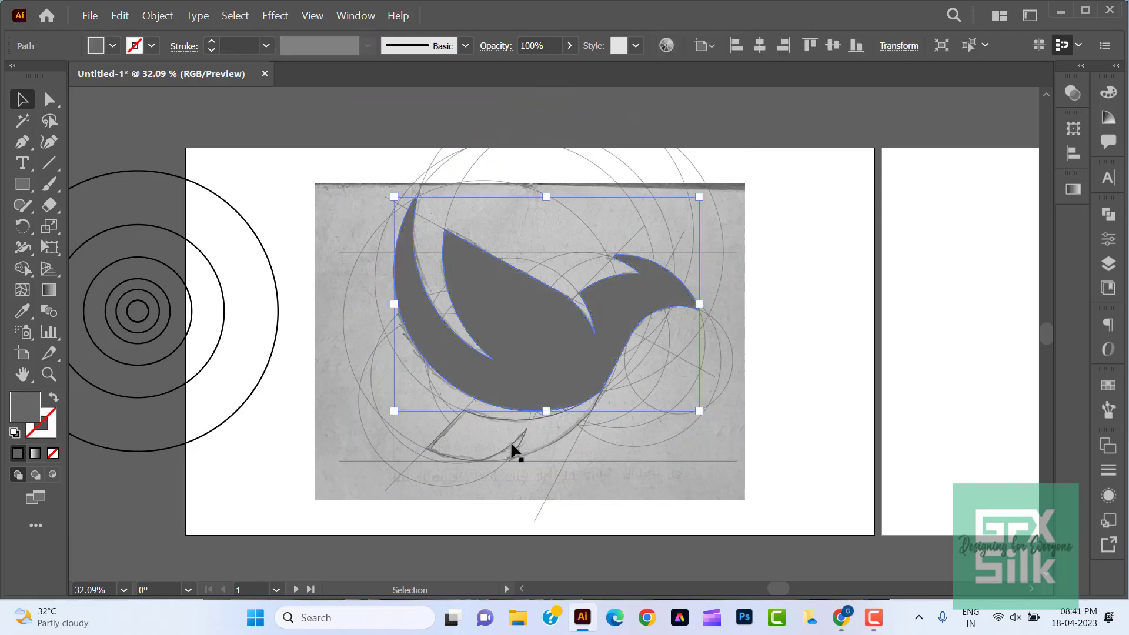
pyautogui.click(513, 445)
pyautogui.click(53, 399)
# Move the grey bird and tail onto the second artboard and delete the construction guides.
pyautogui.click(227, 500)
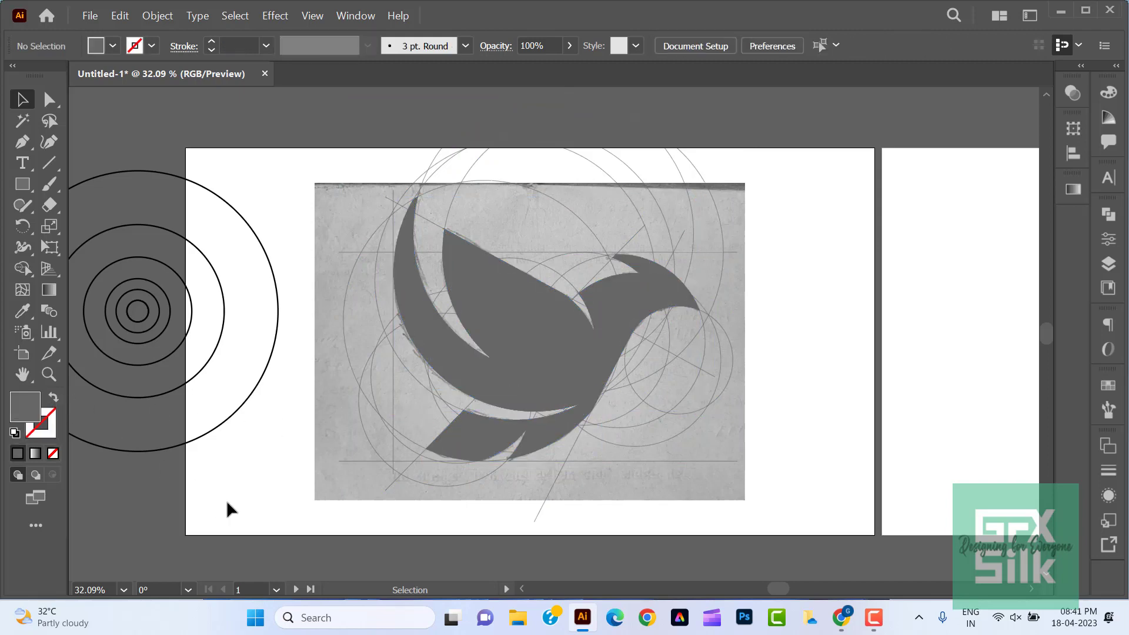
pyautogui.click(545, 438)
pyautogui.keyDown('shift'); pyautogui.click(550, 334); pyautogui.keyUp('shift')
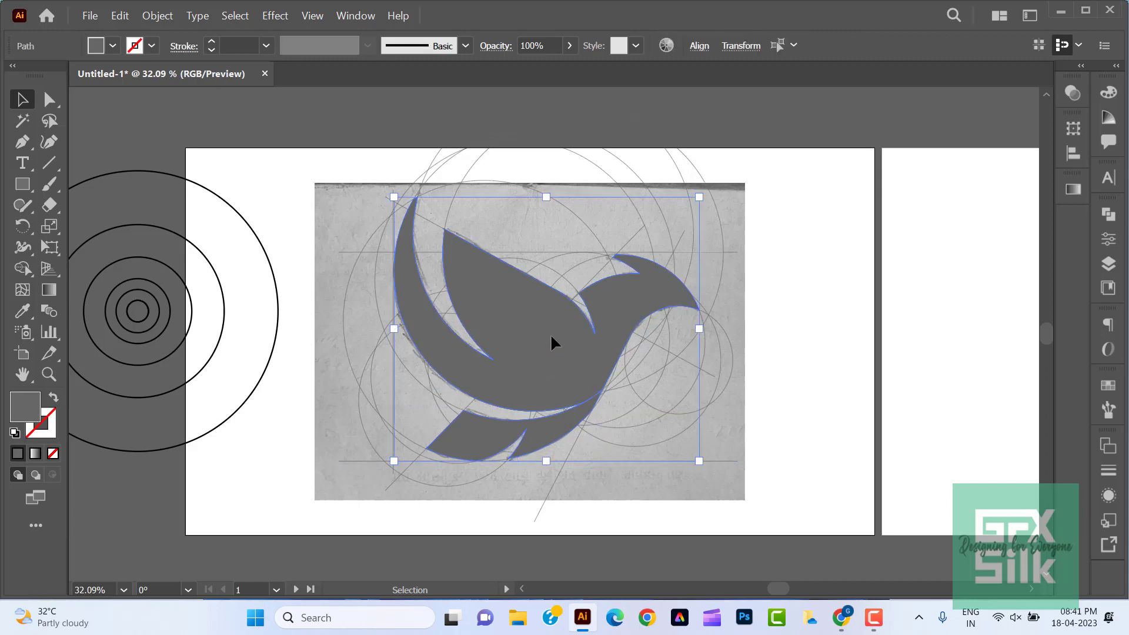
pyautogui.moveTo(550, 333)
pyautogui.mouseDown()
pyautogui.moveTo(819, 355)
pyautogui.moveTo(988, 348)
pyautogui.mouseUp()
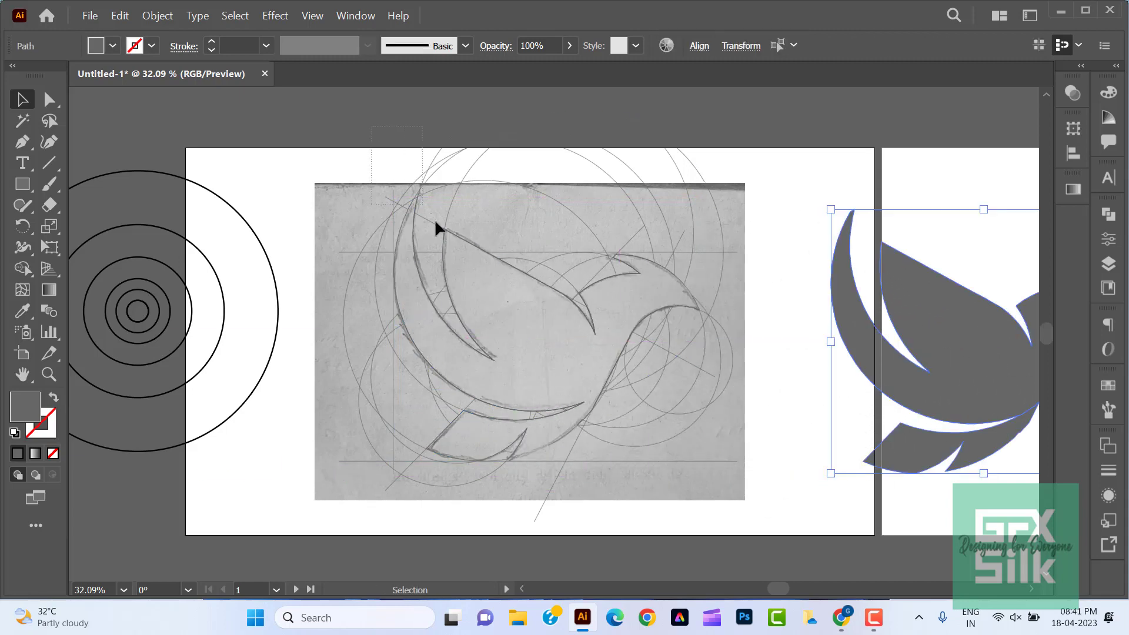
pyautogui.moveTo(687, 471); pyautogui.dragTo(723, 507)
pyautogui.press('Delete')
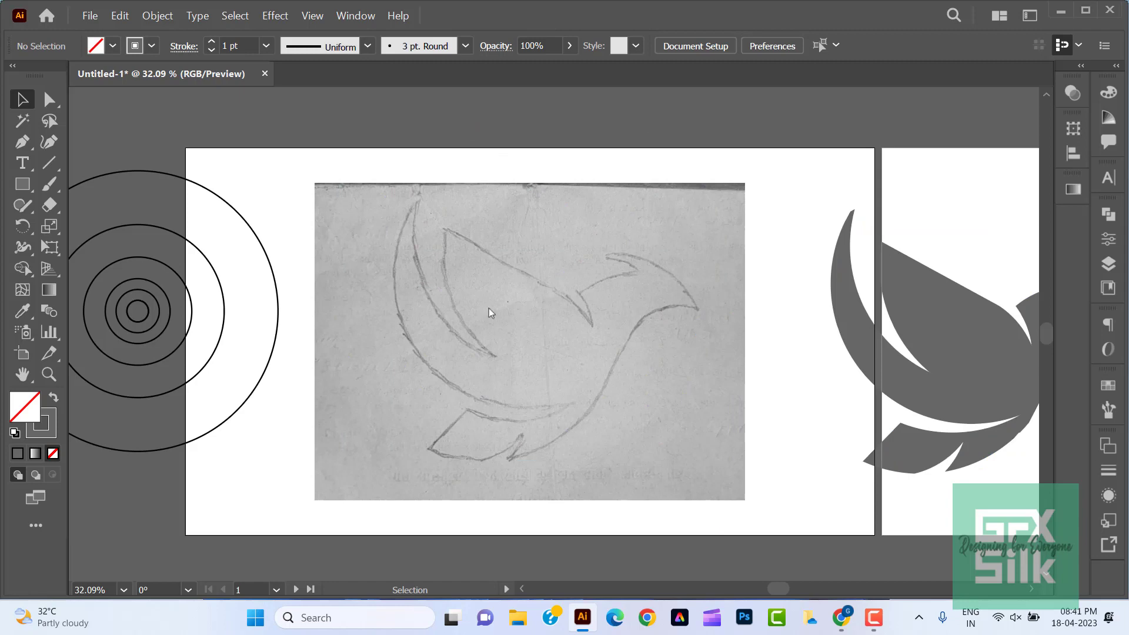
# Unlock all objects and delete the pencil sketch image.
pyautogui.click(158, 15)
pyautogui.click(188, 131)
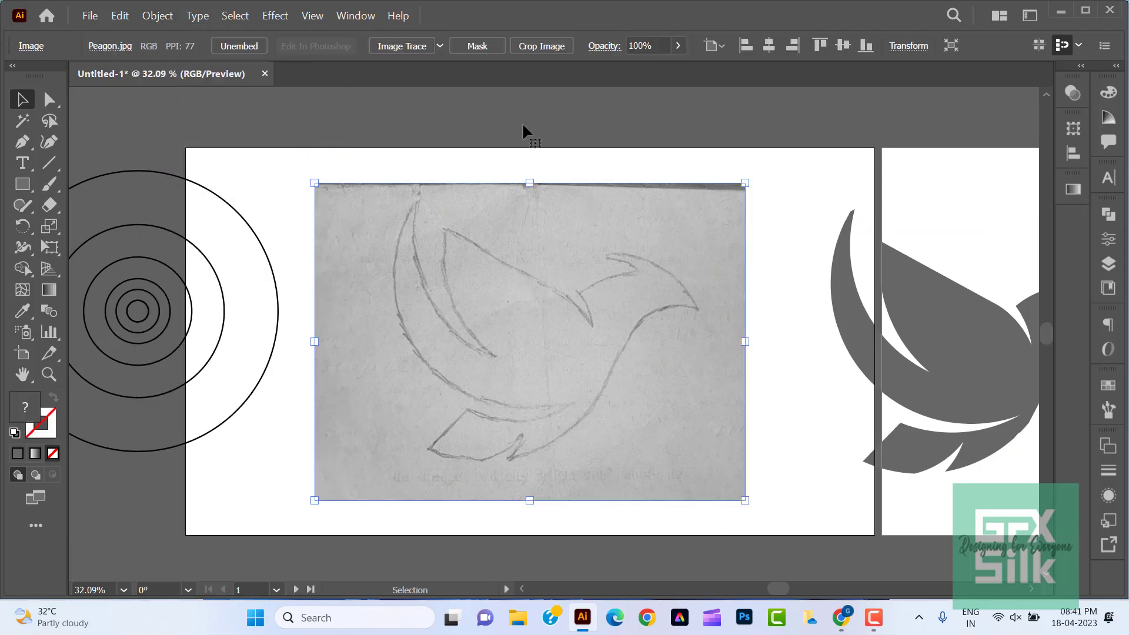
pyautogui.click(523, 125)
pyautogui.click(638, 212)
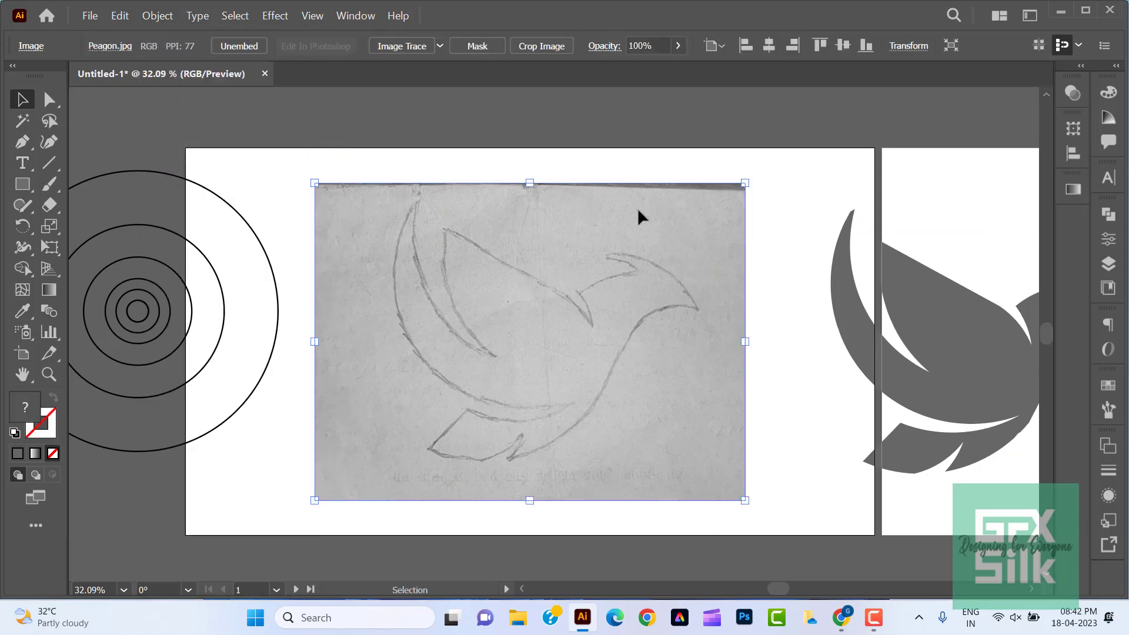
pyautogui.click(120, 15)
pyautogui.click(189, 194)
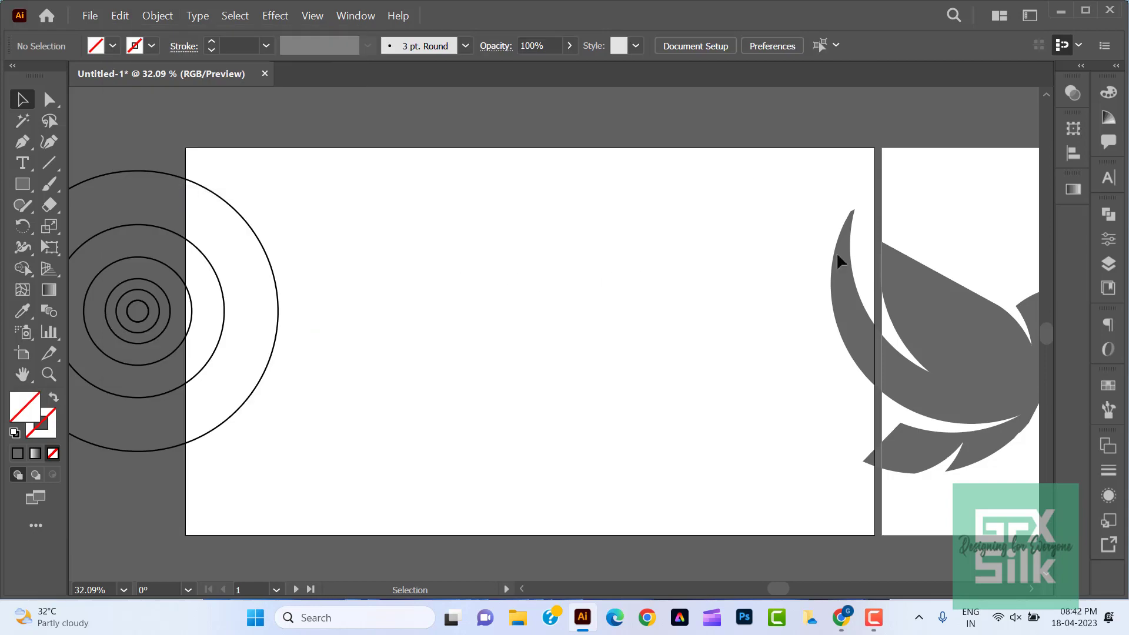
# Move the grey bird onto the first artboard.
pyautogui.hscroll(3, 839, 262)
pyautogui.click(871, 353)
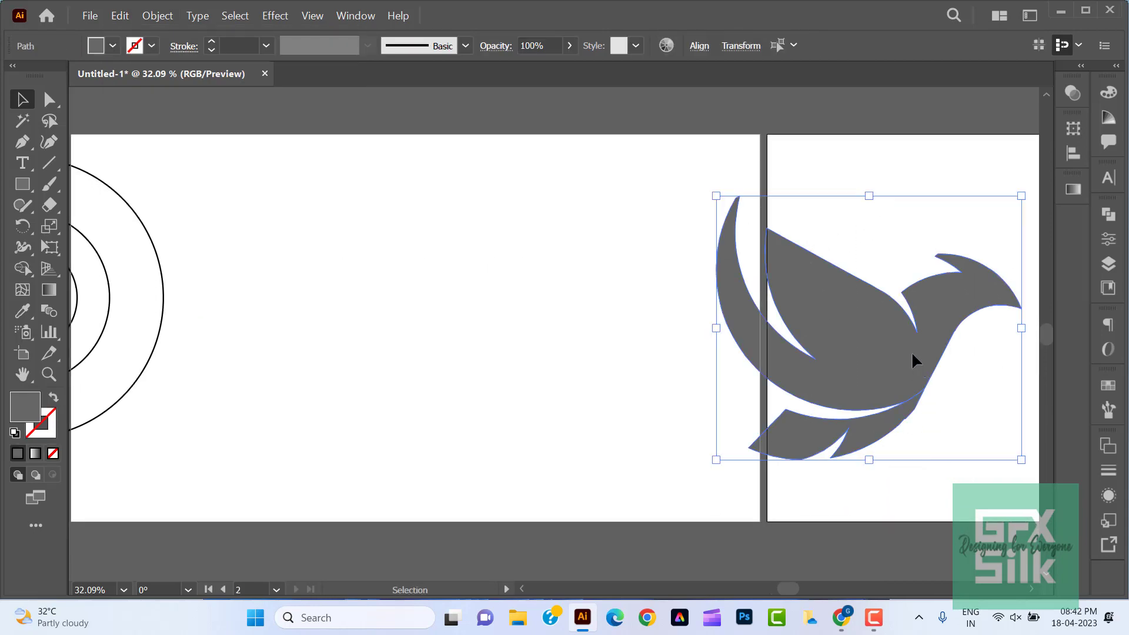
pyautogui.moveTo(913, 353); pyautogui.dragTo(463, 353)
# Move the concentric circles further left.
pyautogui.moveTo(283, 390); pyautogui.dragTo(499, 399)
pyautogui.moveTo(409, 429); pyautogui.dragTo(131, 152)
pyautogui.moveTo(354, 383); pyautogui.dragTo(226, 357)
pyautogui.click(362, 375)
pyautogui.hscroll(2, 338, 386)
# Zoom in on the bird's lower front edge with its anchor points showing.
pyautogui.click(49, 375)
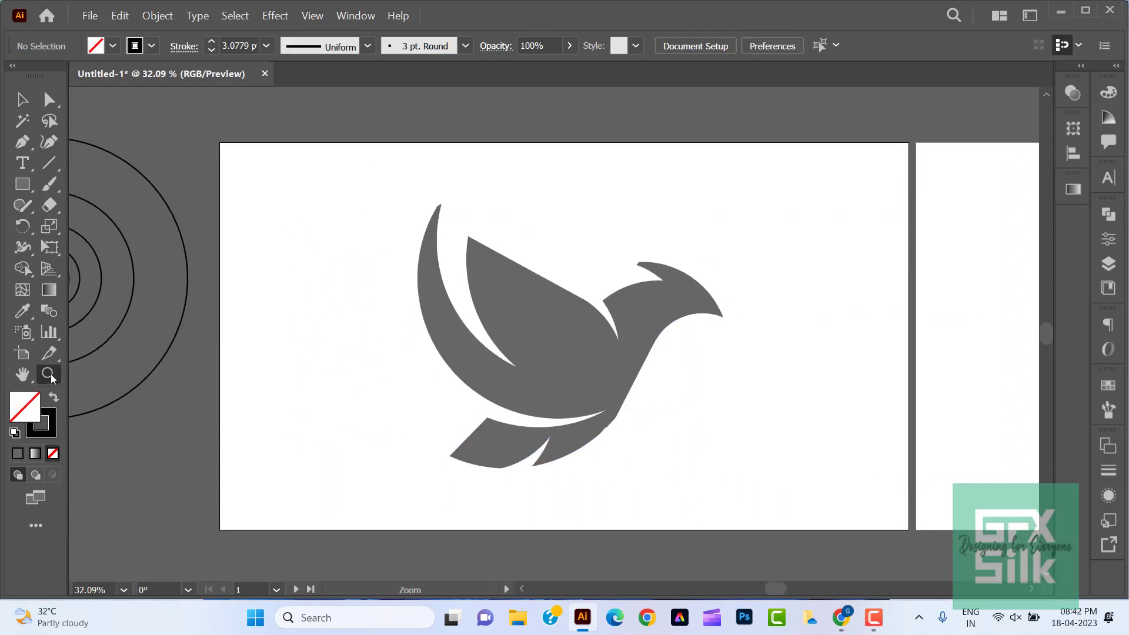
pyautogui.click(575, 389)
pyautogui.moveTo(640, 413); pyautogui.dragTo(620, 422)
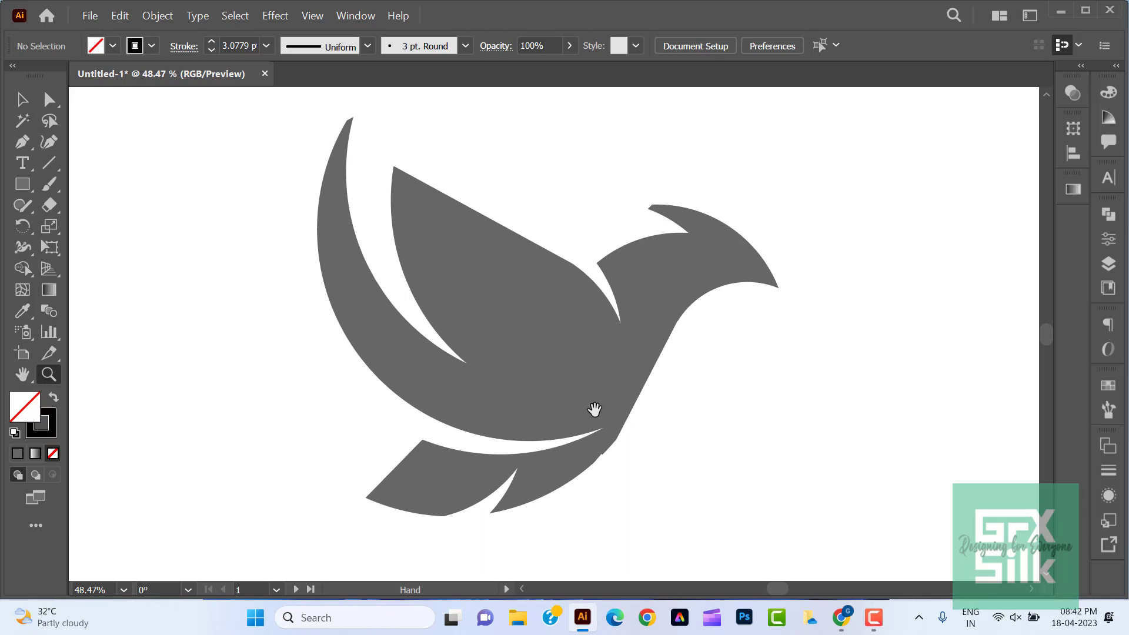
pyautogui.click(596, 411)
pyautogui.press('v')
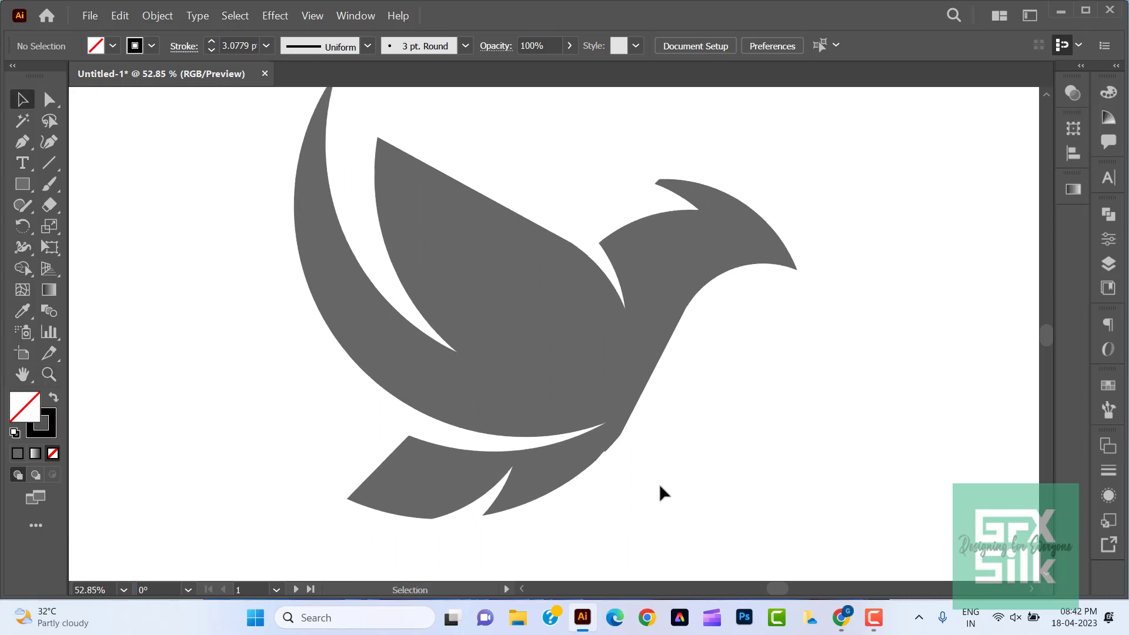
pyautogui.click(529, 402)
pyautogui.press('a')
pyautogui.press('z')
pyautogui.click(623, 479)
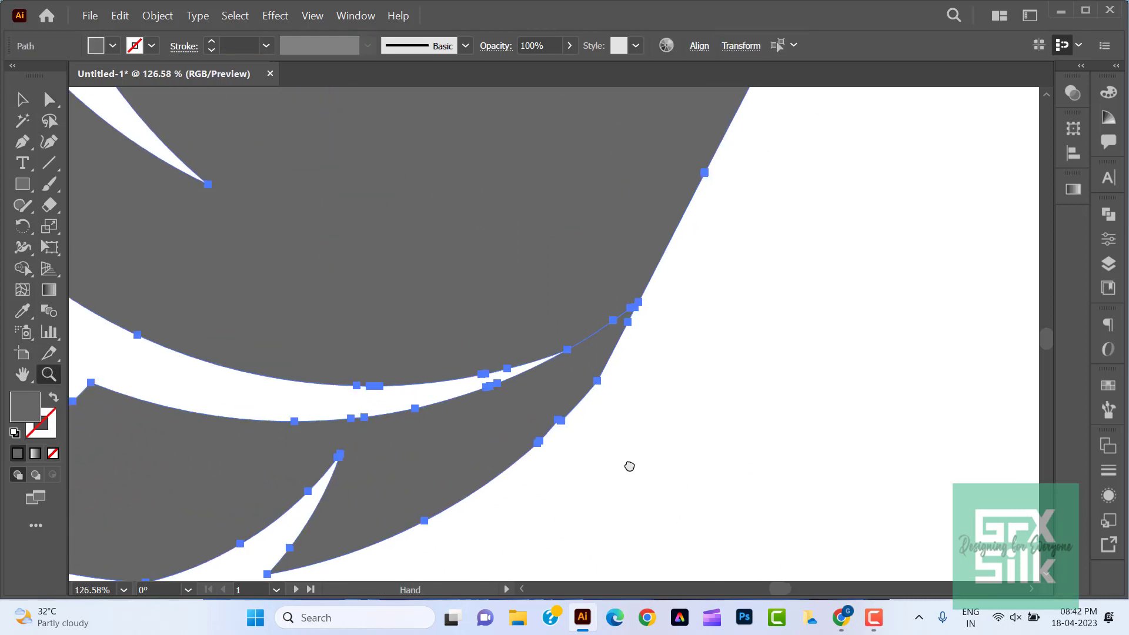
pyautogui.moveTo(628, 466)
pyautogui.mouseDown()
pyautogui.moveTo(639, 471)
pyautogui.moveTo(684, 393)
pyautogui.mouseUp()
# Delete five redundant anchor points along the bird's front edge and neck.
pyautogui.click(23, 142)
pyautogui.click(89, 182)
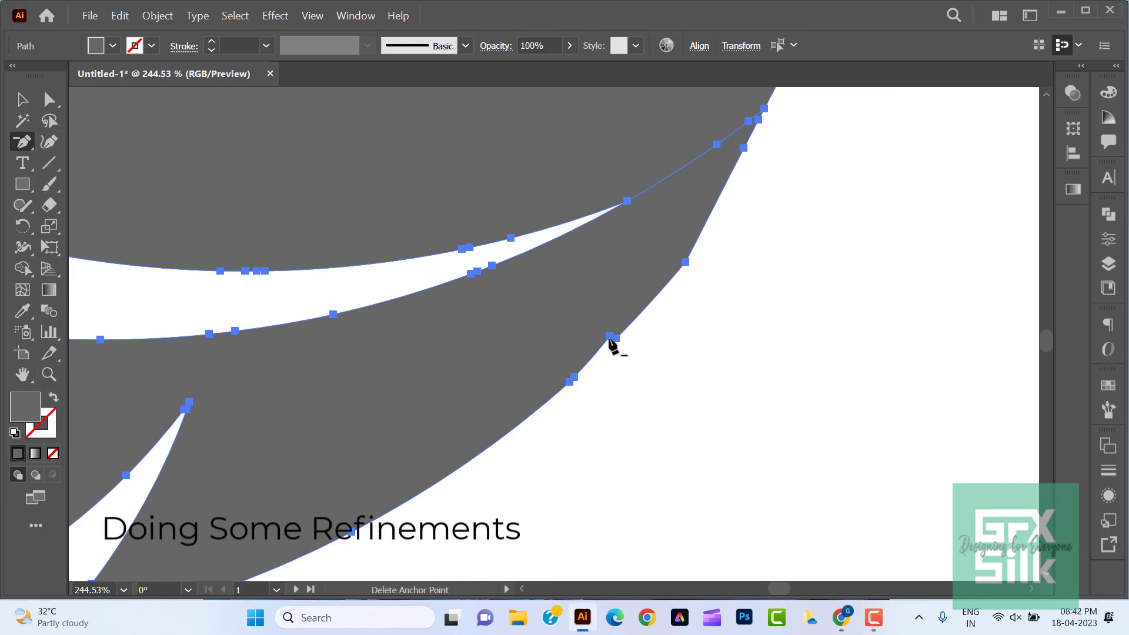
pyautogui.click(686, 263)
pyautogui.click(616, 339)
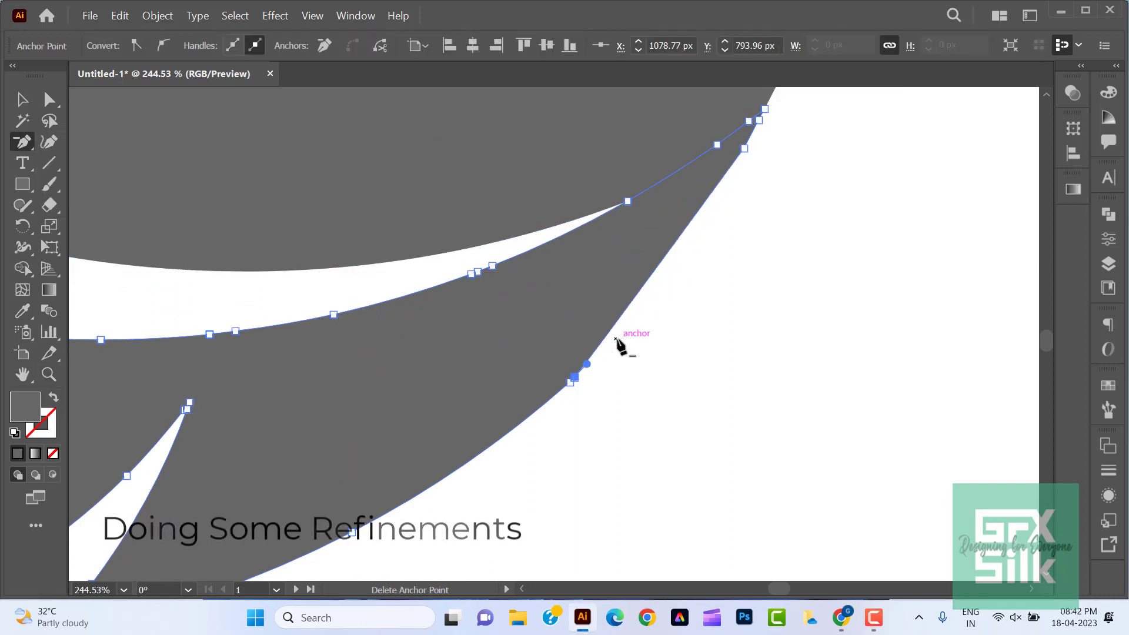
pyautogui.click(587, 364)
pyautogui.click(570, 382)
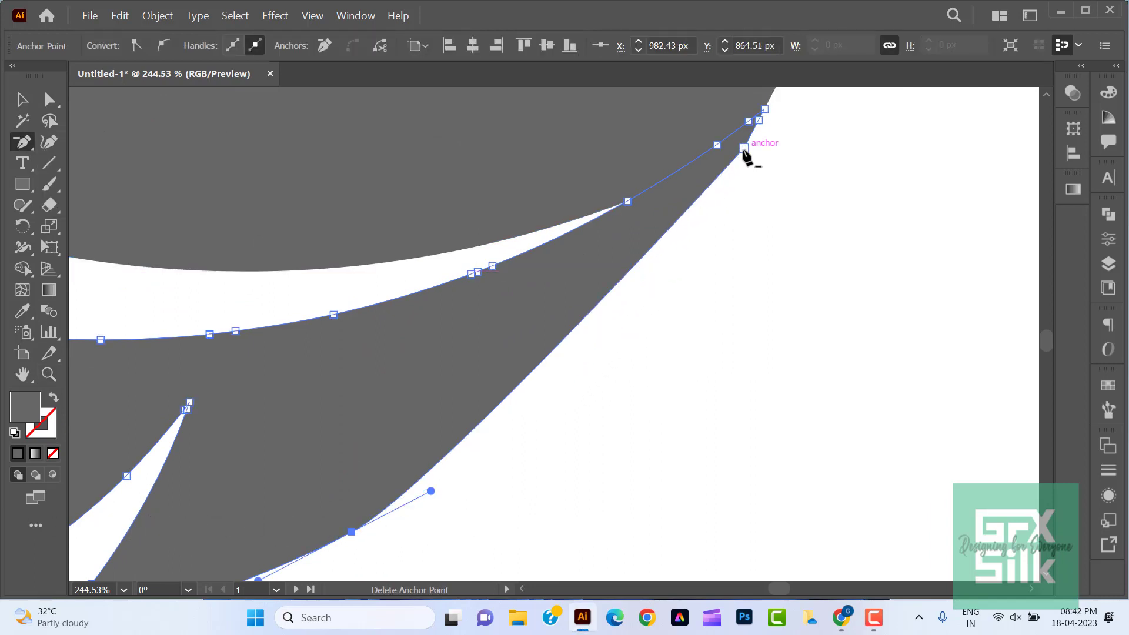
pyautogui.click(745, 149)
# Smooth the front-edge curve by dragging the lower anchor's handle.
pyautogui.click(50, 100)
pyautogui.click(758, 117)
pyautogui.moveTo(431, 491); pyautogui.dragTo(643, 347)
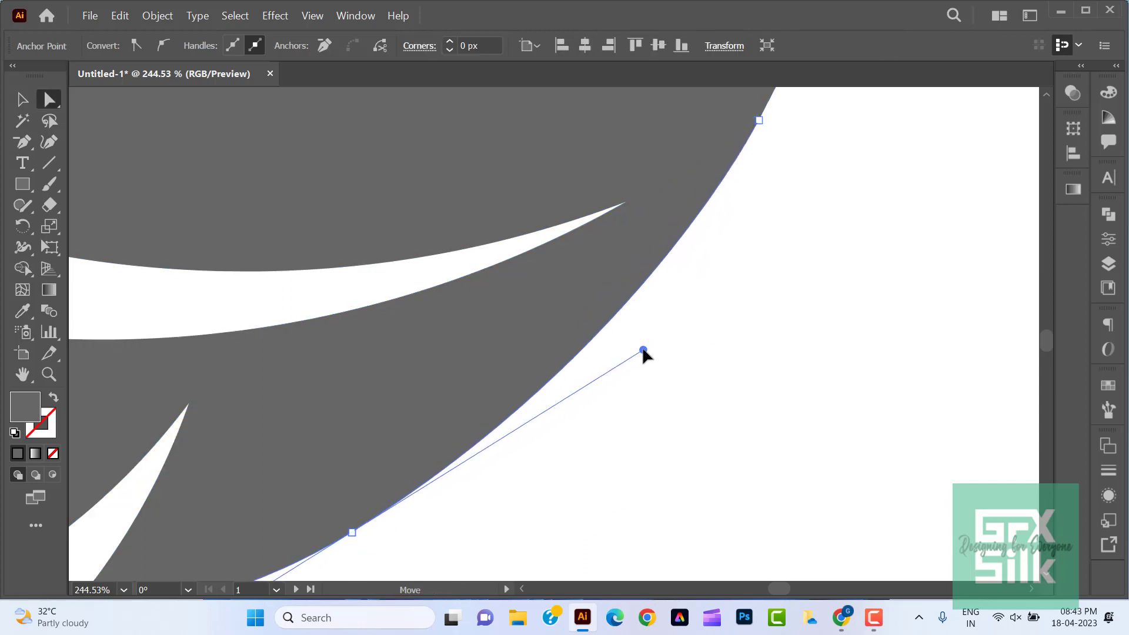
pyautogui.click(677, 365)
pyautogui.click(49, 375)
pyautogui.scroll(-5, 484, 371)
pyautogui.moveTo(598, 362); pyautogui.dragTo(587, 376)
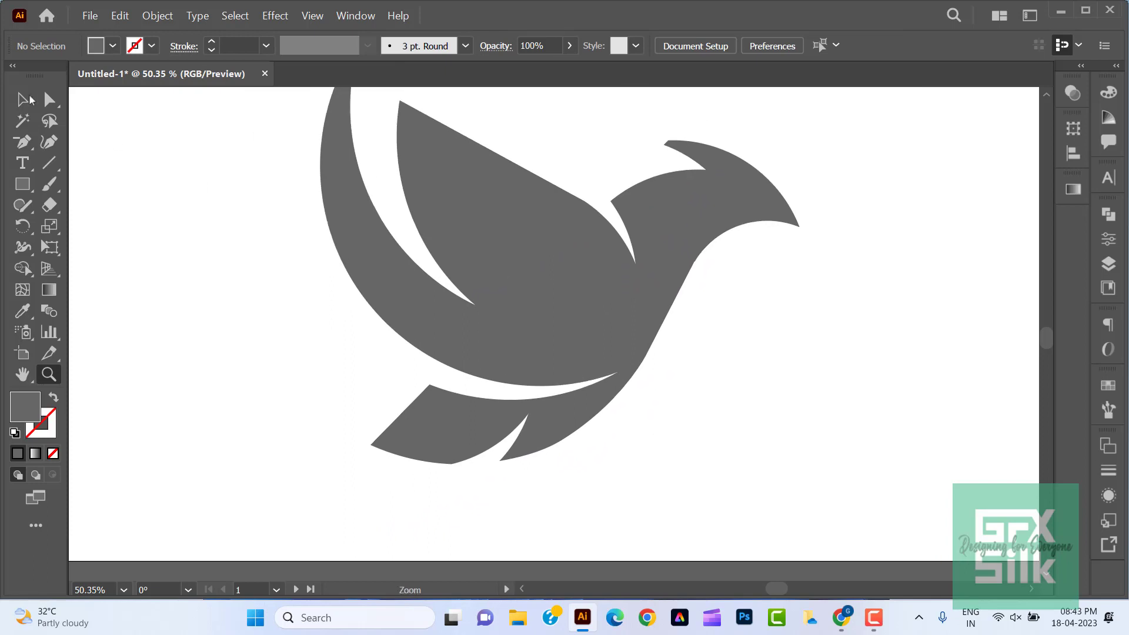
pyautogui.press('v')
pyautogui.click(618, 417)
# Try rounding the bird's lower wing corner with Direct Selection.
pyautogui.click(49, 99)
pyautogui.click(247, 384)
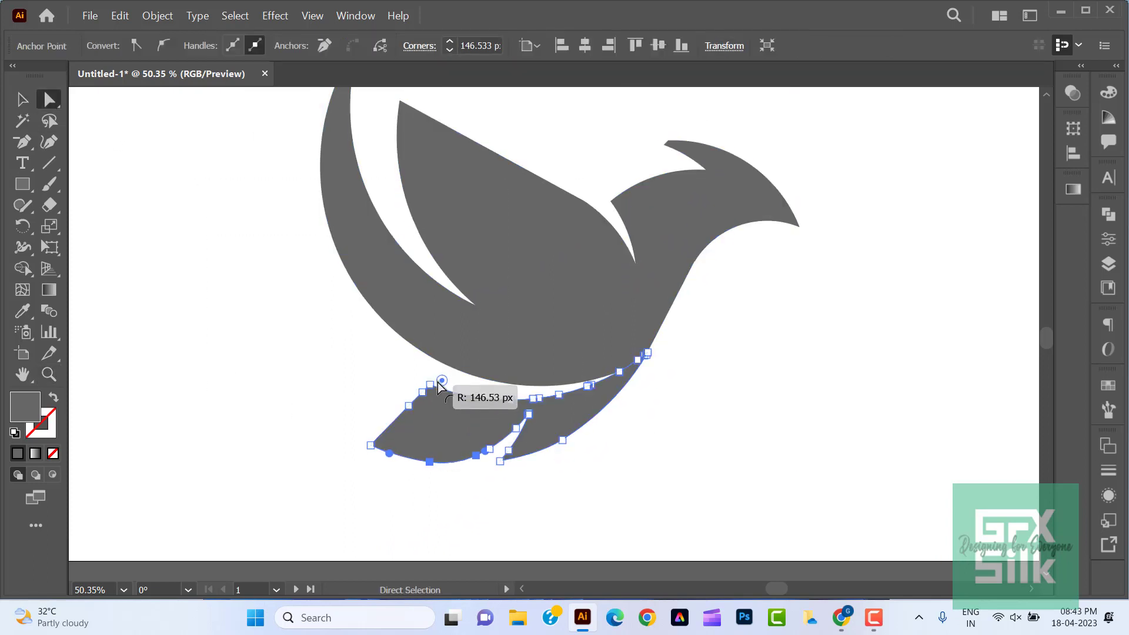
pyautogui.moveTo(447, 464); pyautogui.dragTo(373, 446)
pyautogui.click(305, 490)
pyautogui.scroll(2, 666, 489)
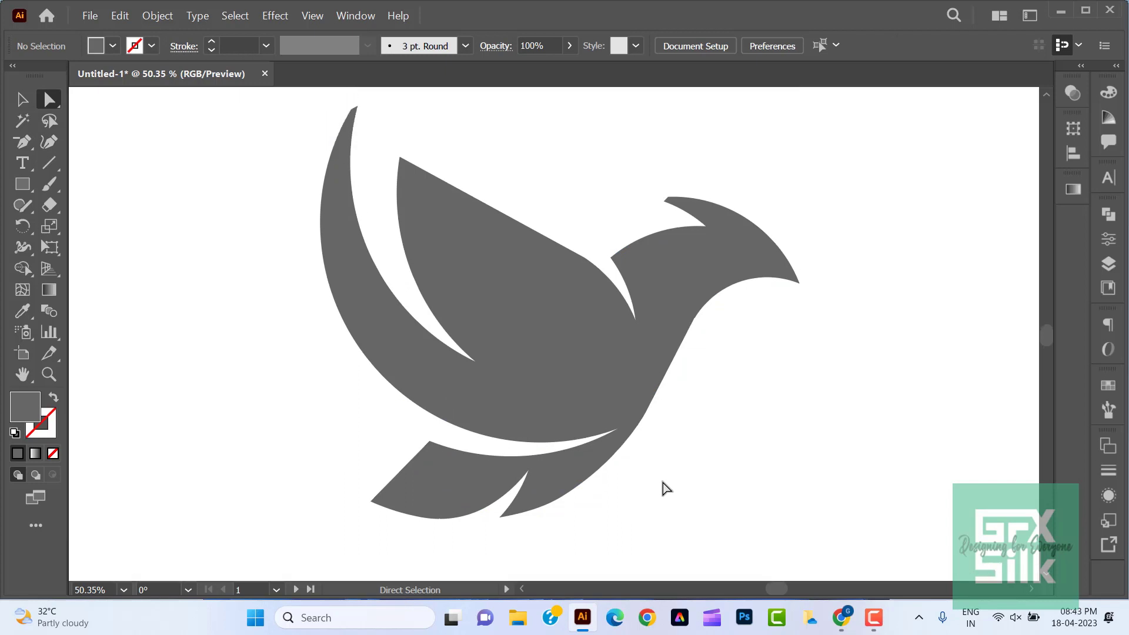
# Round the crescent wing tip by adding an anchor and reshaping its curves.
pyautogui.press('z')
pyautogui.moveTo(337, 106); pyautogui.dragTo(645, 469)
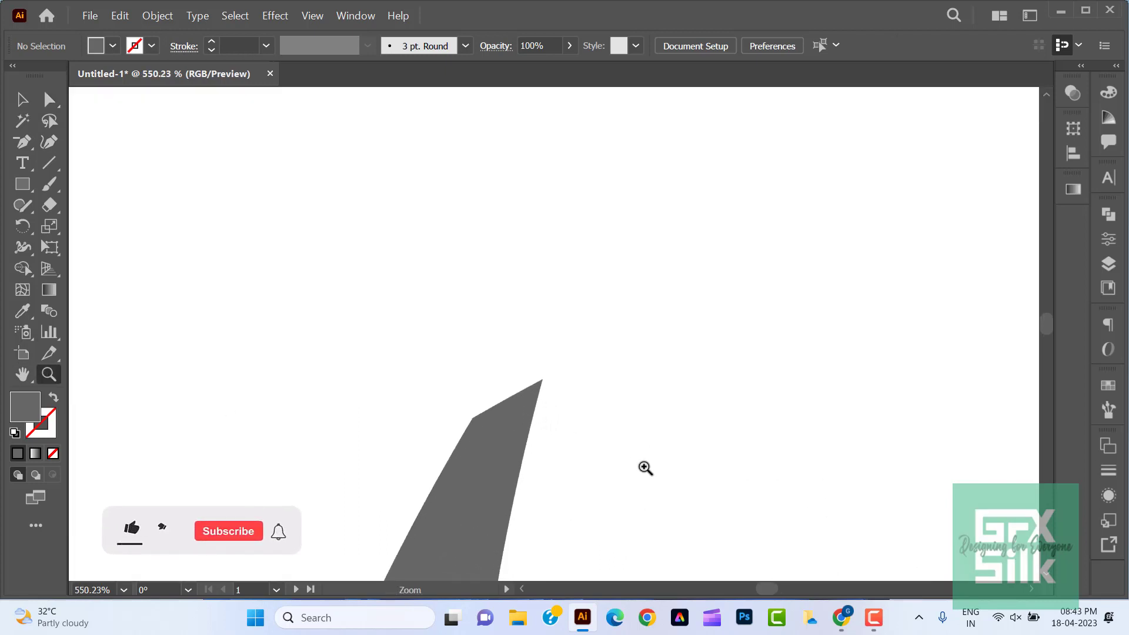
pyautogui.press('y')
pyautogui.press('a')
pyautogui.click(366, 315)
pyautogui.moveTo(22, 142); pyautogui.dragTo(88, 165)
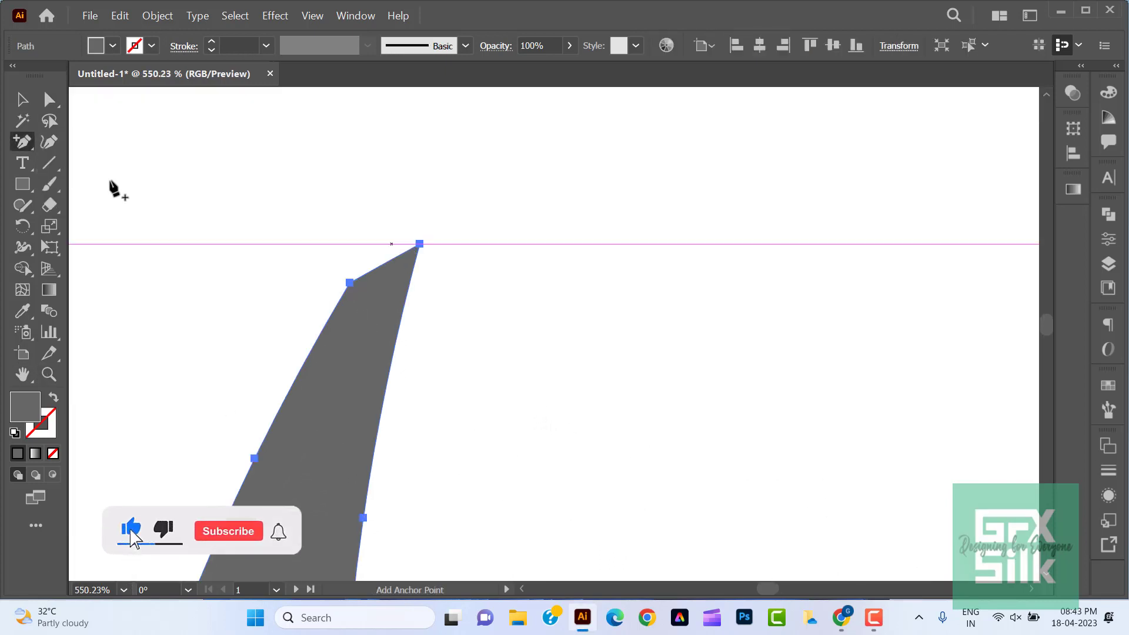
pyautogui.click(385, 263)
pyautogui.press('a')
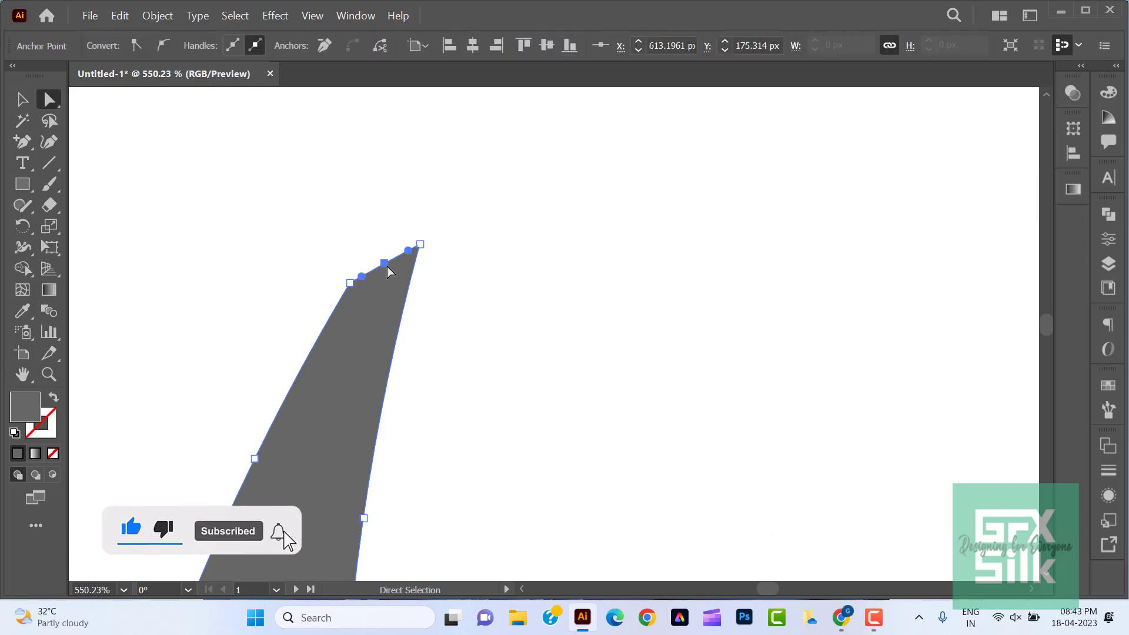
pyautogui.moveTo(386, 262); pyautogui.dragTo(439, 157)
pyautogui.click(419, 235)
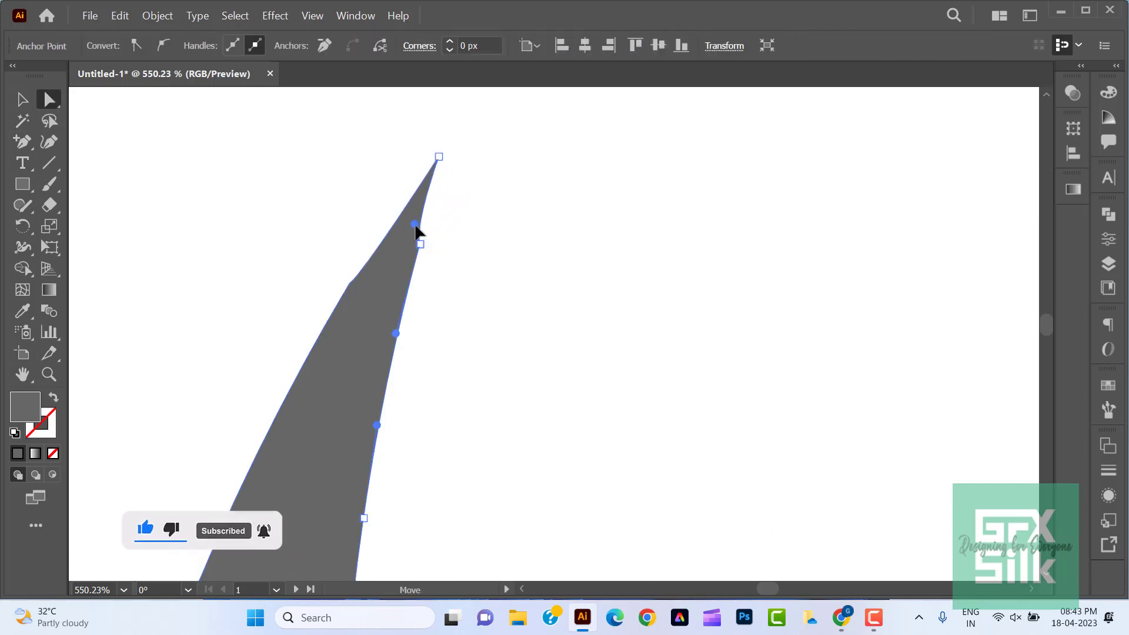
pyautogui.click(439, 156)
pyautogui.moveTo(360, 276); pyautogui.dragTo(382, 230)
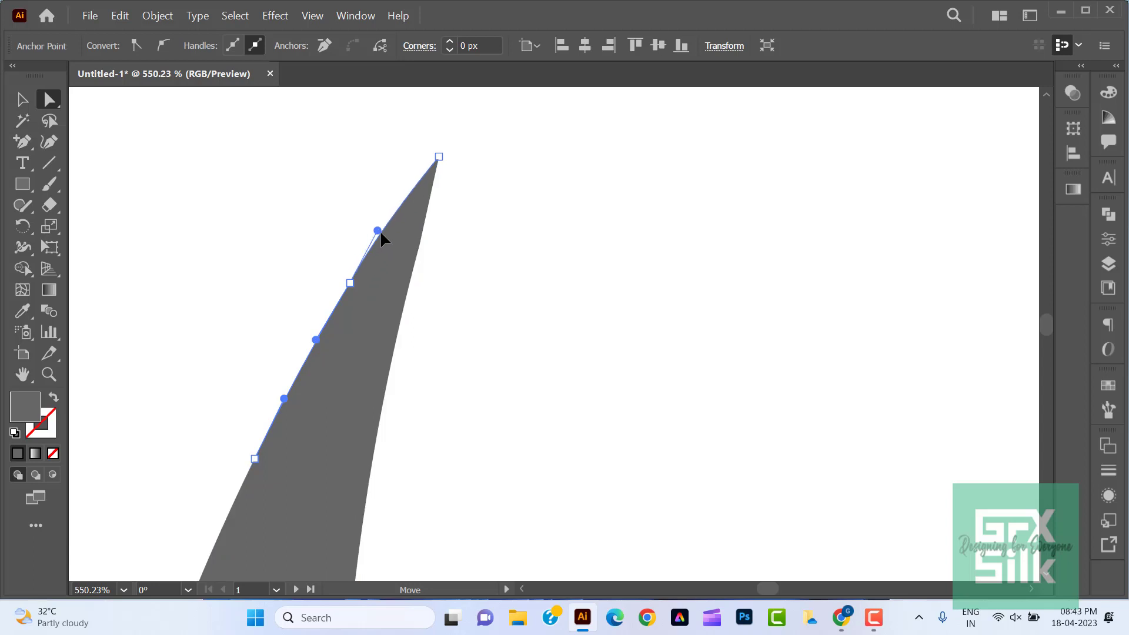
pyautogui.click(327, 231)
# Zoom out to fit the artboard and check the whole bird.
pyautogui.click(49, 374)
pyautogui.keyDown('alt'); pyautogui.click(436, 364); pyautogui.keyUp('alt')
pyautogui.hotkey('ctrl', '-')
pyautogui.hotkey('ctrl', '-')
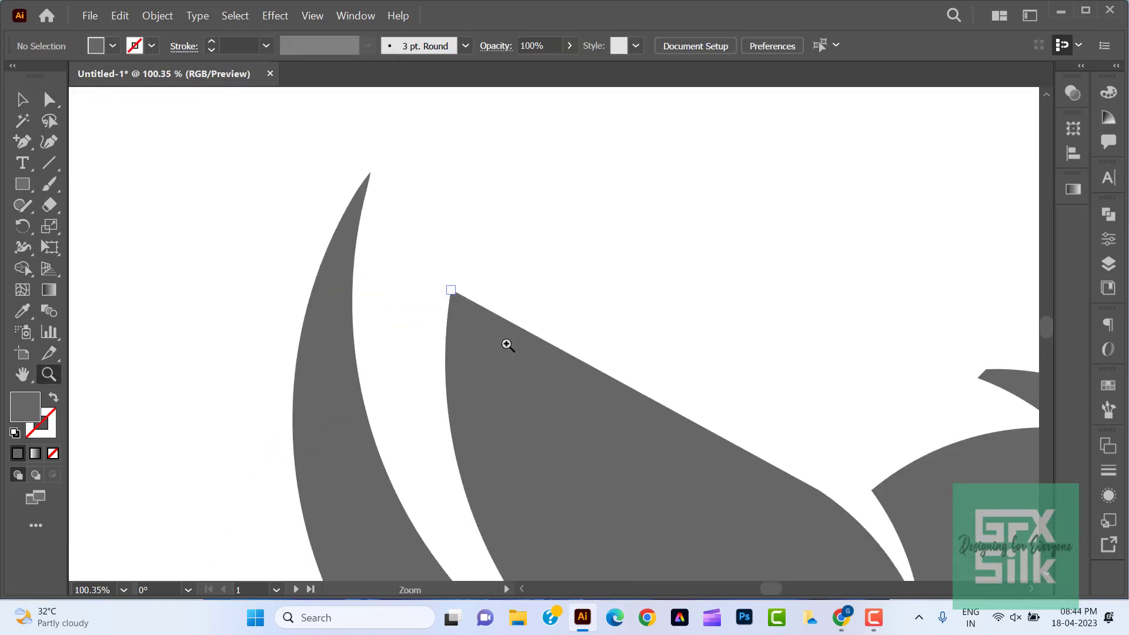
pyautogui.hotkey('ctrl', '0')
pyautogui.press('v')
pyautogui.moveTo(322, 259)
pyautogui.mouseDown()
pyautogui.moveTo(763, 433)
pyautogui.moveTo(517, 318)
pyautogui.mouseUp()
pyautogui.click(764, 433)
# Delete the extra anchor point on the bird's neck curve.
pyautogui.click(49, 374)
pyautogui.press('v')
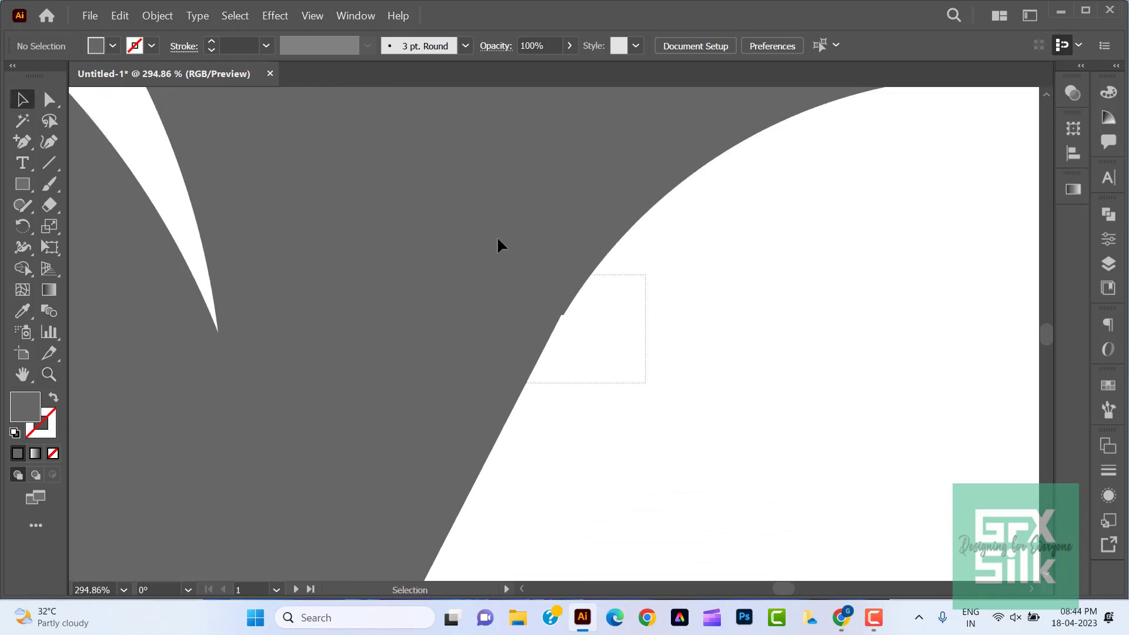
pyautogui.click(499, 244)
pyautogui.press('a')
pyautogui.press('z')
pyautogui.keyDown('alt'); pyautogui.click(500, 356); pyautogui.keyUp('alt')
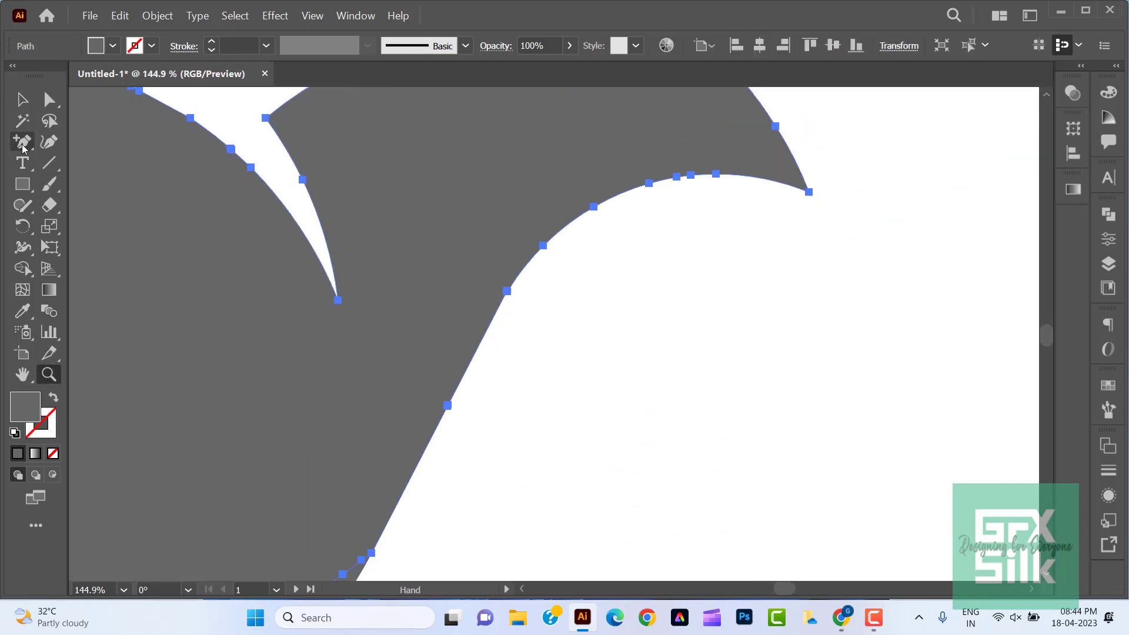
pyautogui.moveTo(22, 141); pyautogui.dragTo(68, 187)
pyautogui.click(504, 299)
# Zoom out to the whole bird and select it.
pyautogui.click(21, 106)
pyautogui.click(492, 354)
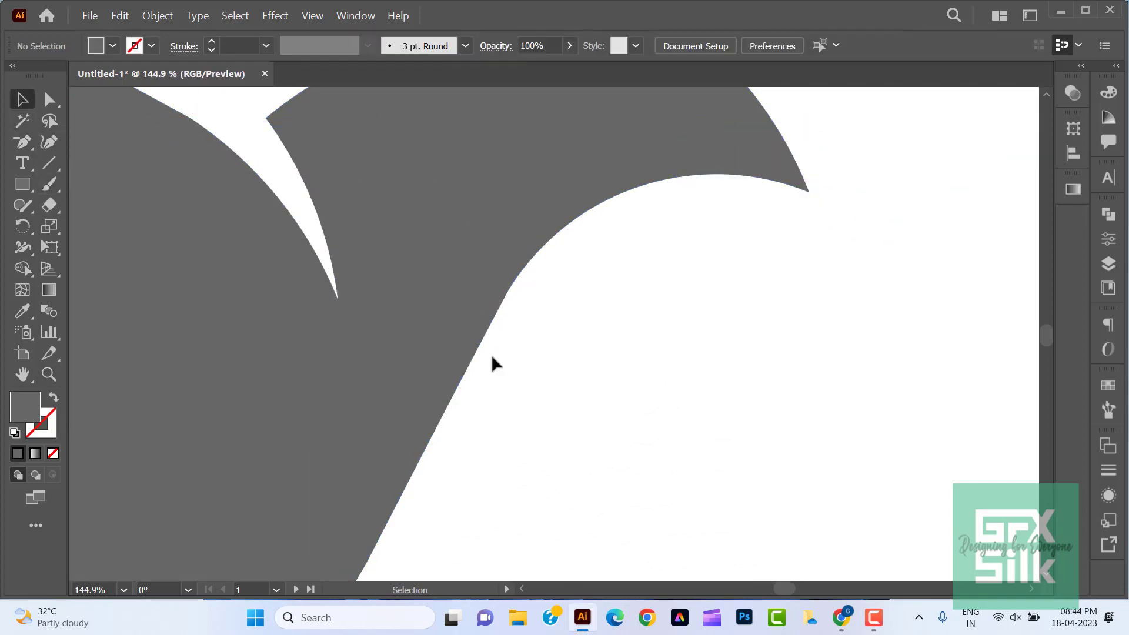
pyautogui.press('z')
pyautogui.scroll(-5, 459, 388)
pyautogui.click(22, 98)
pyautogui.moveTo(180, 202); pyautogui.dragTo(726, 524)
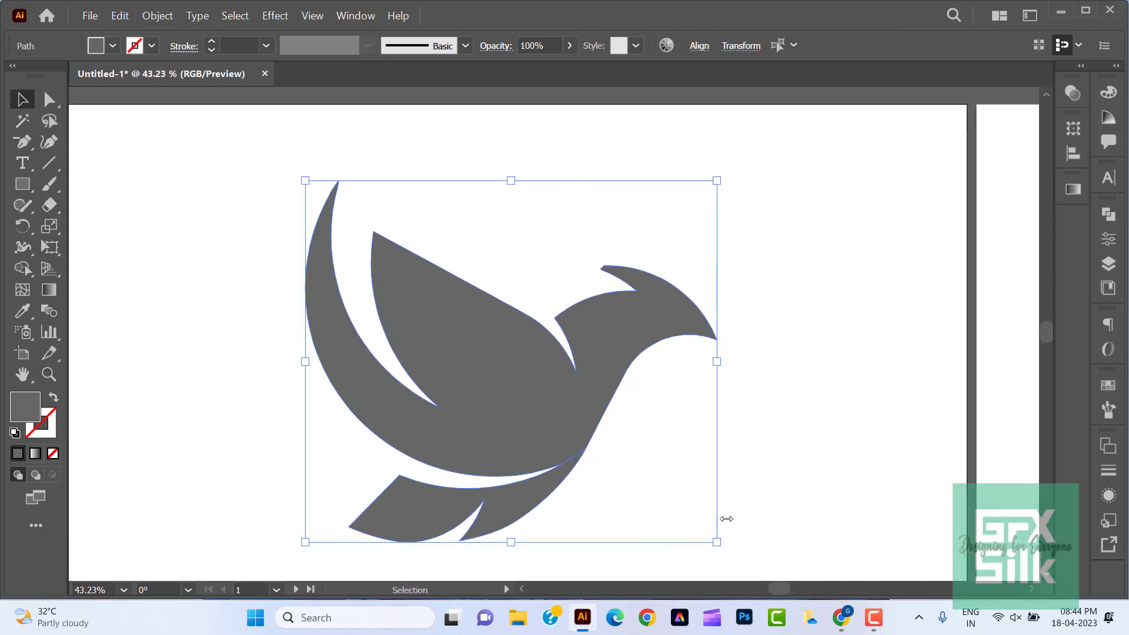
# Fit the artboard to the window using the zoom level list.
pyautogui.click(1105, 209)
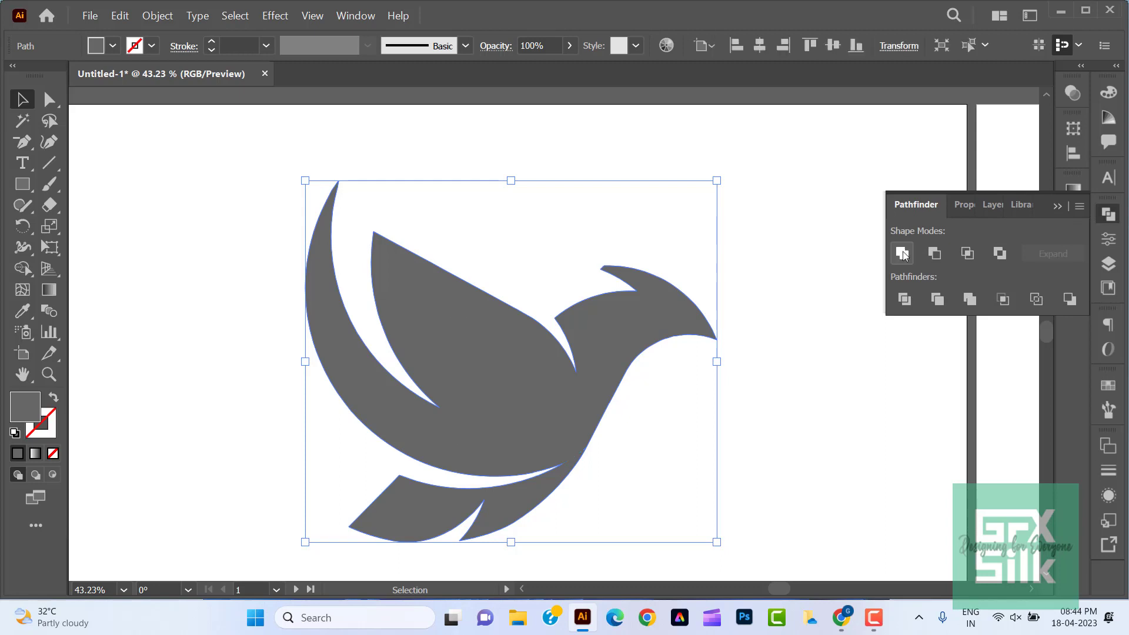
pyautogui.click(1106, 212)
pyautogui.click(853, 389)
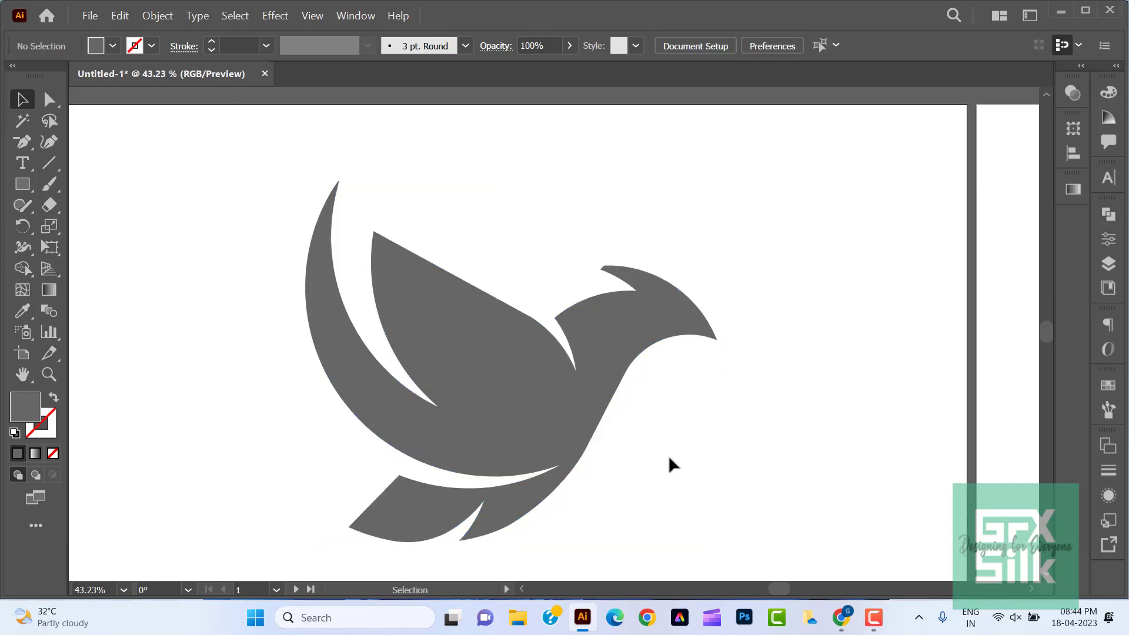
pyautogui.click(123, 590)
pyautogui.scroll(-1, 177, 547)
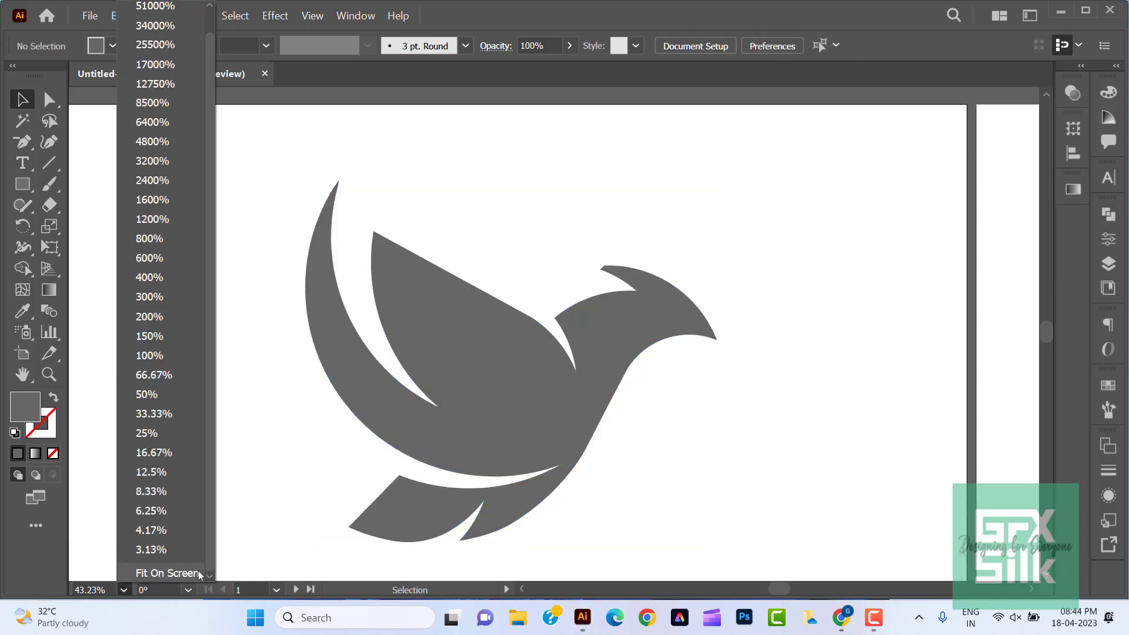
pyautogui.click(165, 577)
# Centre the bird horizontally and vertically on the artboard.
pyautogui.moveTo(328, 189); pyautogui.dragTo(756, 466)
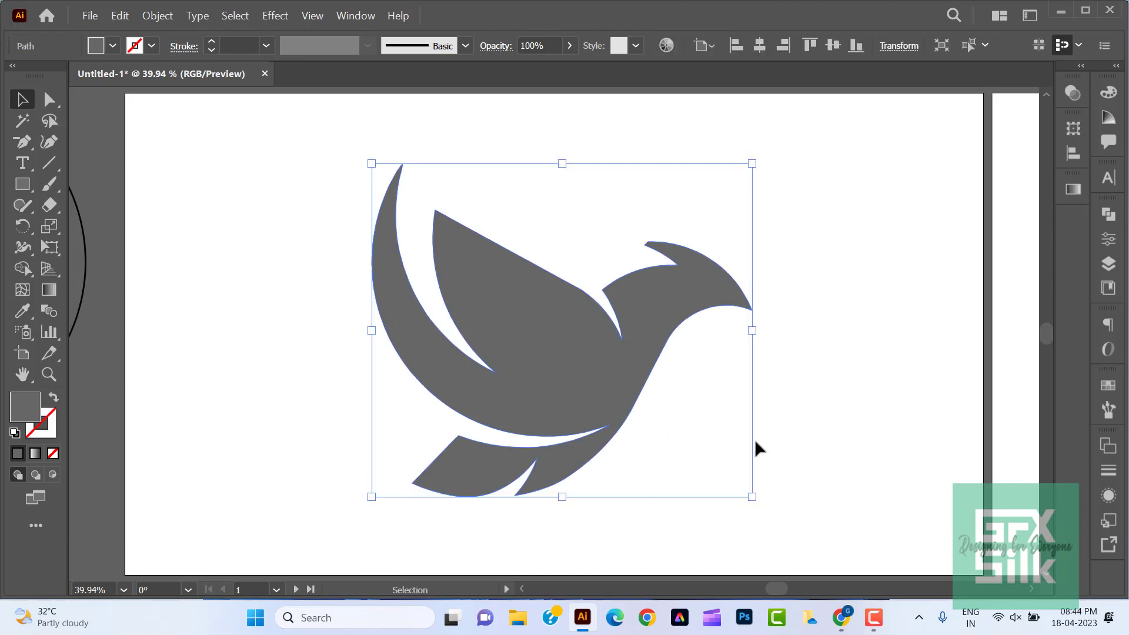
pyautogui.click(759, 45)
pyautogui.click(833, 45)
pyautogui.click(834, 239)
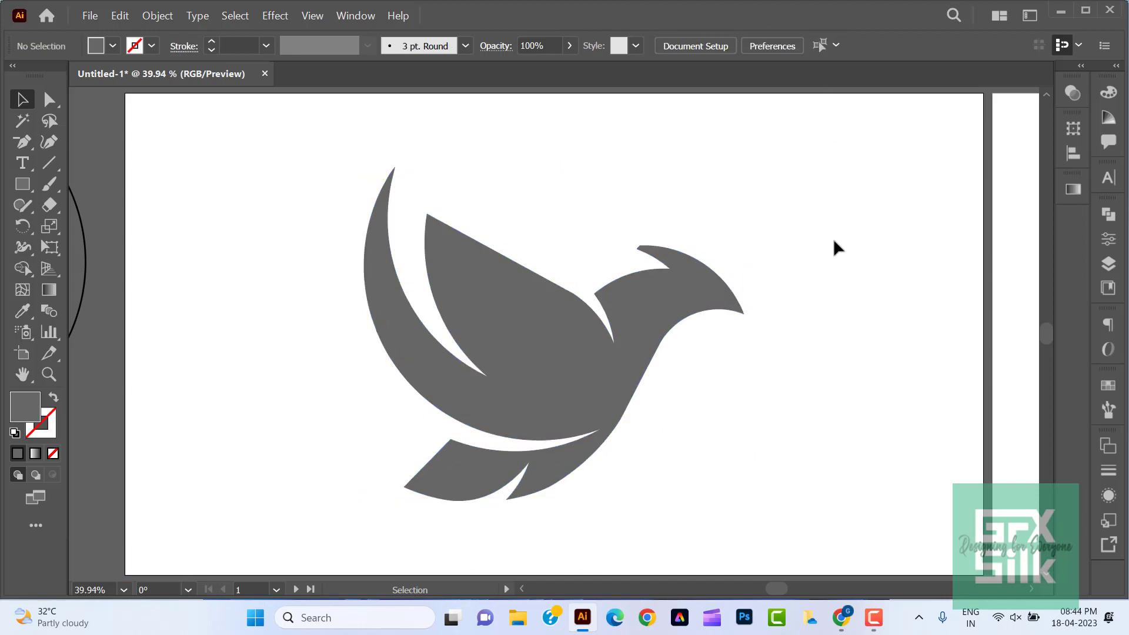
pyautogui.moveTo(22, 184); pyautogui.dragTo(72, 187)
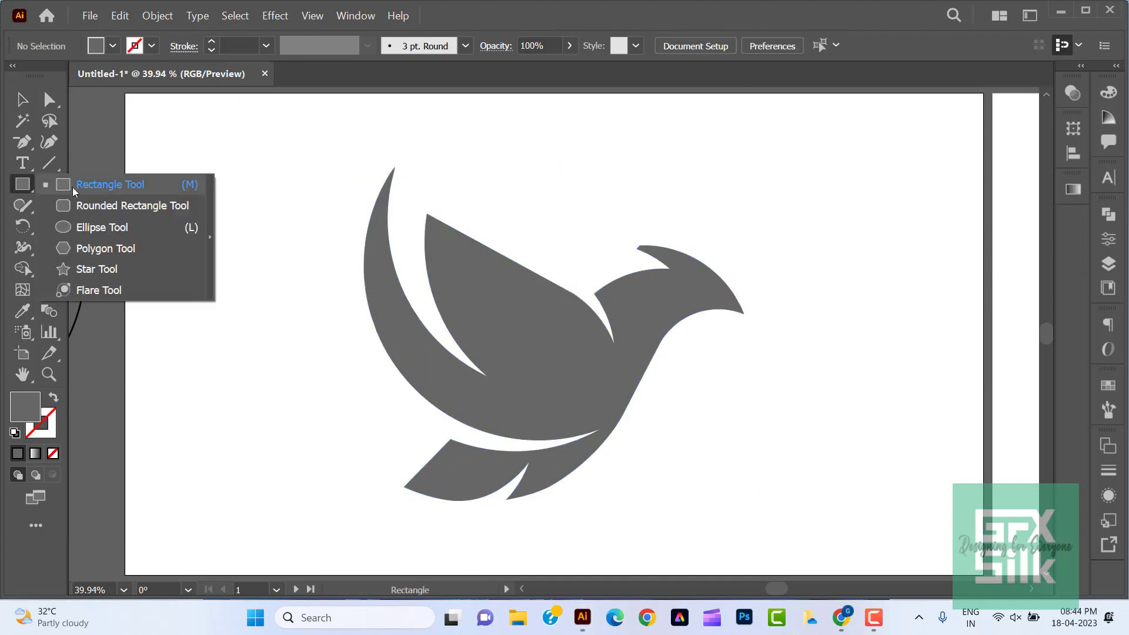
# Draw a small square at the artboard's top-left.
pyautogui.moveTo(186, 134); pyautogui.dragTo(223, 171)
pyautogui.press('v')
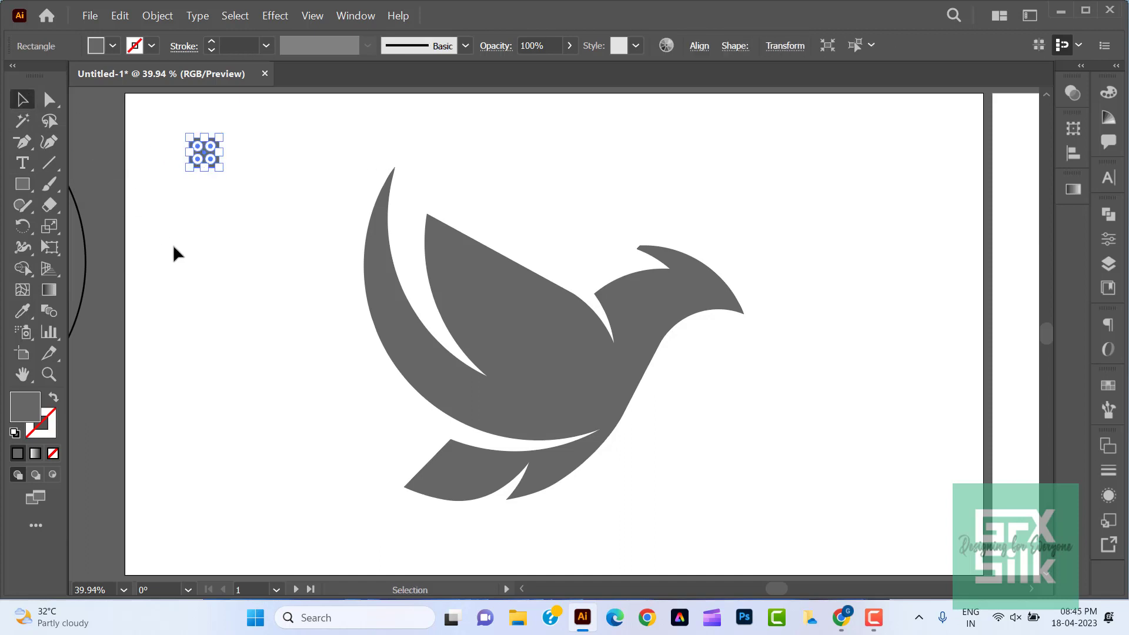
pyautogui.click(174, 247)
pyautogui.click(210, 168)
# Copy the square and drag copies straight down to form a column of three.
pyautogui.click(120, 16)
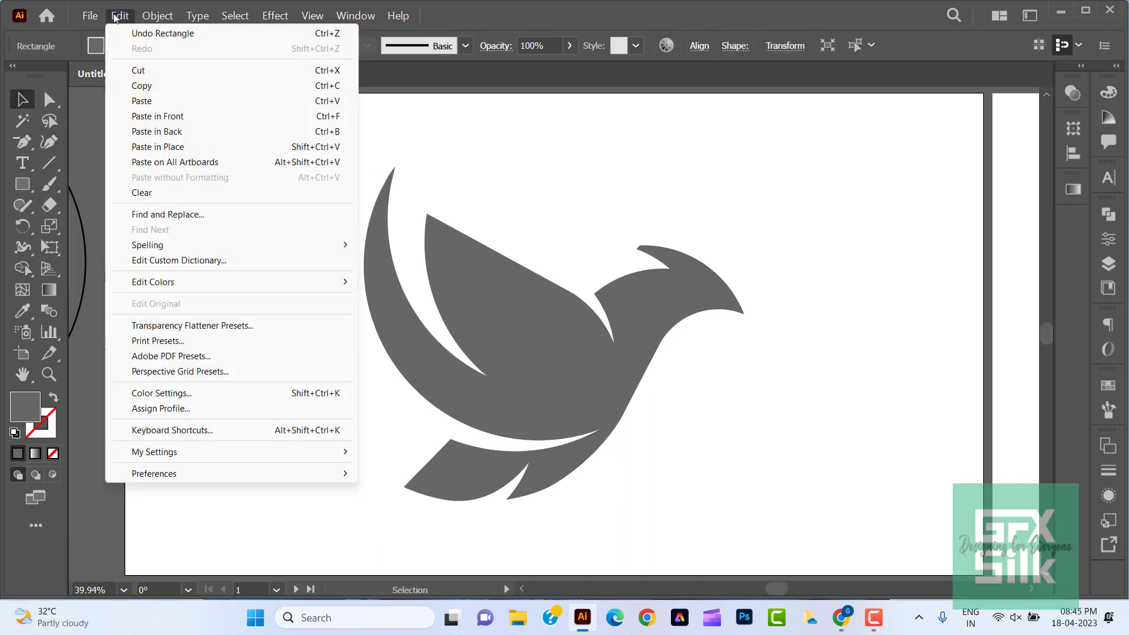
pyautogui.click(141, 86)
pyautogui.click(120, 15)
pyautogui.click(151, 116)
pyautogui.click(120, 15)
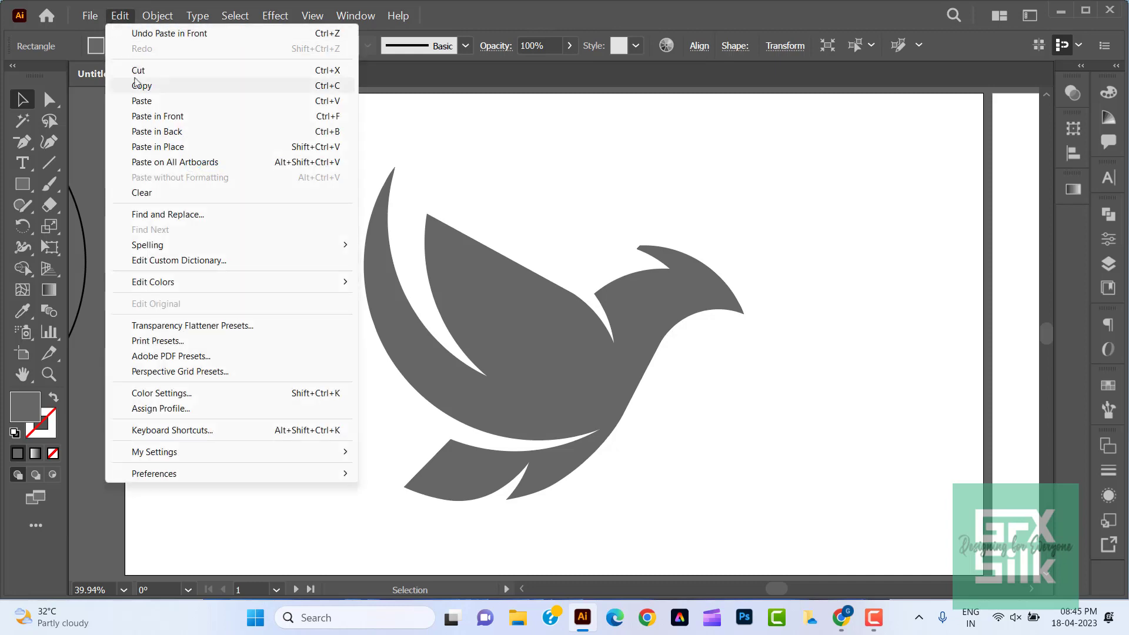
pyautogui.click(137, 85)
pyautogui.moveTo(203, 152); pyautogui.dragTo(204, 259)
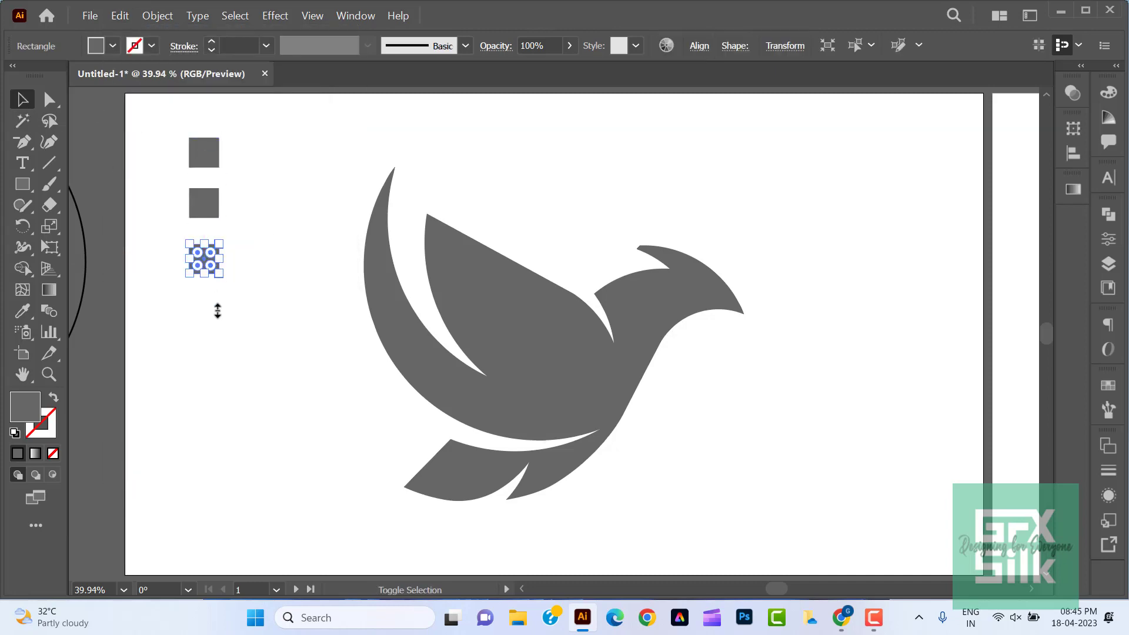
# Distribute the three small squares vertically using the alignment options.
pyautogui.moveTo(217, 310); pyautogui.dragTo(200, 136)
pyautogui.click(698, 47)
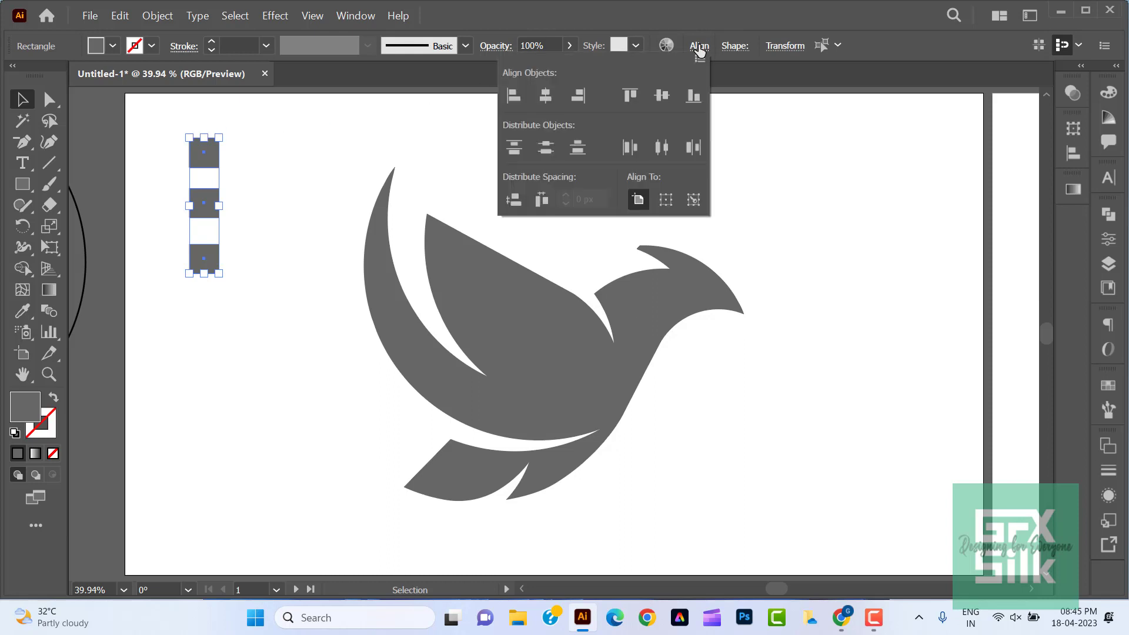
pyautogui.click(546, 149)
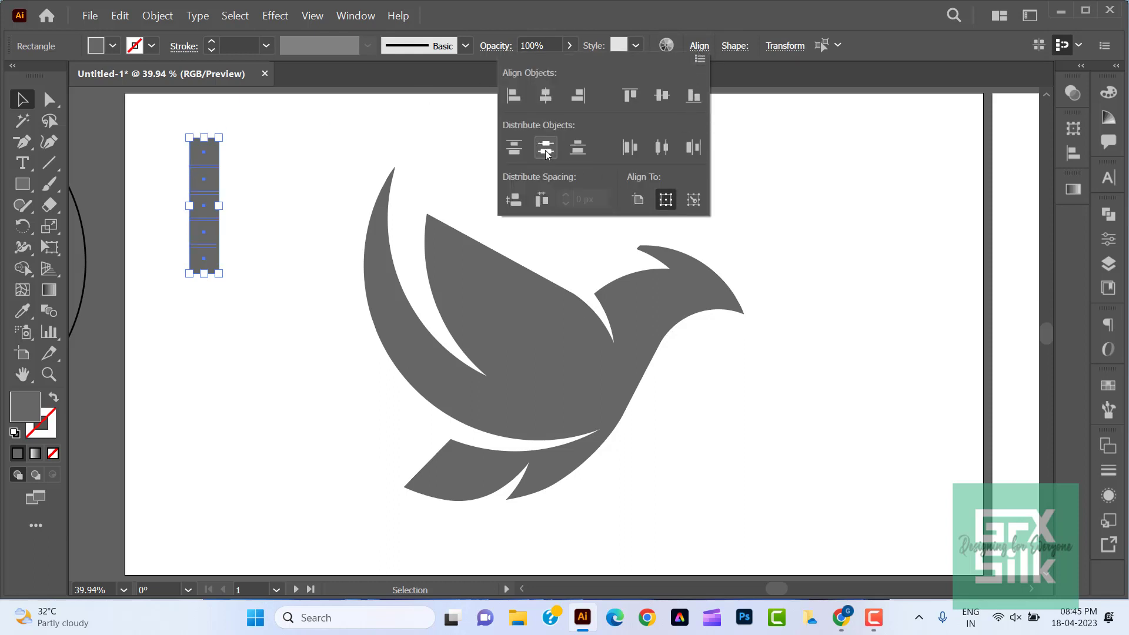
pyautogui.press('Escape')
pyautogui.click(306, 222)
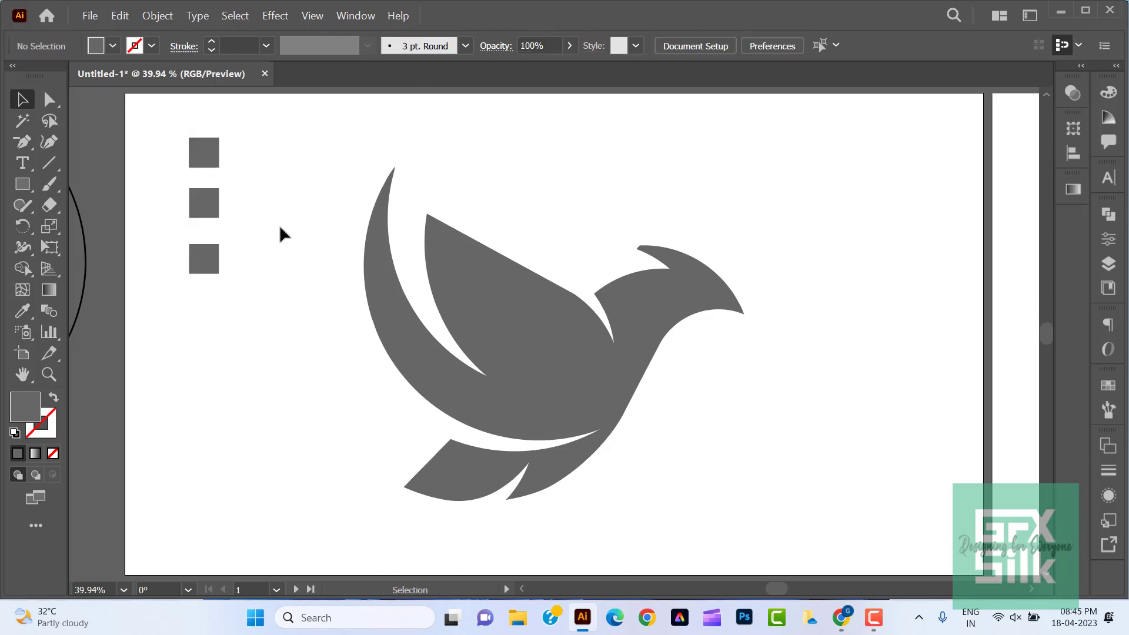
# Undo a second distribution and nudge the middle square evenly between the others.
pyautogui.click(209, 215)
pyautogui.moveTo(219, 230); pyautogui.dragTo(200, 133)
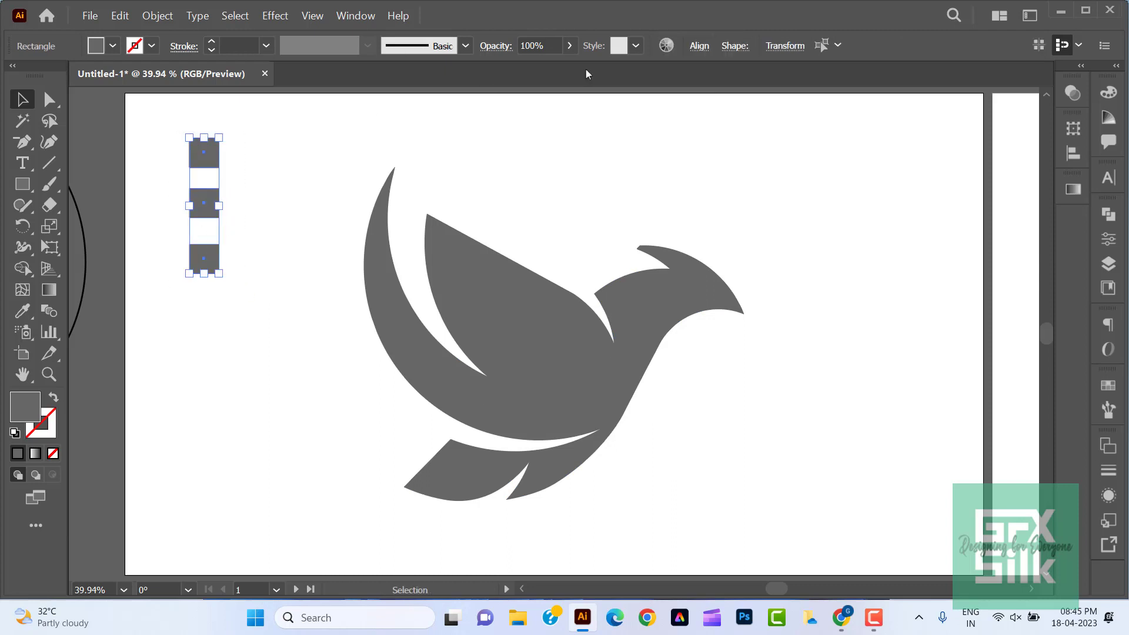
pyautogui.click(699, 46)
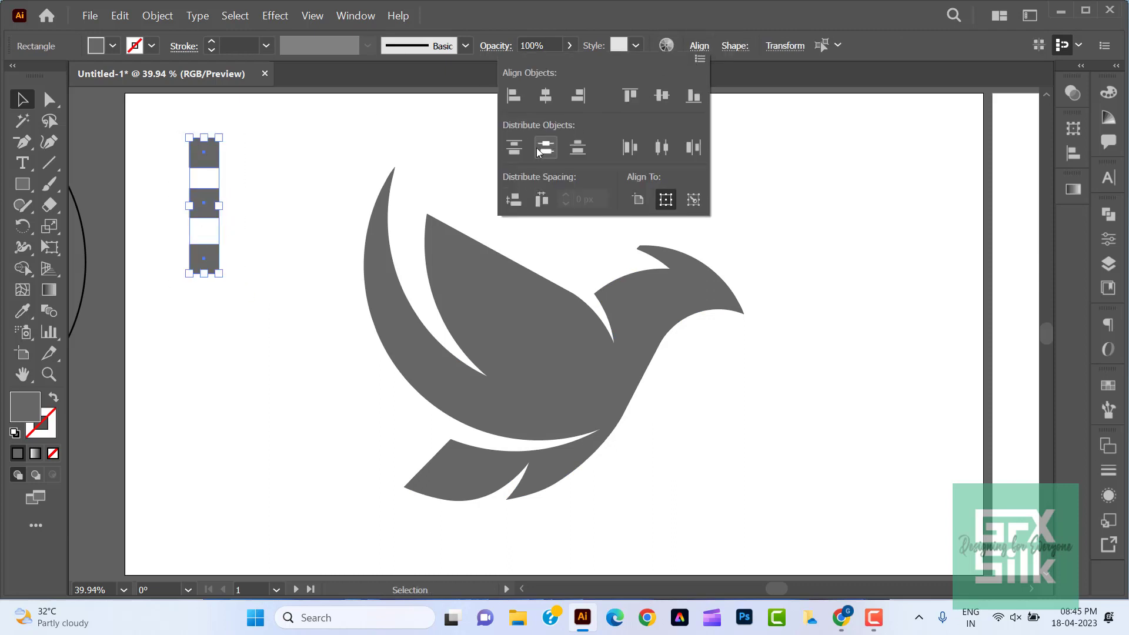
pyautogui.click(578, 147)
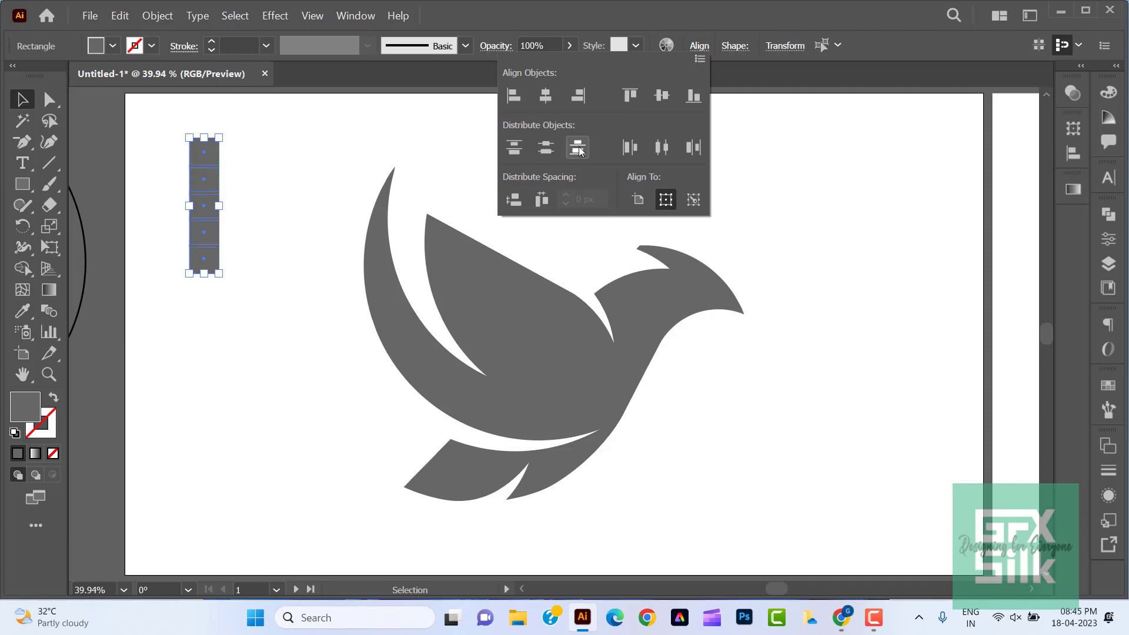
pyautogui.hotkey('ctrl', 'z')
pyautogui.click(305, 177)
pyautogui.moveTo(212, 214); pyautogui.dragTo(212, 217)
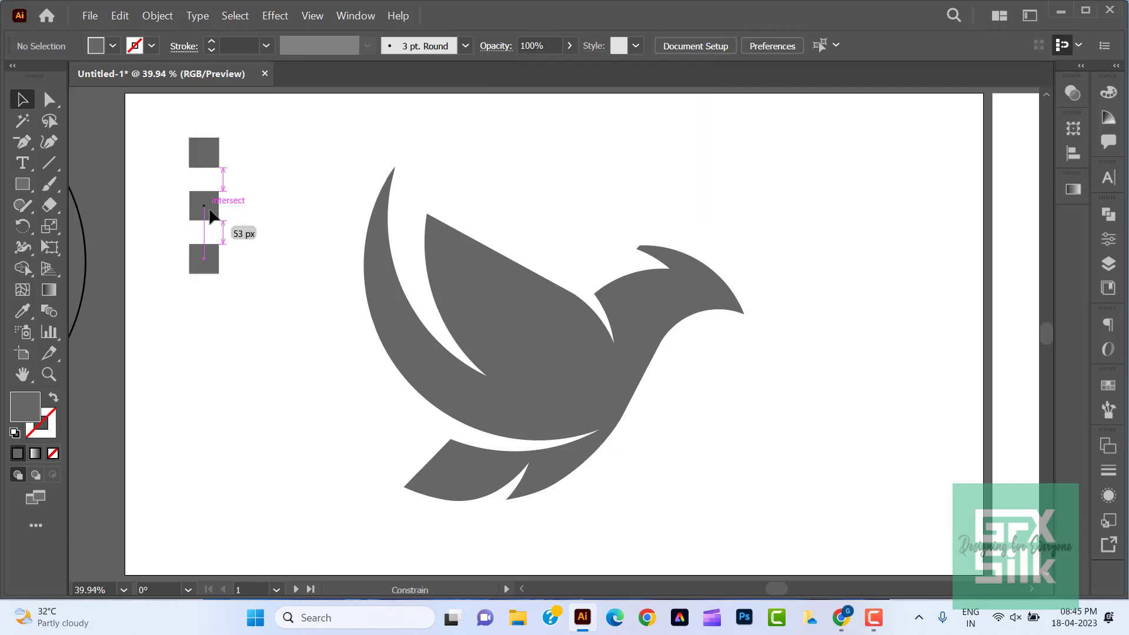
pyautogui.click(259, 249)
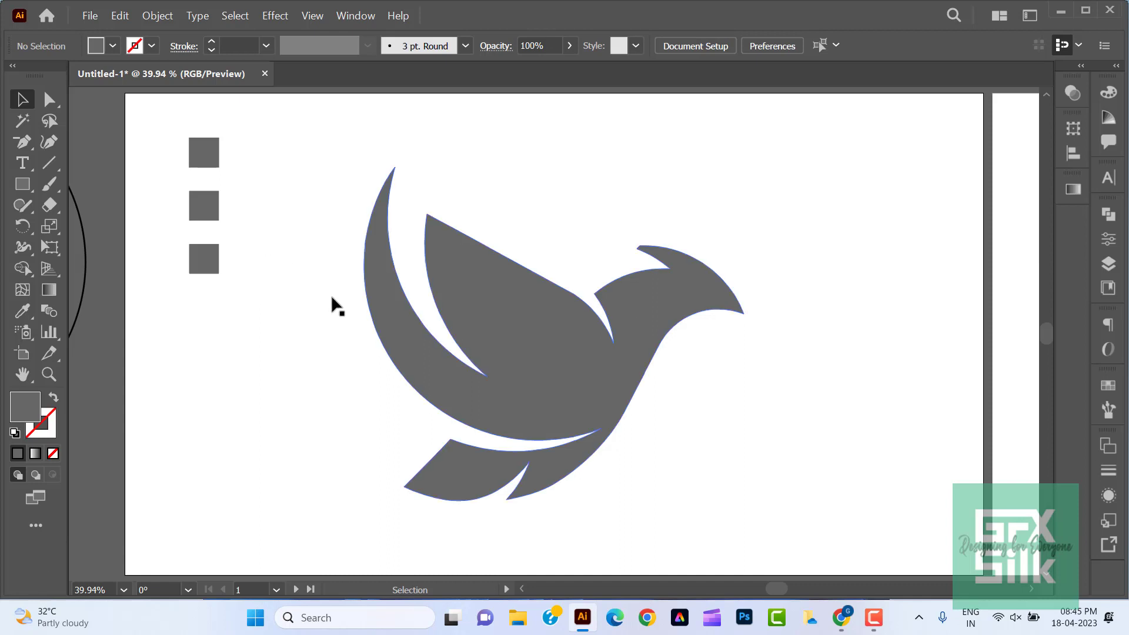
pyautogui.click(198, 162)
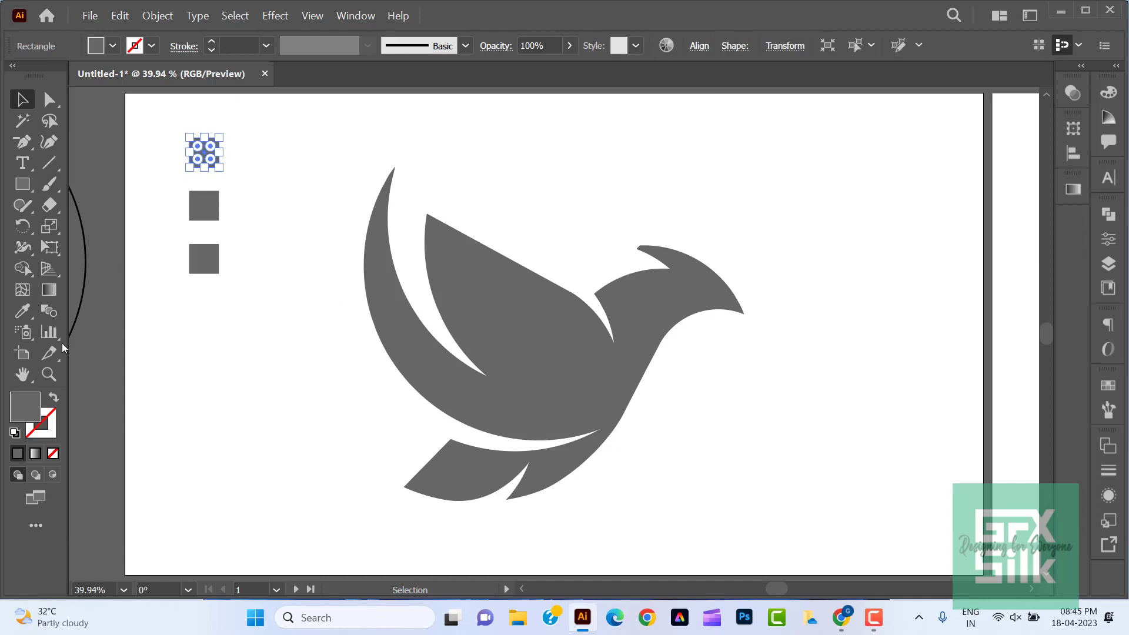
# Fill the top square with deep purple #220B83 and copy its hex value.
pyautogui.doubleClick(24, 406)
pyautogui.write('220B83')
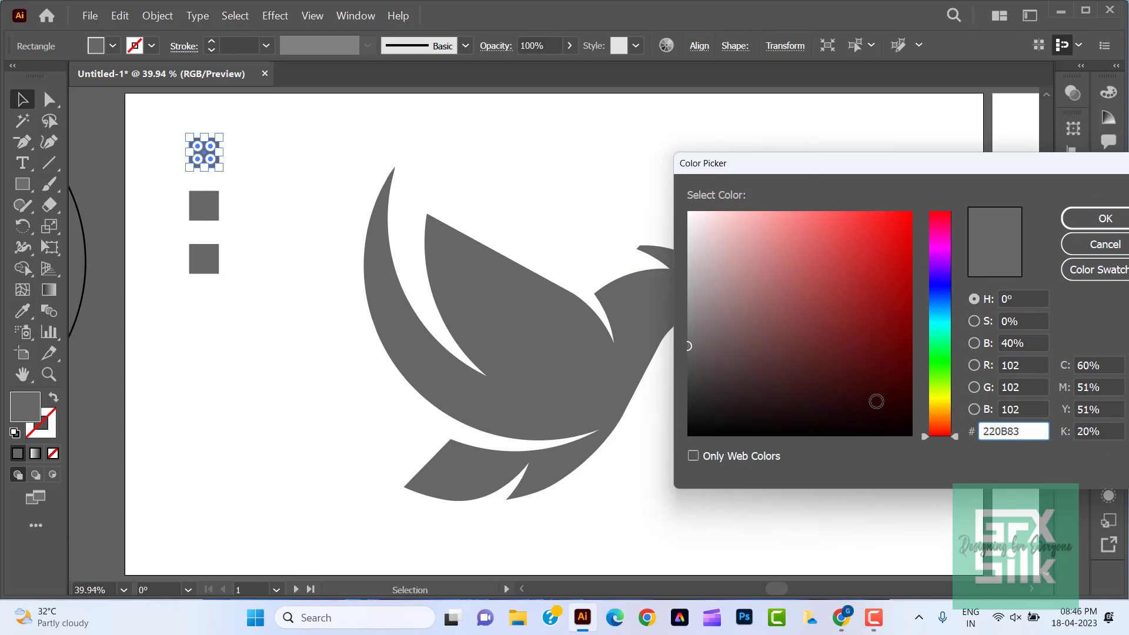
pyautogui.doubleClick(1015, 431)
pyautogui.rightClick(1000, 431)
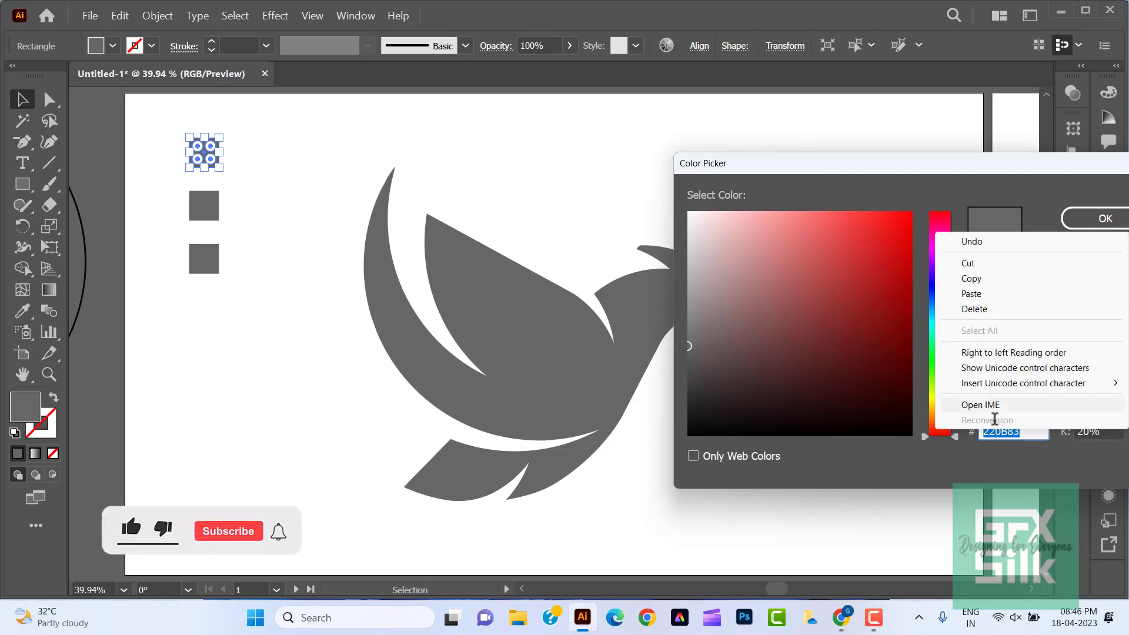
pyautogui.click(985, 279)
pyautogui.click(1100, 221)
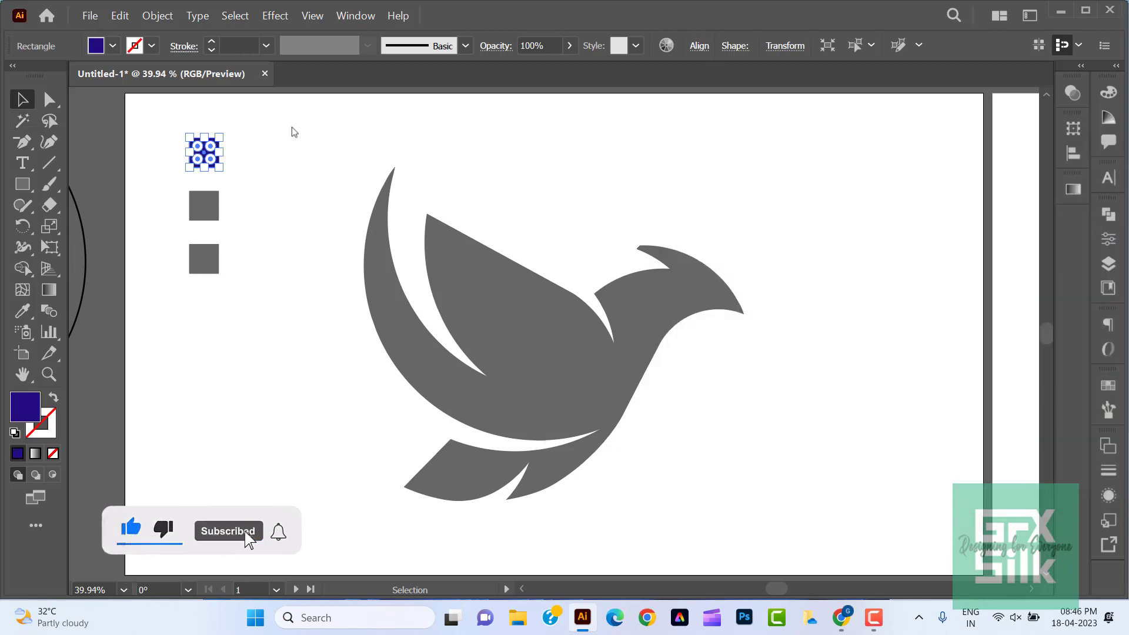
# Paste 220B83 as a text label beside the top square and prefix it with #.
pyautogui.click(256, 149)
pyautogui.hotkey('ctrl', 'v')
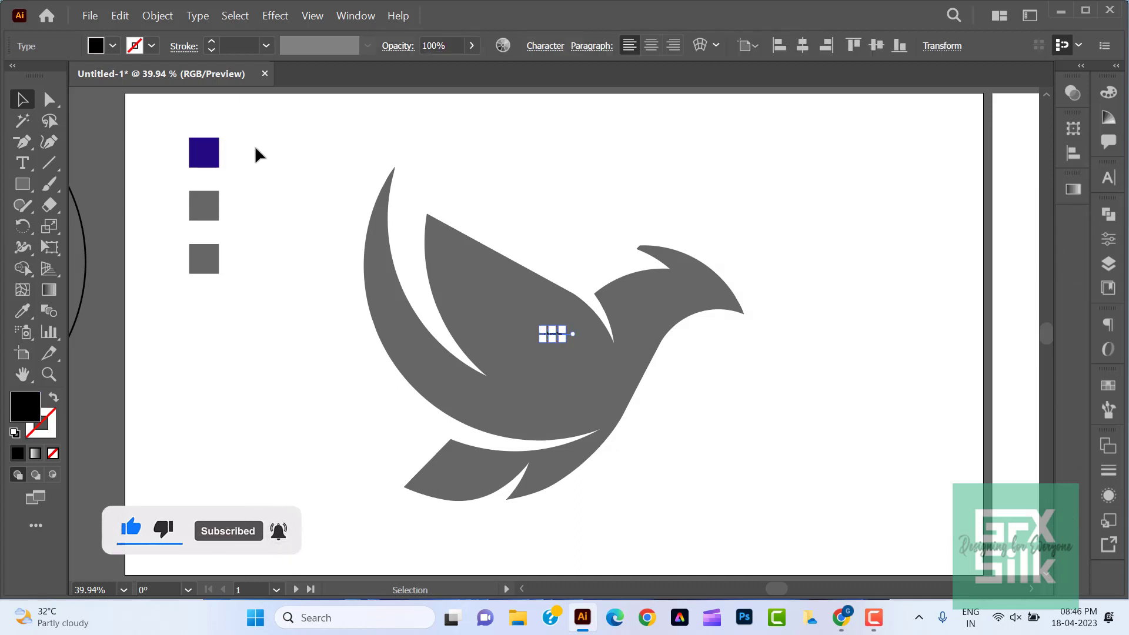
pyautogui.moveTo(572, 337)
pyautogui.mouseDown()
pyautogui.moveTo(596, 350)
pyautogui.moveTo(288, 161)
pyautogui.mouseUp()
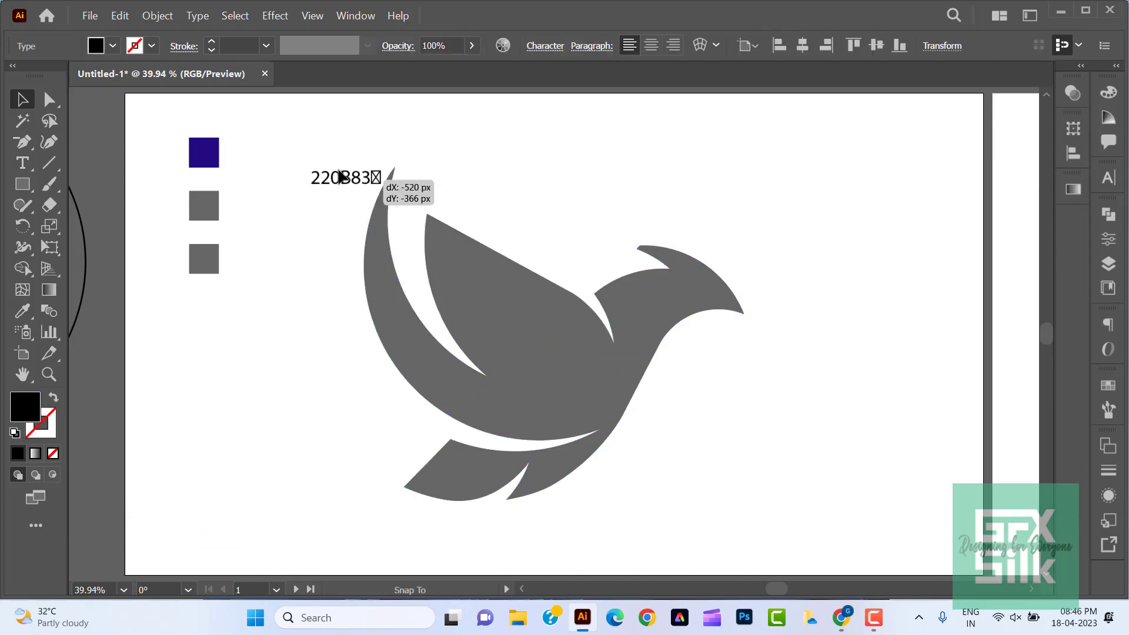
pyautogui.press('t')
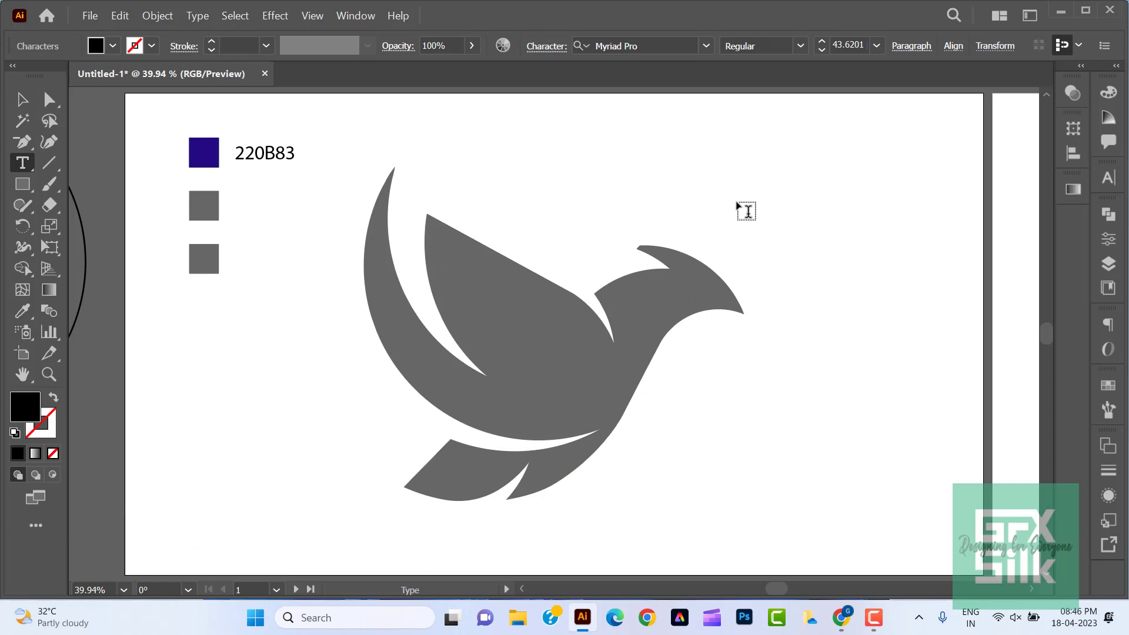
pyautogui.write('#')
pyautogui.click(22, 102)
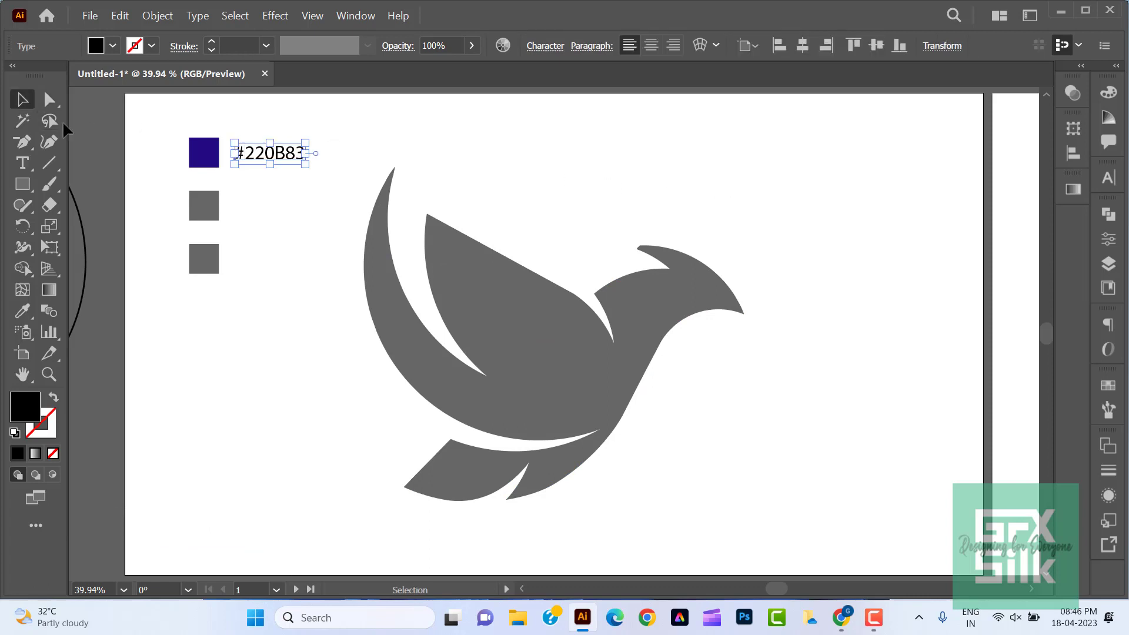
# Duplicate the #220B83 label down beside the second grey swatch.
pyautogui.click(180, 158)
pyautogui.click(274, 157)
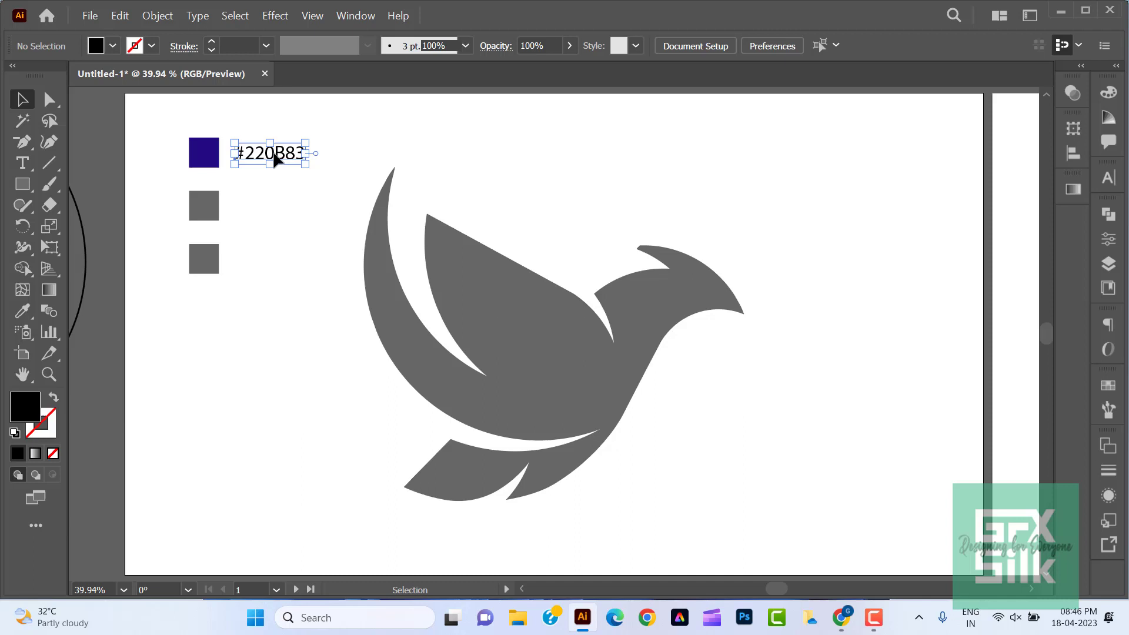
pyautogui.click(290, 214)
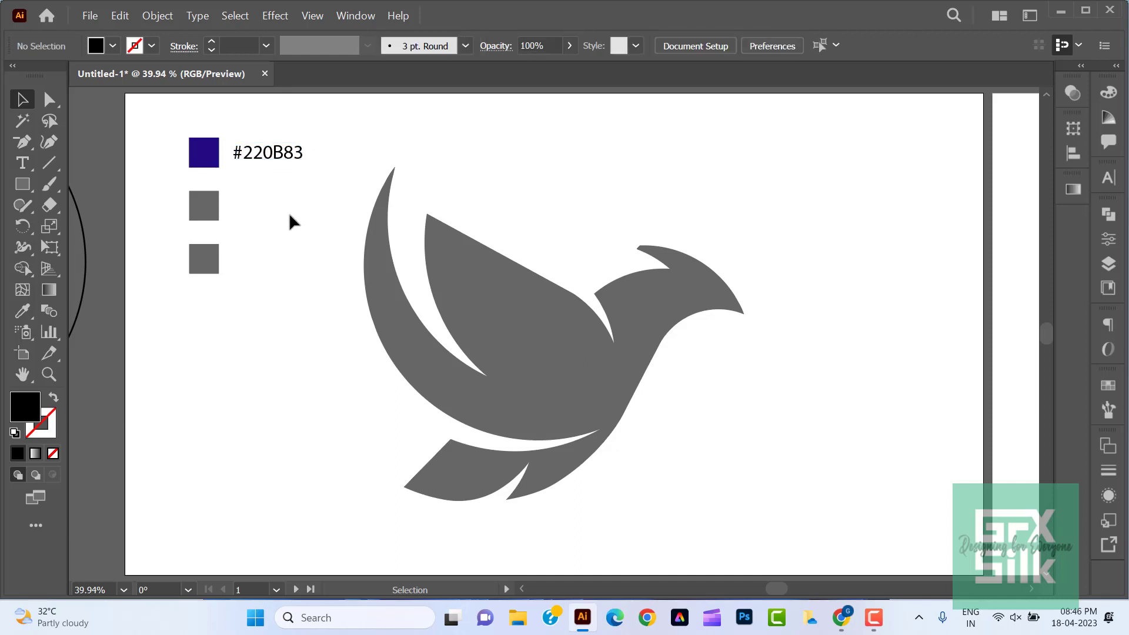
pyautogui.moveTo(288, 158); pyautogui.dragTo(281, 210)
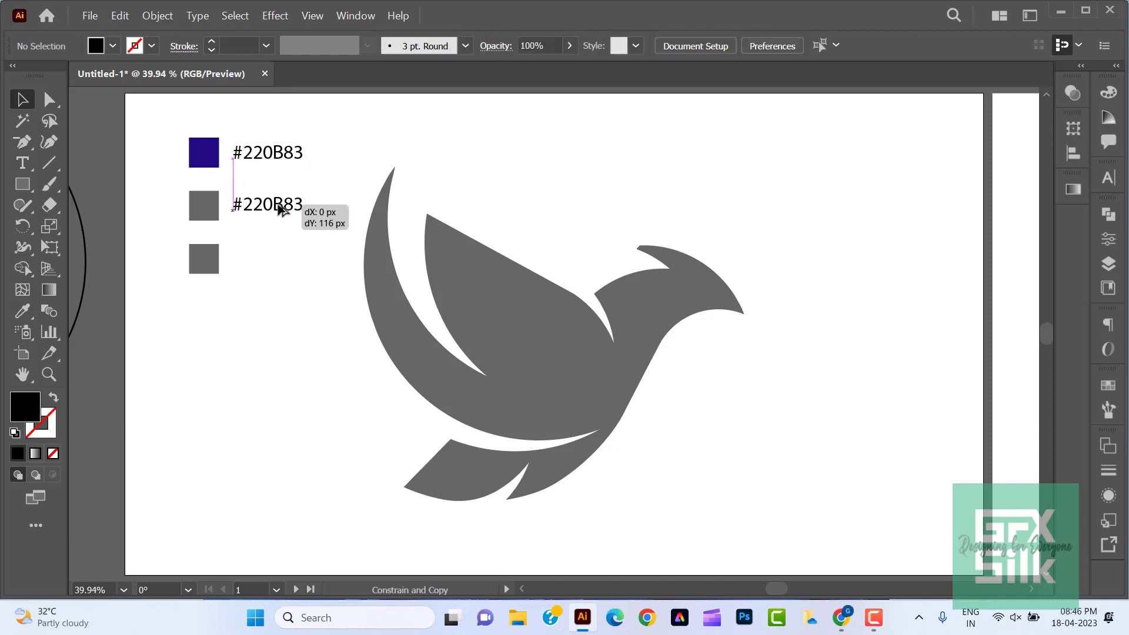
pyautogui.click(200, 218)
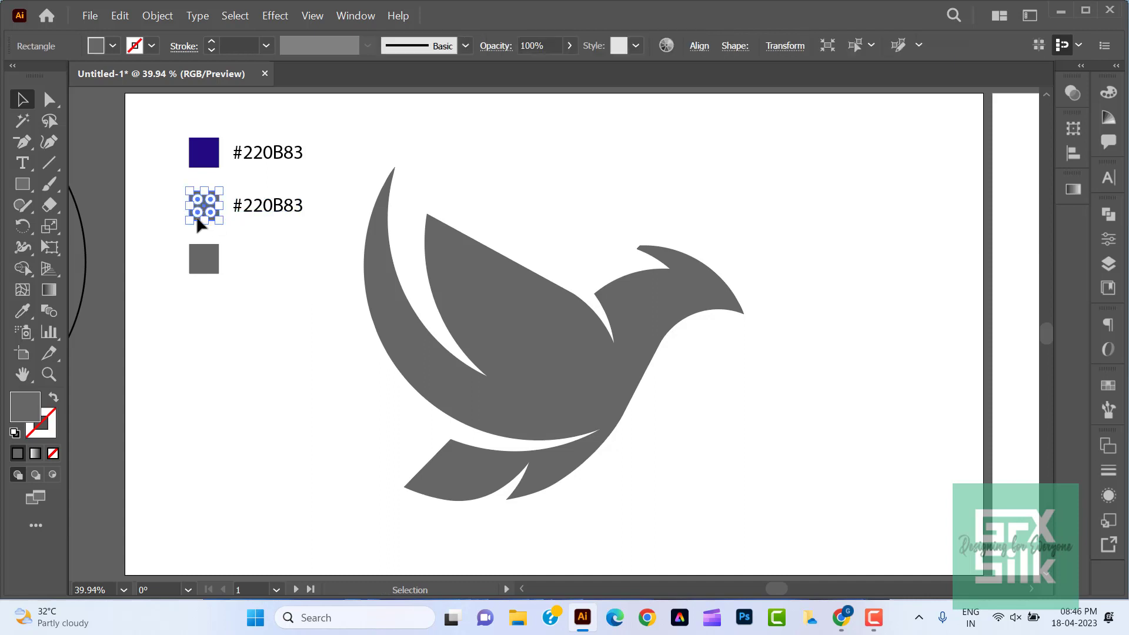
# Fill the second swatch with blue #1C2CBB and copy the hex value.
pyautogui.doubleClick(31, 413)
pyautogui.write('1')
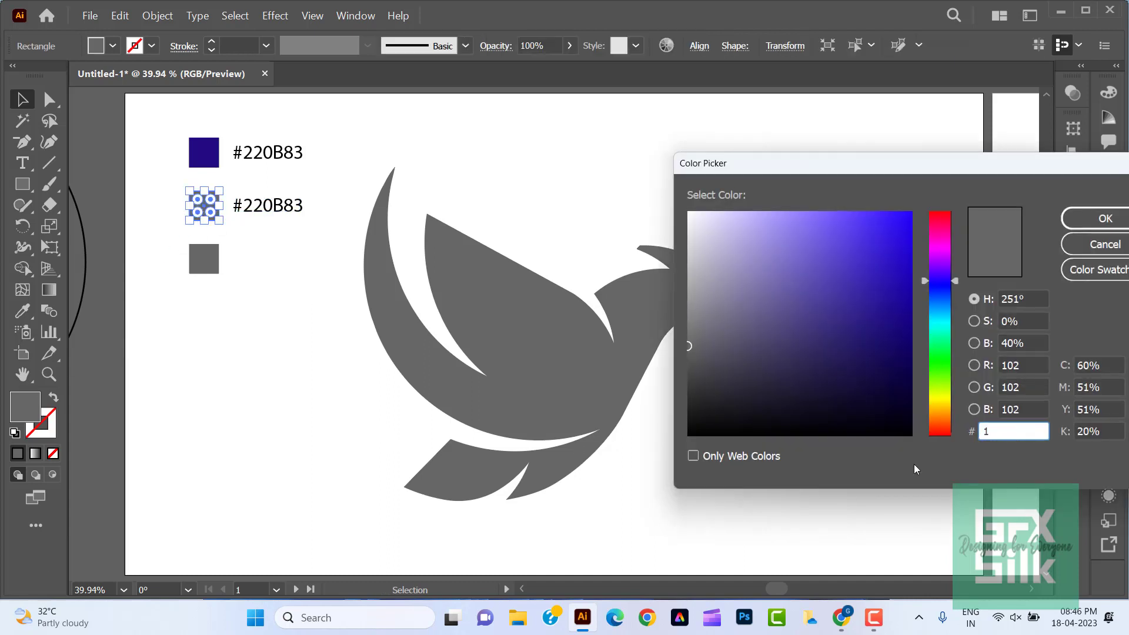
pyautogui.write('C')
pyautogui.write('2CBB')
pyautogui.moveTo(1026, 431); pyautogui.dragTo(992, 434)
pyautogui.rightClick(992, 434)
pyautogui.click(1000, 282)
pyautogui.click(1094, 221)
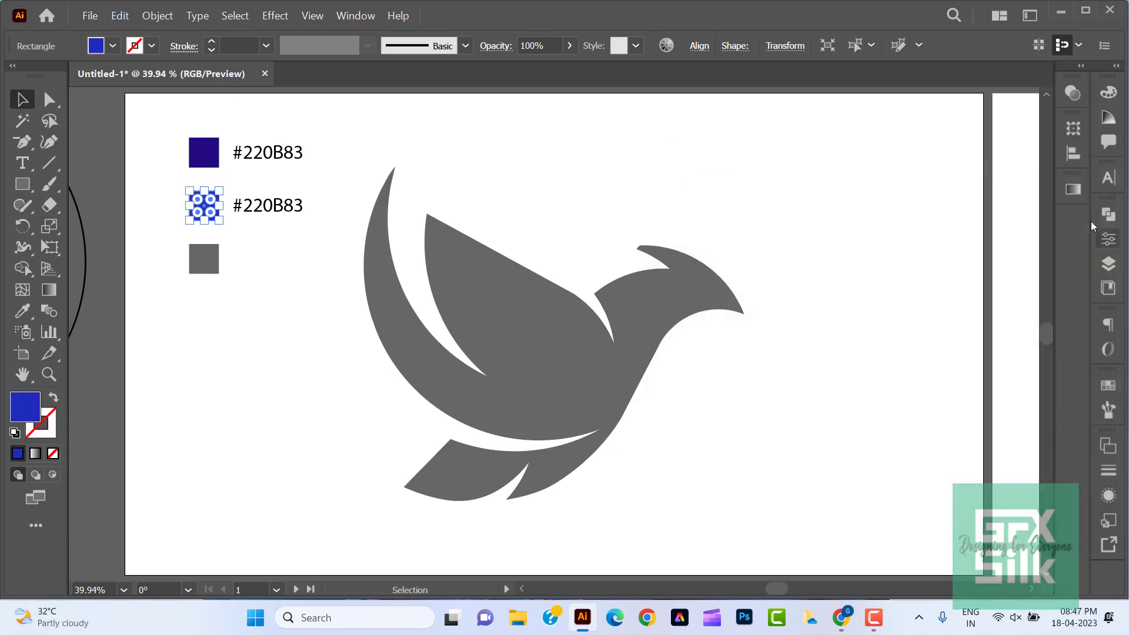
# Replace the second label's hex digits with the pasted 1C2CBB.
pyautogui.doubleClick(284, 206)
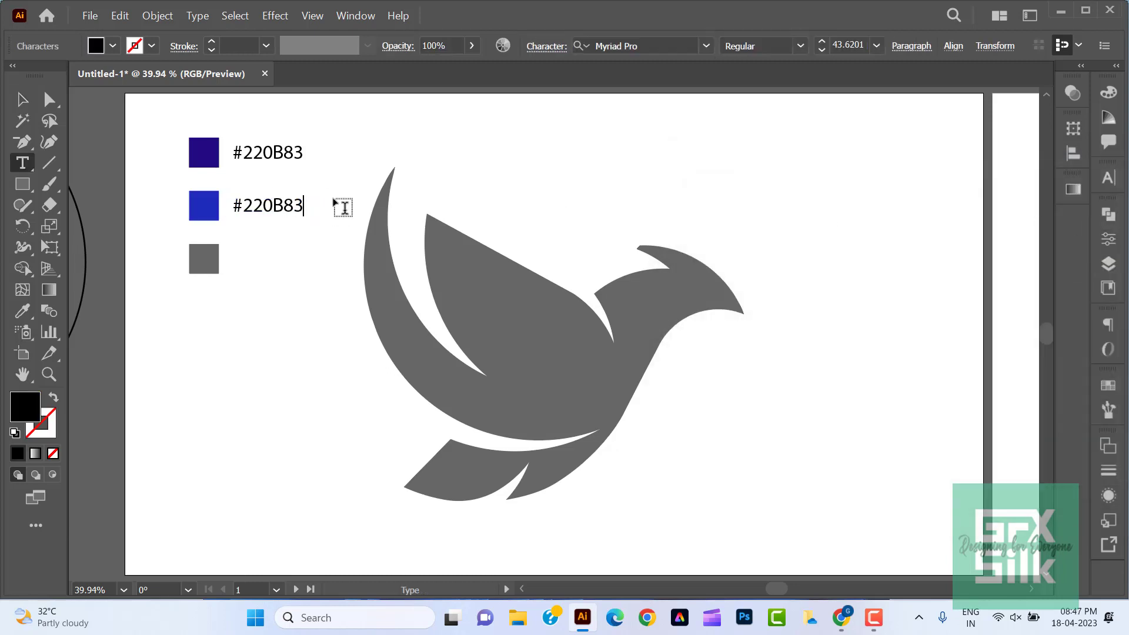
pyautogui.hotkey('shift', 'Left')
pyautogui.hotkey('shift', 'Left')
pyautogui.hotkey('shift', 'Left')
pyautogui.hotkey('shift', 'Left')
pyautogui.hotkey('shift', 'Left')
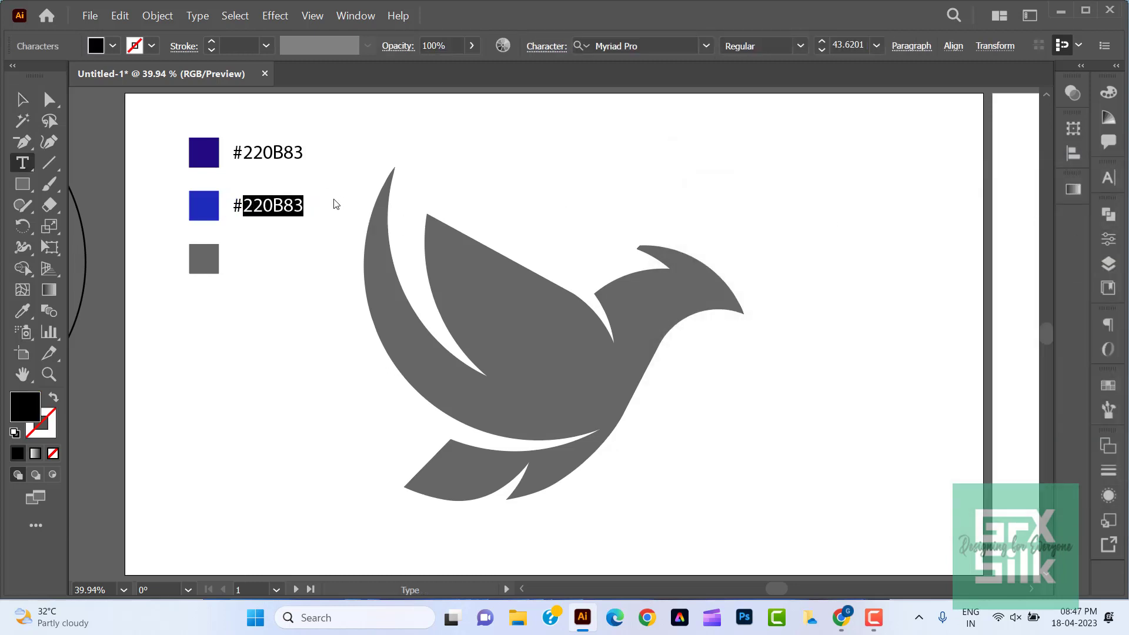
pyautogui.click(120, 15)
pyautogui.click(142, 101)
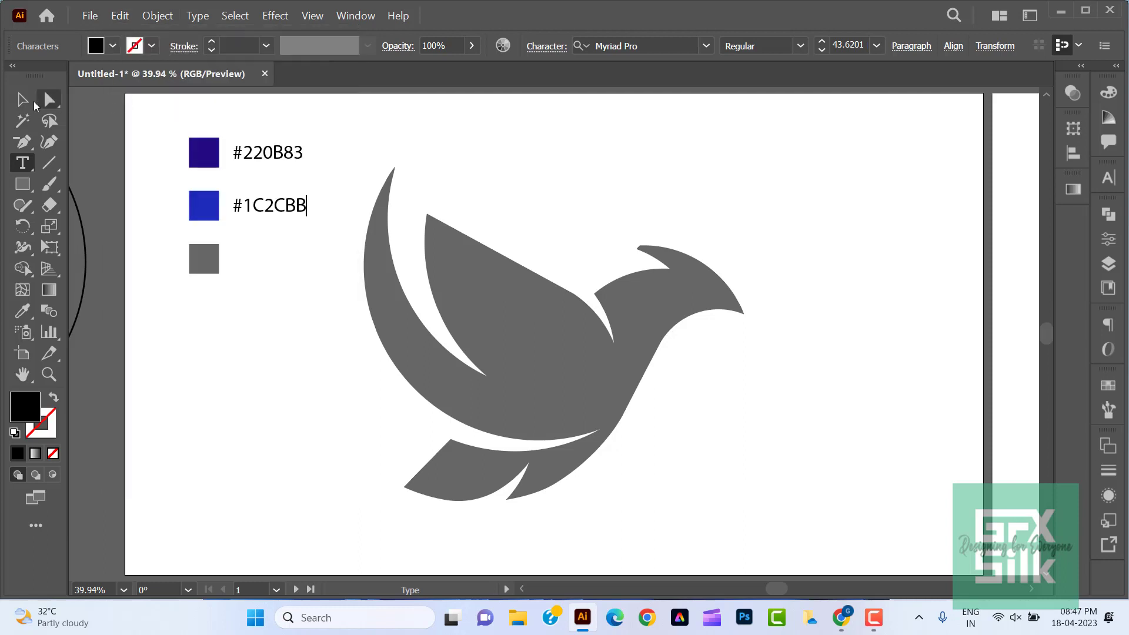
pyautogui.click(30, 101)
pyautogui.click(176, 245)
pyautogui.click(203, 268)
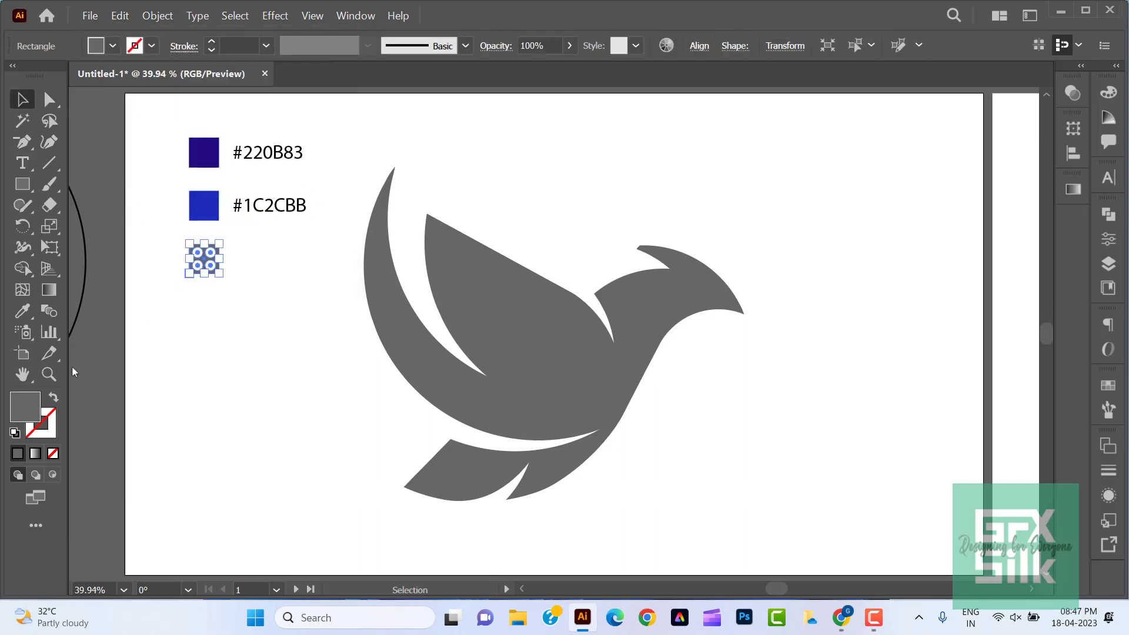
# Fill the third swatch with bright blue #1555FF and copy the hex value.
pyautogui.doubleClick(25, 404)
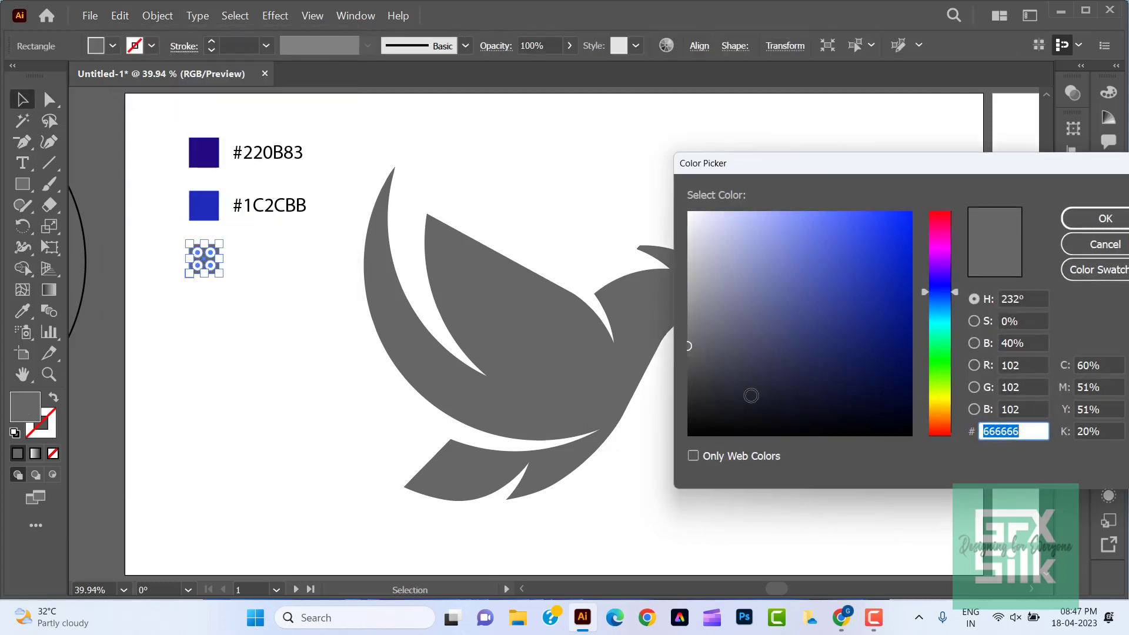
pyautogui.write('1555FF')
pyautogui.rightClick(1007, 431)
pyautogui.click(993, 282)
pyautogui.click(1085, 219)
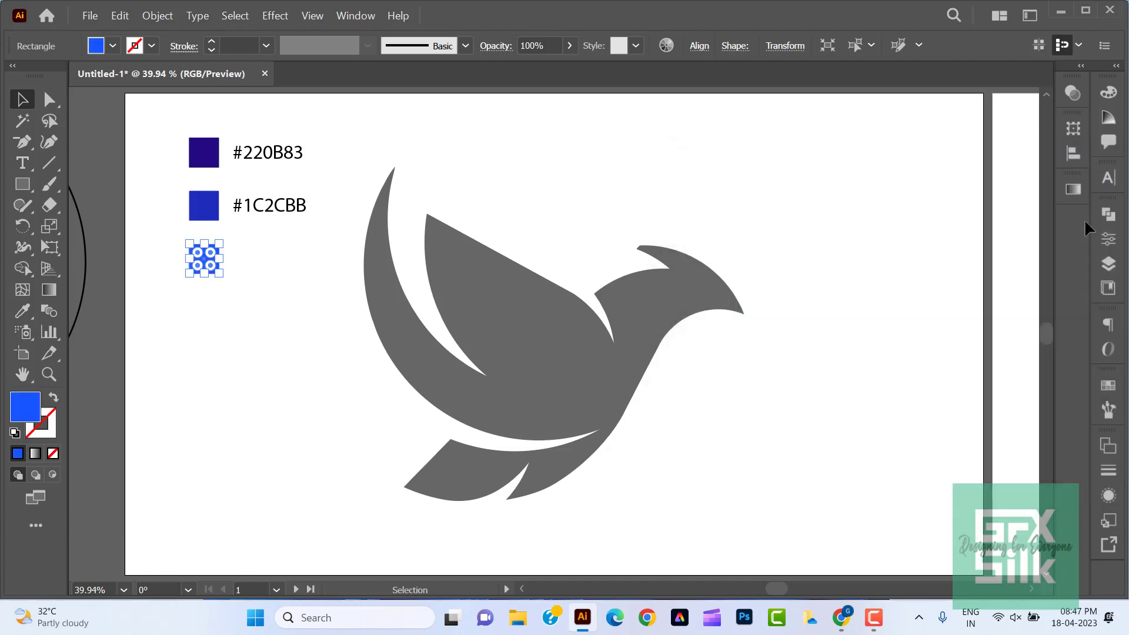
pyautogui.click(258, 322)
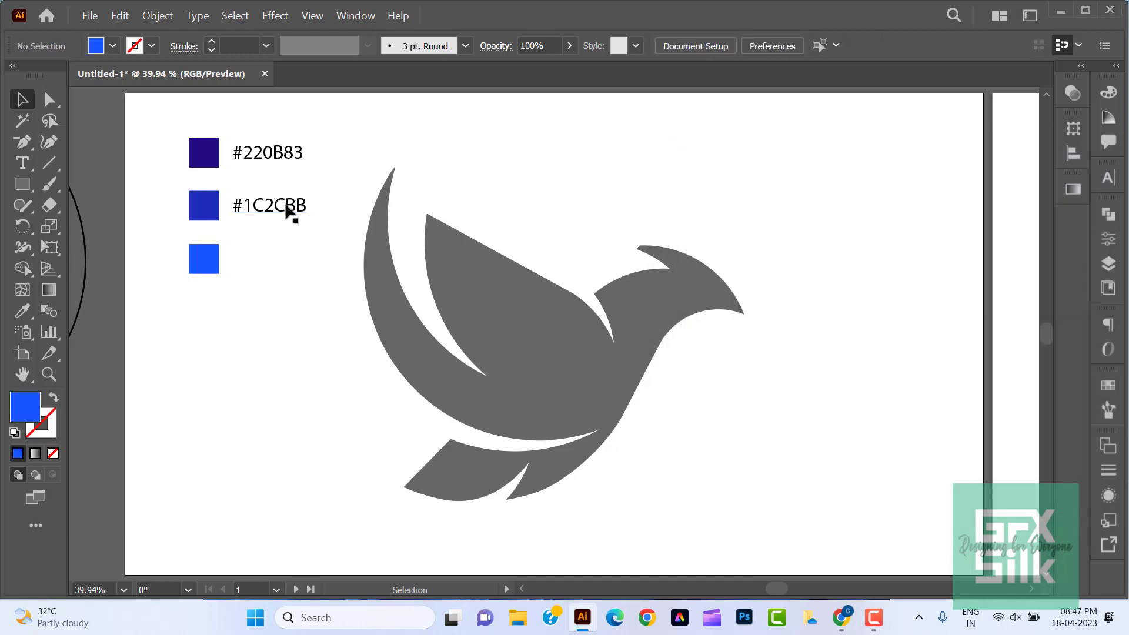
# Duplicate the label beside the third swatch and change it to #1555FF.
pyautogui.moveTo(286, 212); pyautogui.dragTo(285, 261)
pyautogui.doubleClick(276, 262)
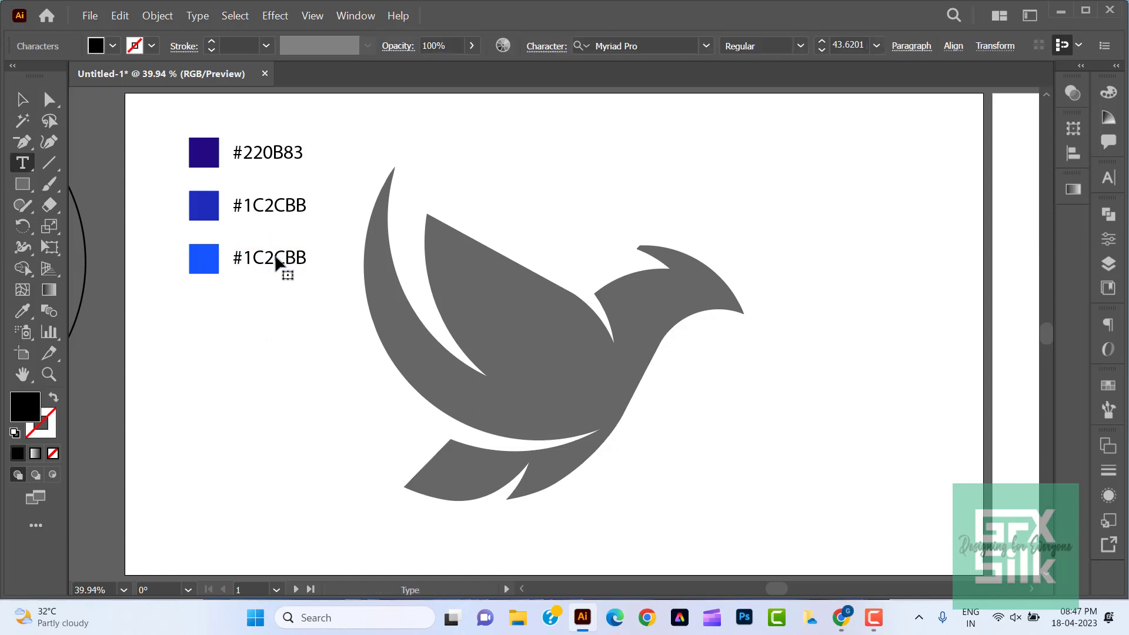
pyautogui.hotkey('ctrl', 'a')
pyautogui.hotkey('ctrl', 'v')
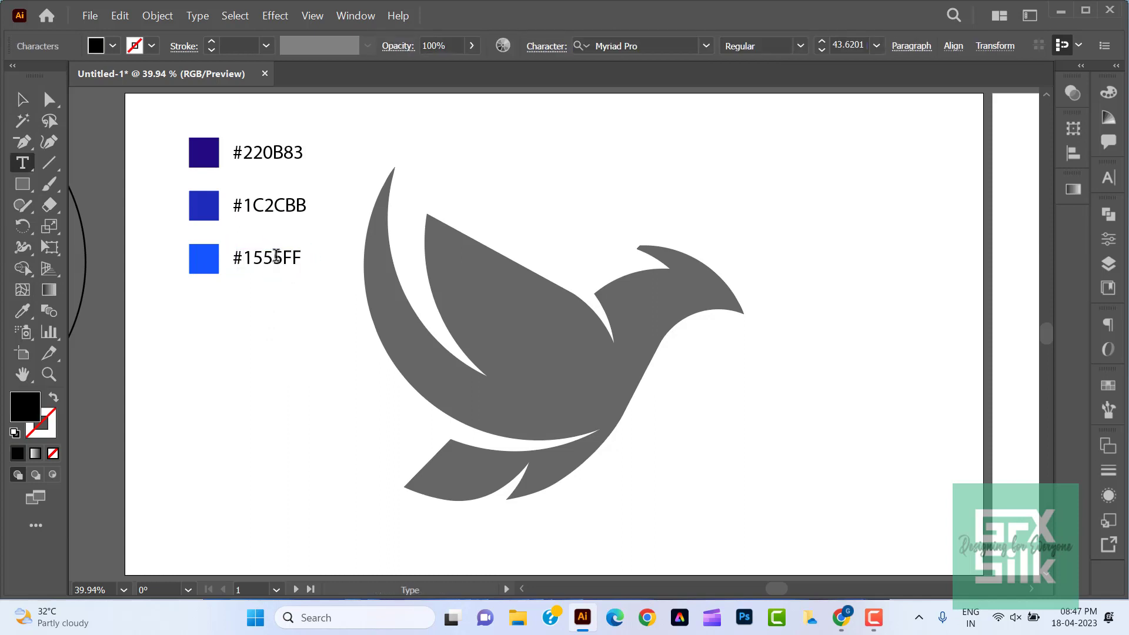
pyautogui.press('Escape')
pyautogui.click(201, 300)
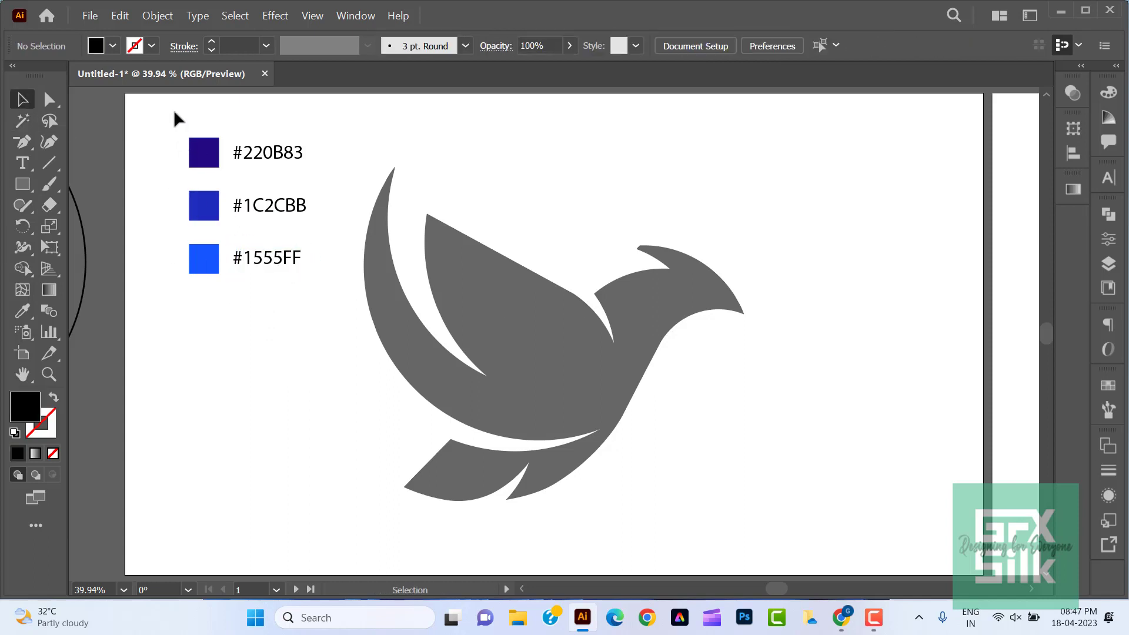
# Scale the three labelled swatches down and move them to the upper left.
pyautogui.moveTo(175, 111); pyautogui.dragTo(247, 262)
pyautogui.moveTo(311, 276)
pyautogui.mouseDown()
pyautogui.moveTo(265, 229)
pyautogui.moveTo(232, 219)
pyautogui.mouseUp()
pyautogui.click(246, 311)
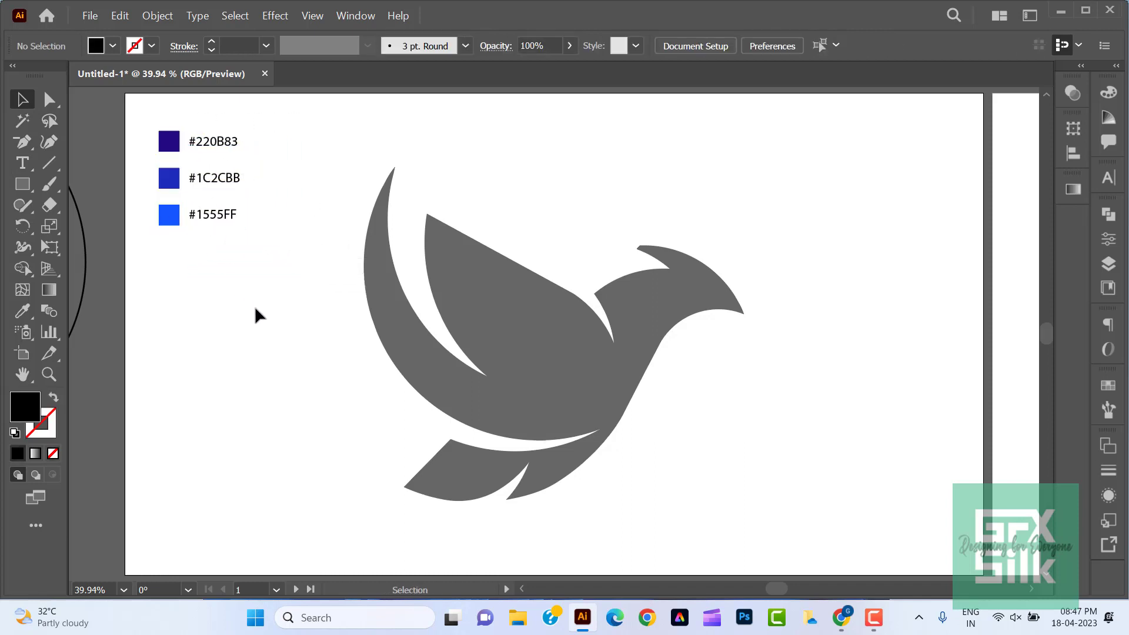
pyautogui.moveTo(277, 318)
pyautogui.mouseDown()
pyautogui.moveTo(318, 330)
pyautogui.moveTo(306, 328)
pyautogui.mouseUp()
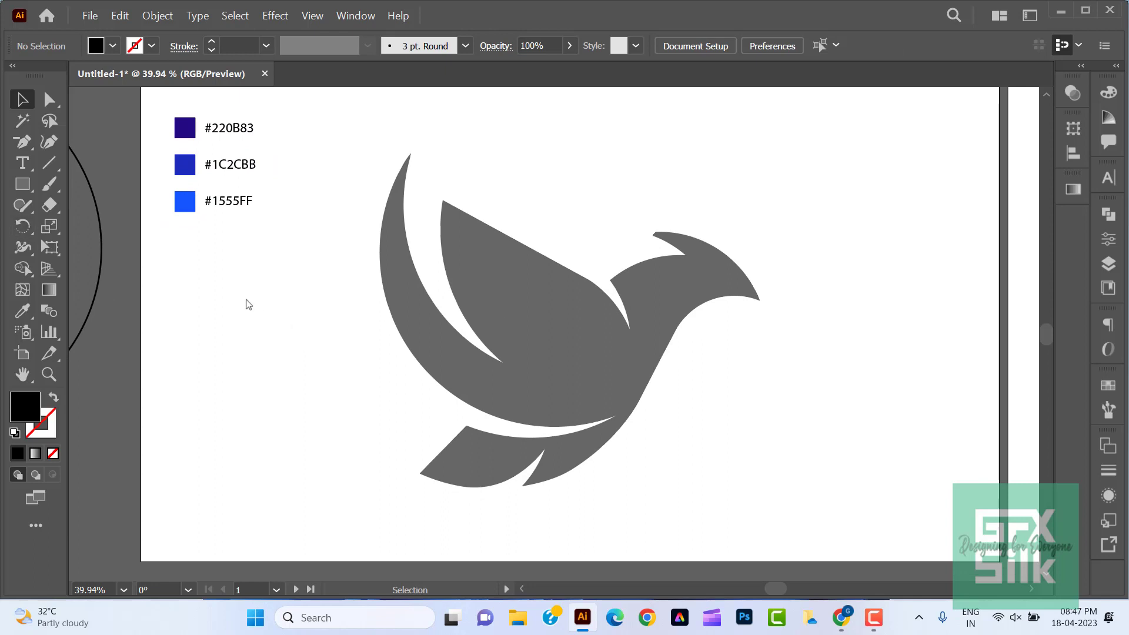
# Draw a square below the swatches and apply the White, Black gradient preset.
pyautogui.click(22, 185)
pyautogui.moveTo(179, 271)
pyautogui.mouseDown()
pyautogui.moveTo(256, 341)
pyautogui.moveTo(218, 283)
pyautogui.moveTo(257, 314)
pyautogui.mouseUp()
pyautogui.press('v')
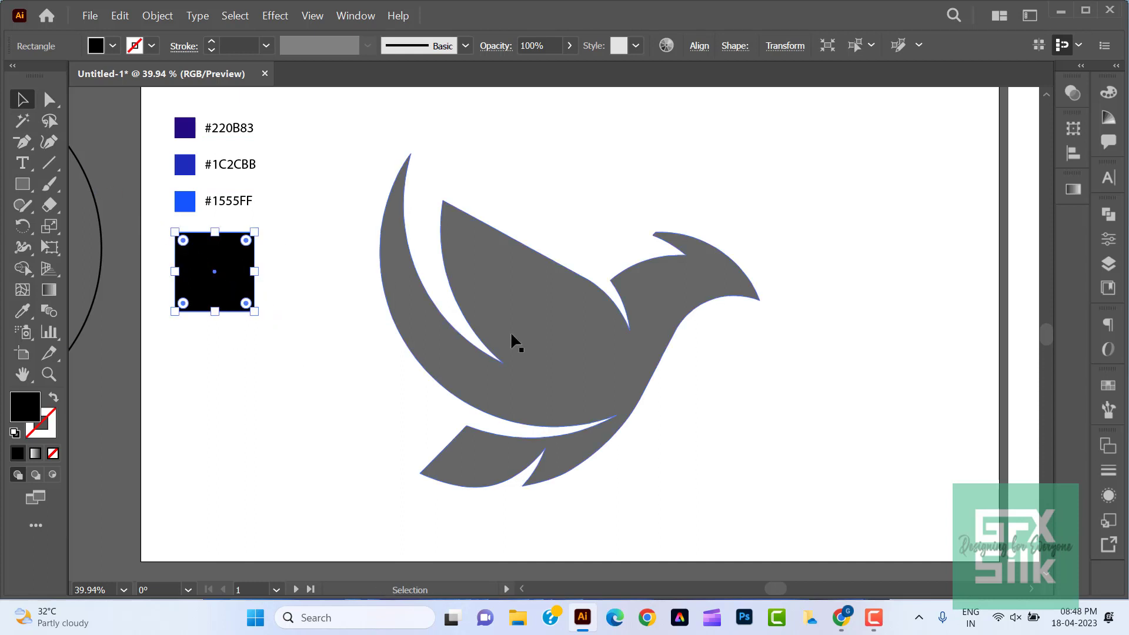
pyautogui.click(1074, 189)
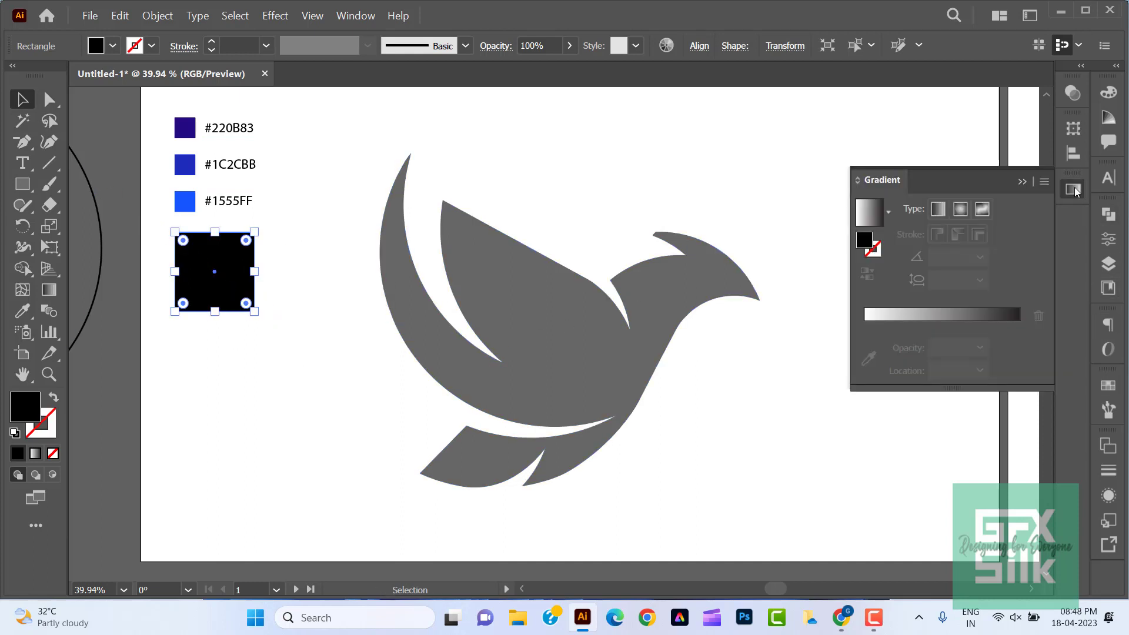
pyautogui.click(890, 207)
pyautogui.scroll(1, 834, 231)
pyautogui.click(794, 246)
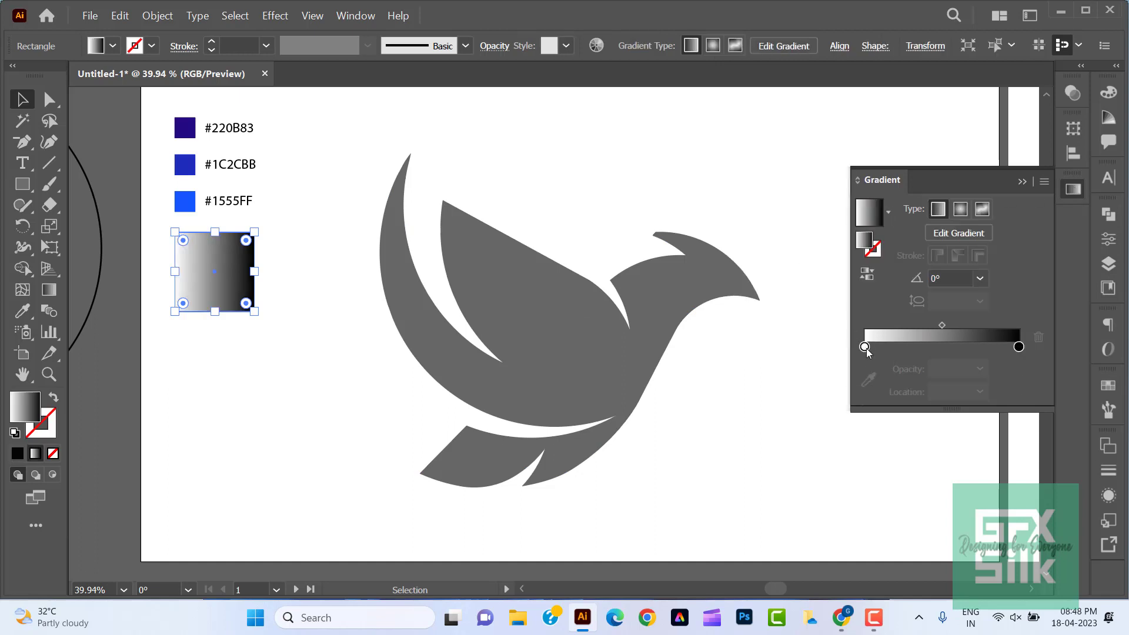
# Sample #220B83 into the gradient's left stop and add a middle #1C2CBB stop.
pyautogui.doubleClick(865, 347)
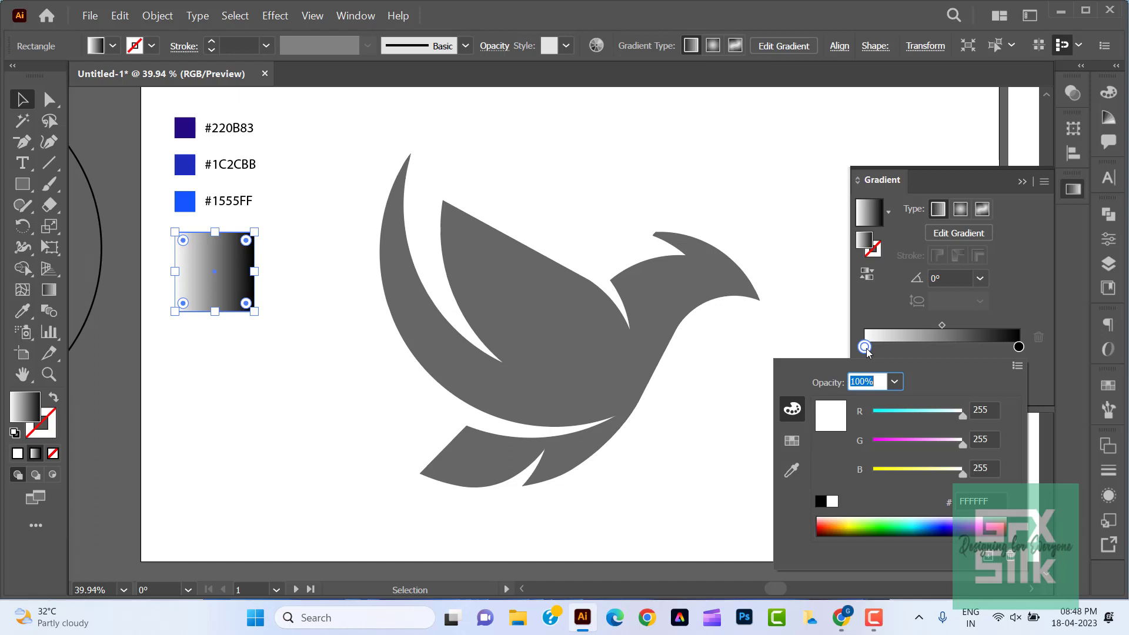
pyautogui.click(871, 374)
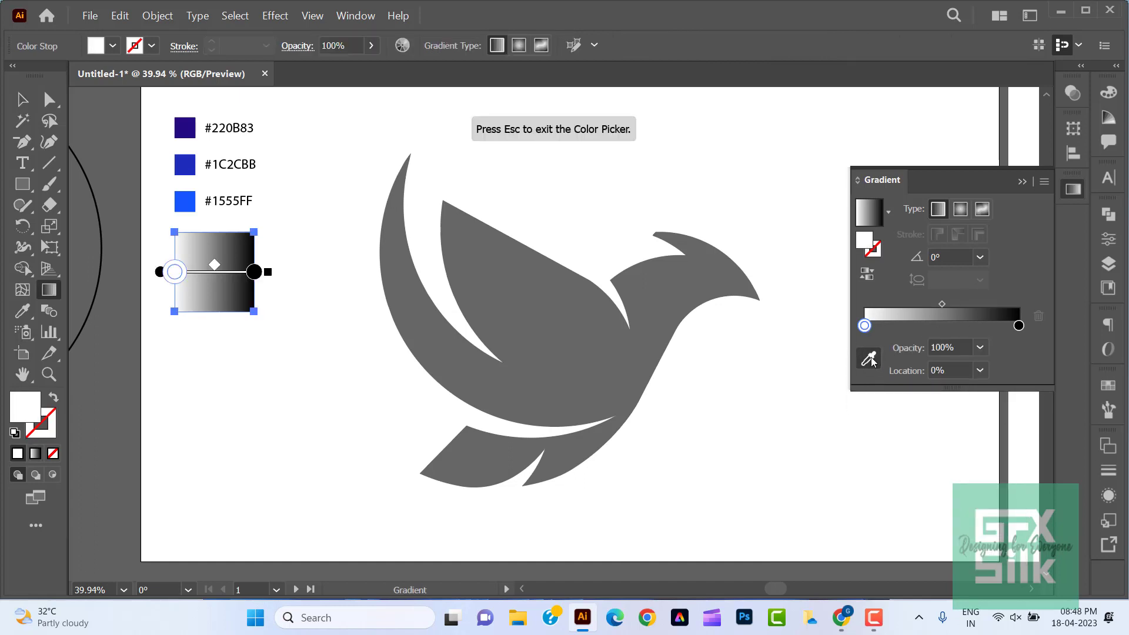
pyautogui.press('Escape')
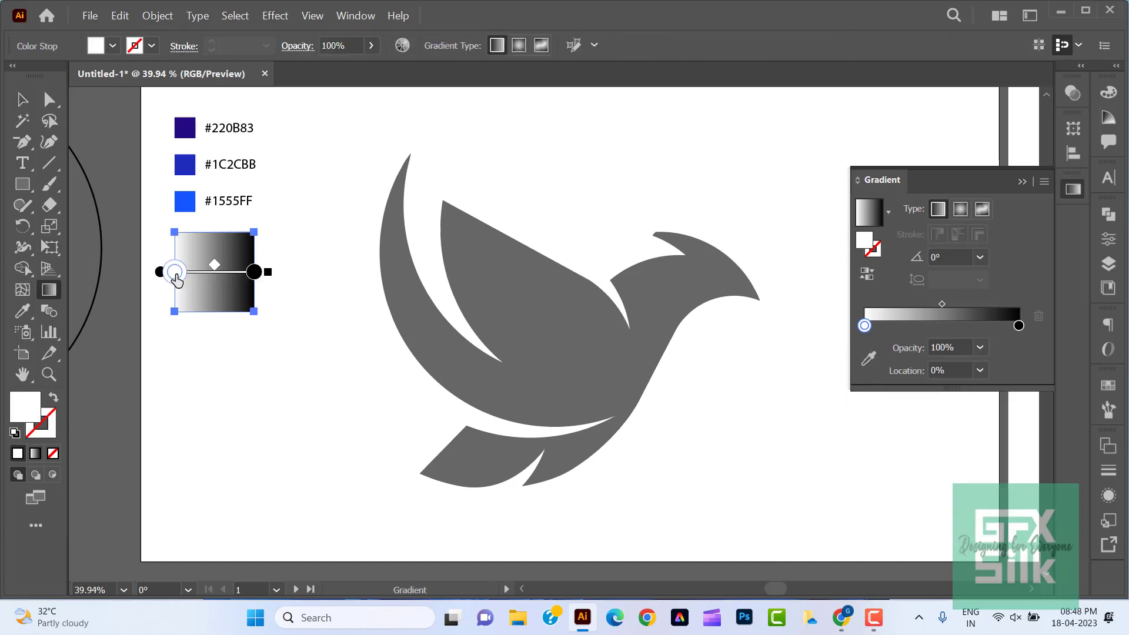
pyautogui.doubleClick(175, 273)
pyautogui.click(19, 398)
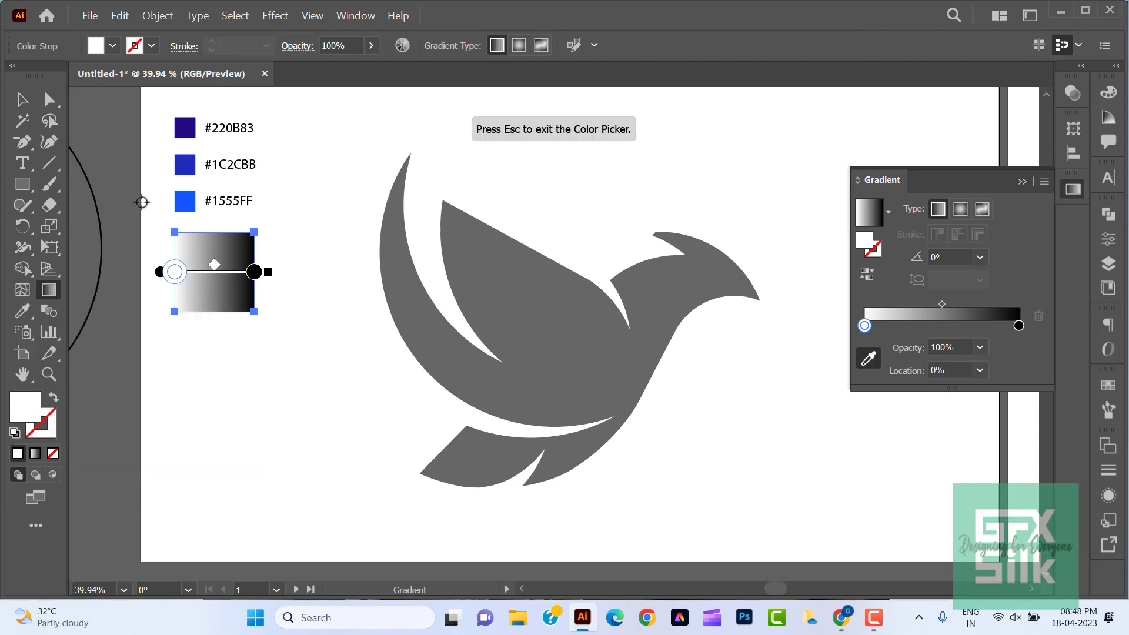
pyautogui.click(186, 129)
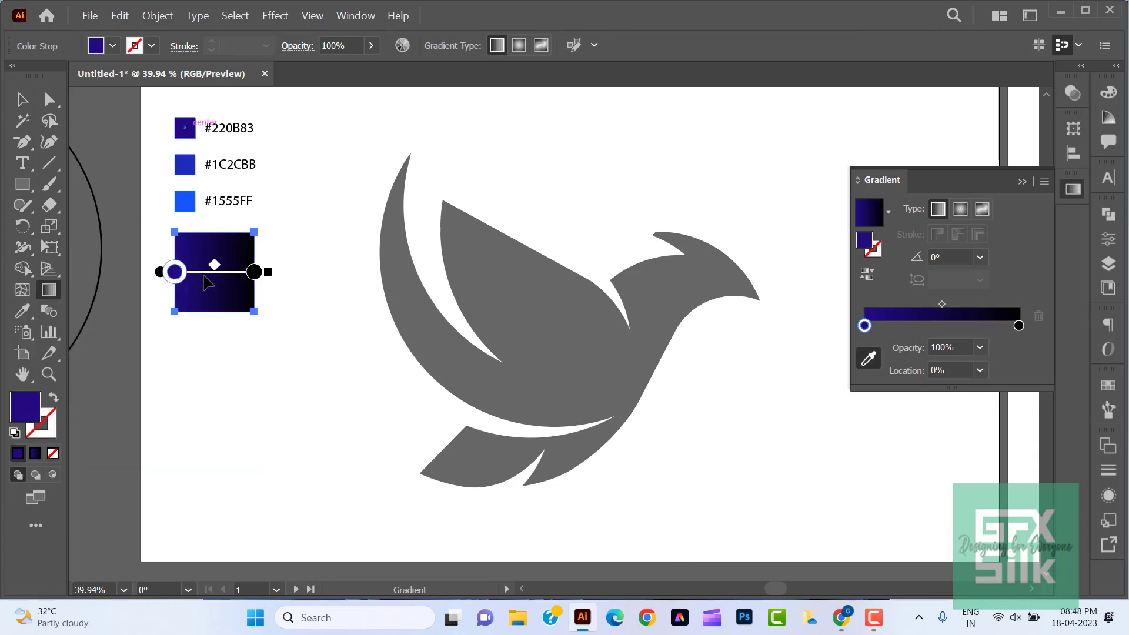
pyautogui.click(914, 327)
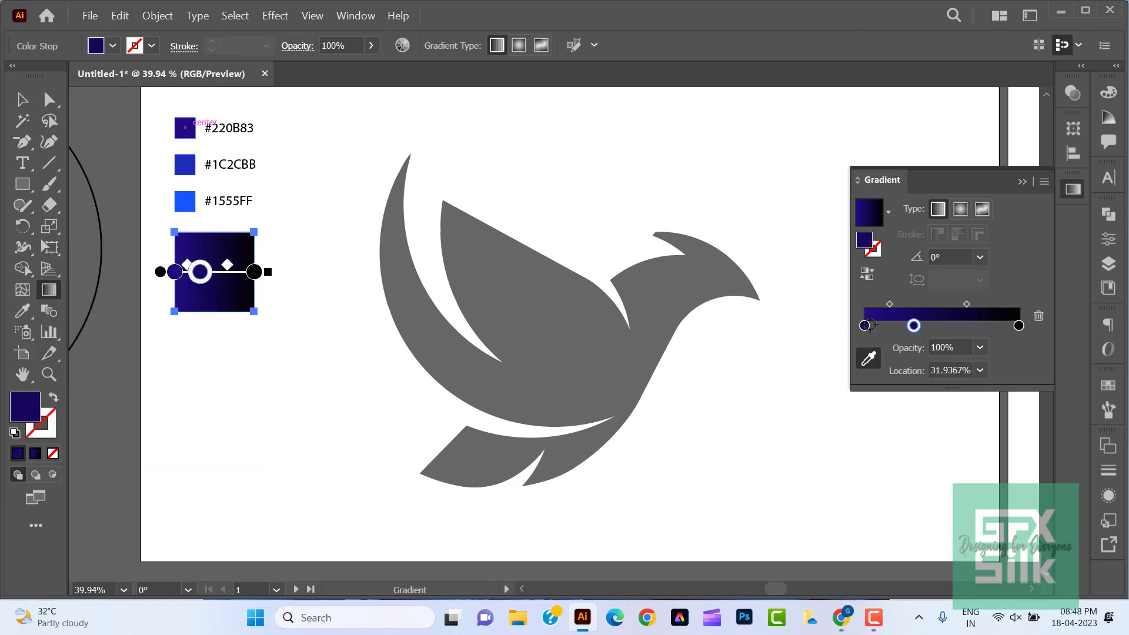
pyautogui.doubleClick(202, 273)
pyautogui.click(19, 399)
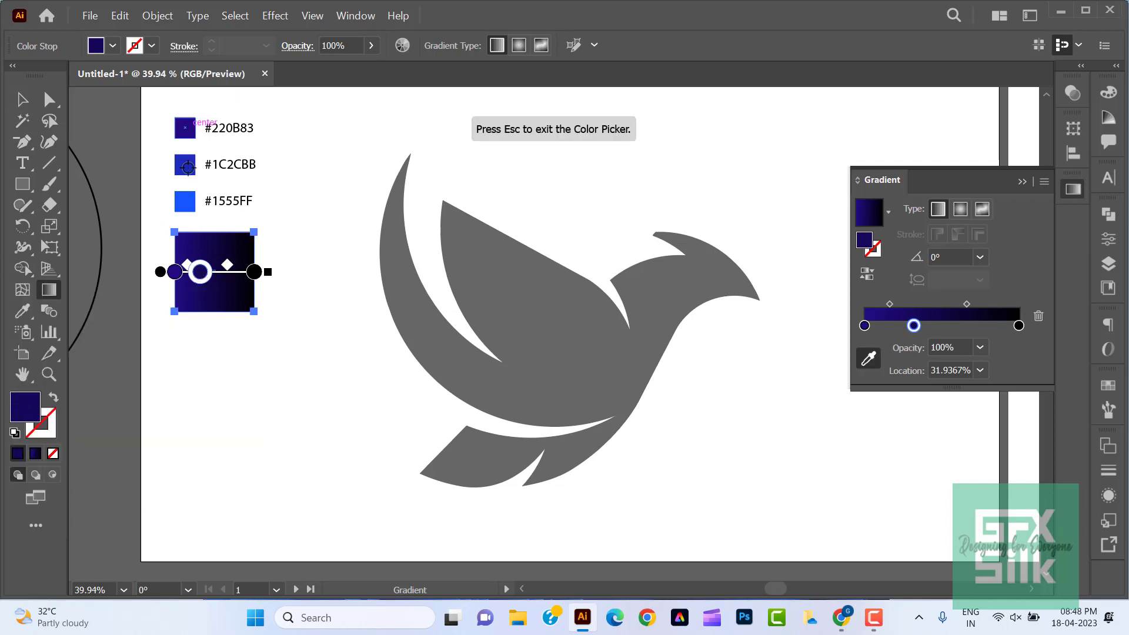
pyautogui.click(187, 167)
# Sample the #1555FF swatch into the gradient's right end stop.
pyautogui.doubleClick(1019, 326)
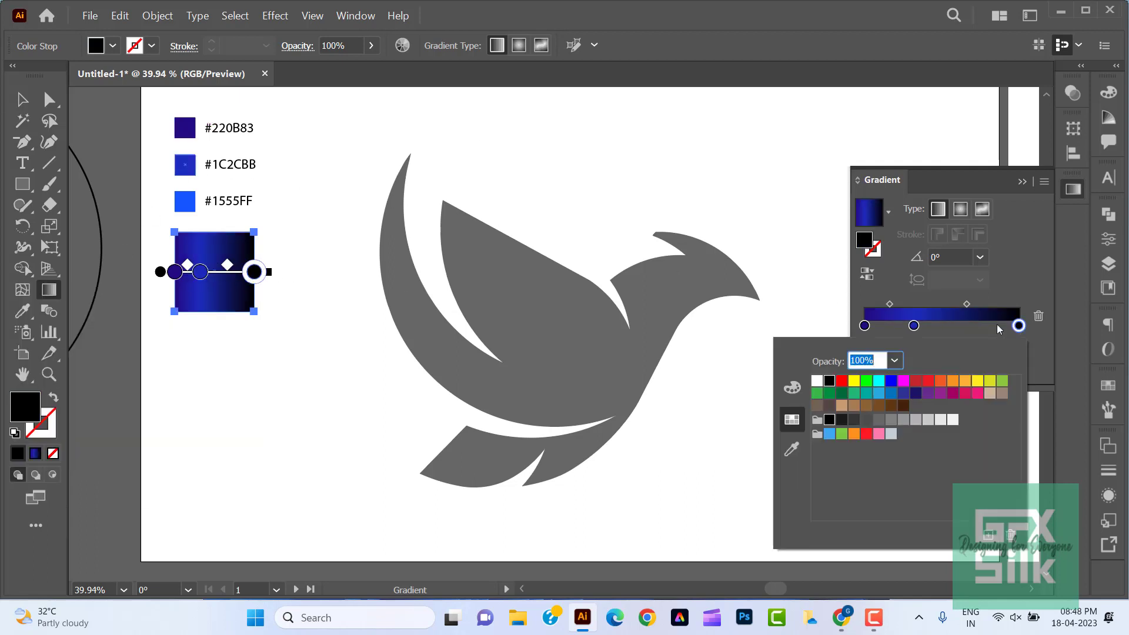
pyautogui.doubleClick(255, 273)
pyautogui.click(33, 399)
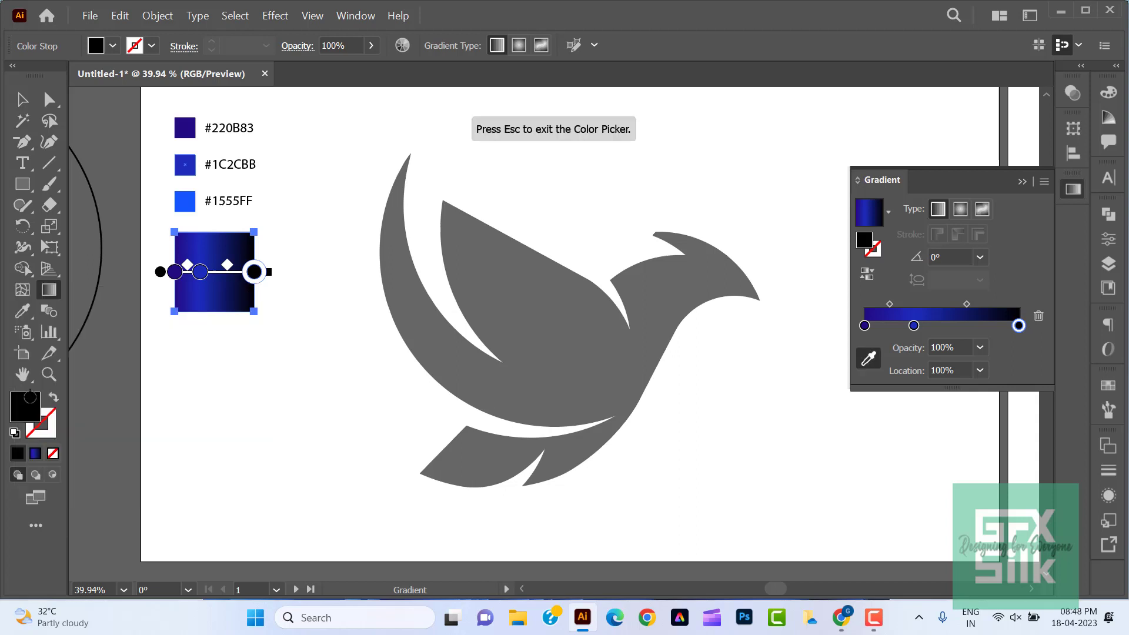
pyautogui.click(184, 203)
pyautogui.click(22, 100)
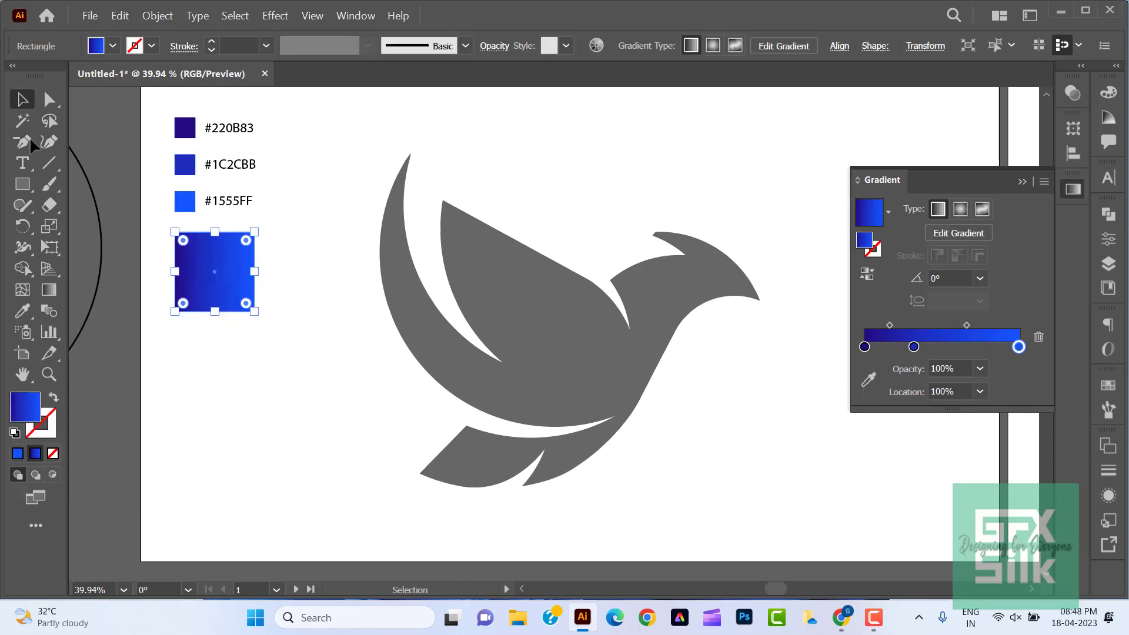
# Run the square's gradient bottom-left to top-right and pull both end stops inward.
pyautogui.click(54, 292)
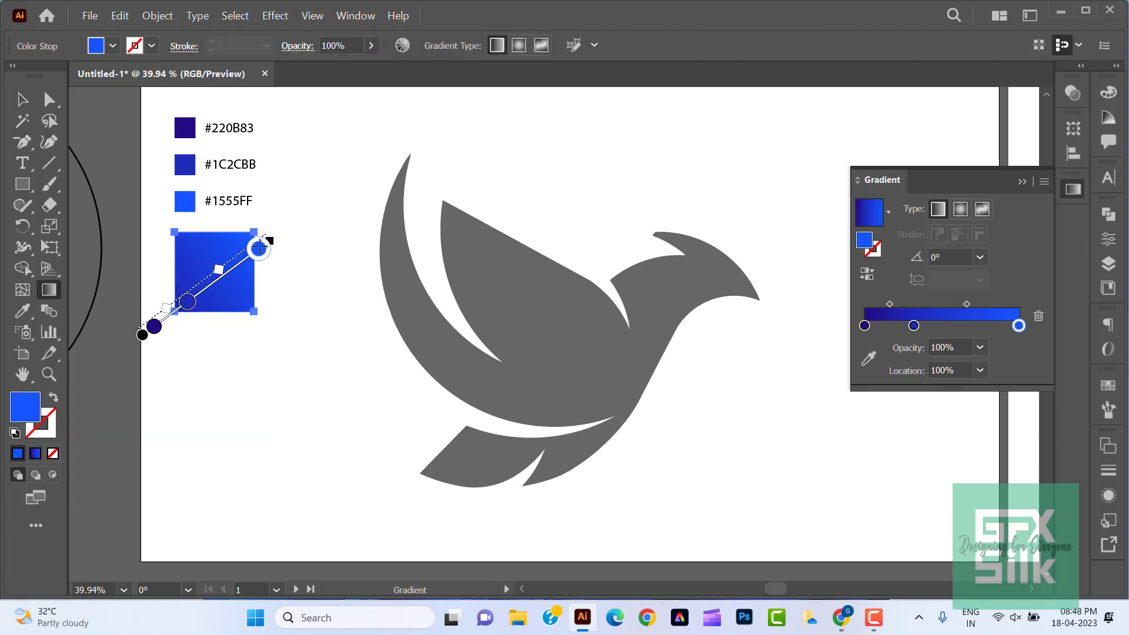
pyautogui.moveTo(143, 335); pyautogui.dragTo(283, 223)
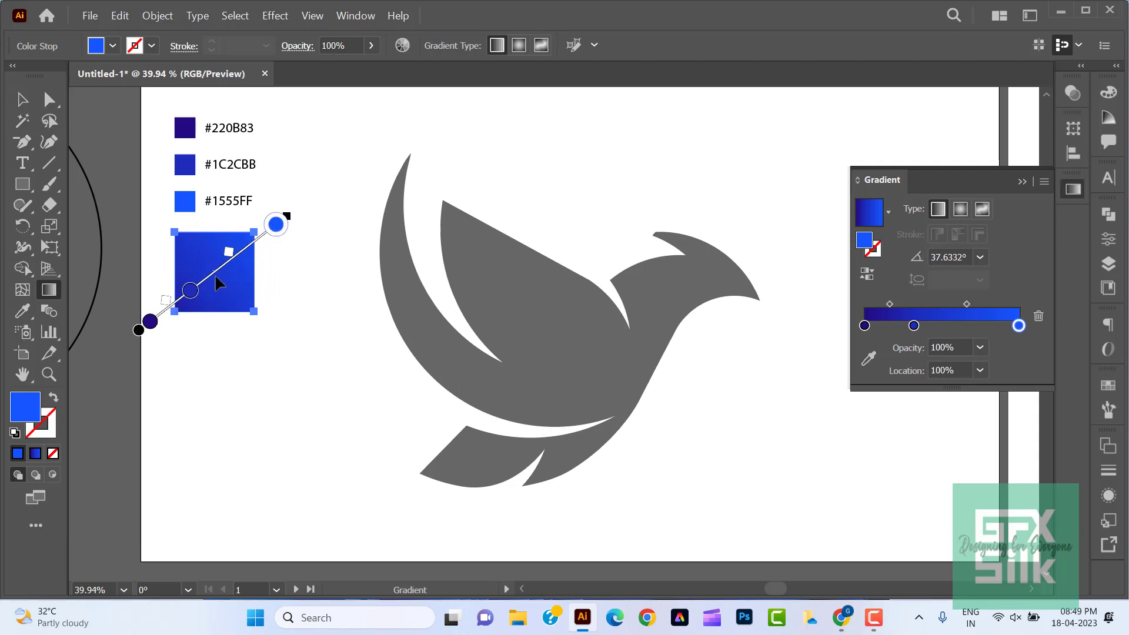
pyautogui.click(158, 316)
pyautogui.moveTo(158, 316); pyautogui.dragTo(174, 303)
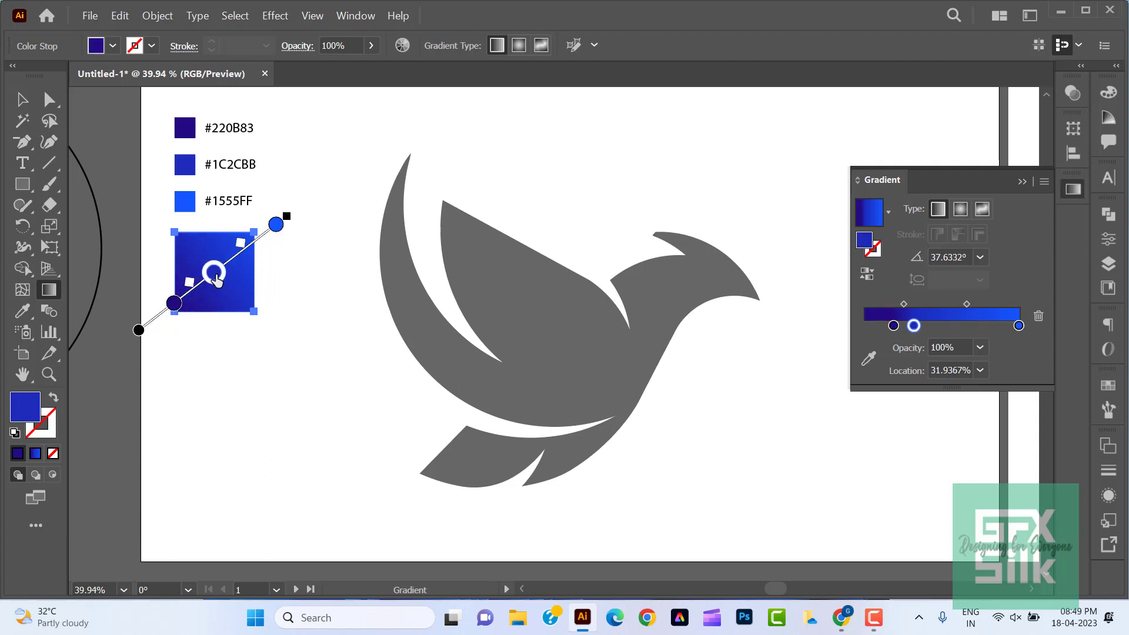
pyautogui.click(219, 269)
pyautogui.moveTo(276, 224); pyautogui.dragTo(259, 237)
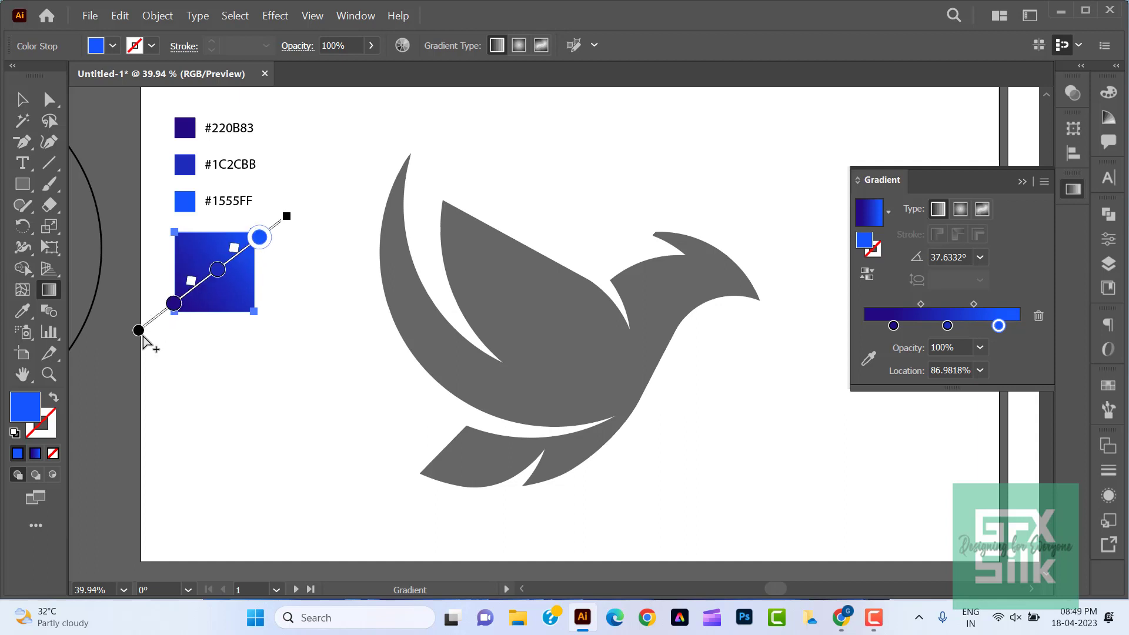
pyautogui.moveTo(174, 302); pyautogui.dragTo(182, 296)
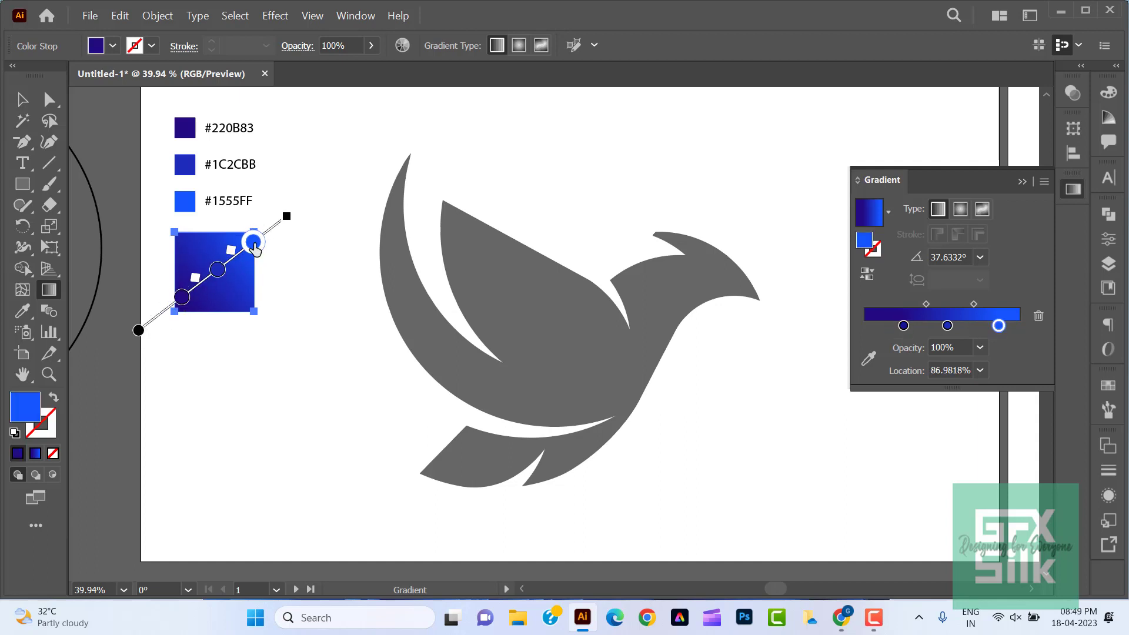
pyautogui.moveTo(258, 237); pyautogui.dragTo(253, 243)
pyautogui.press('v')
pyautogui.click(319, 345)
# Eyedropper the square's purple-to-blue gradient onto the grey bird.
pyautogui.click(564, 316)
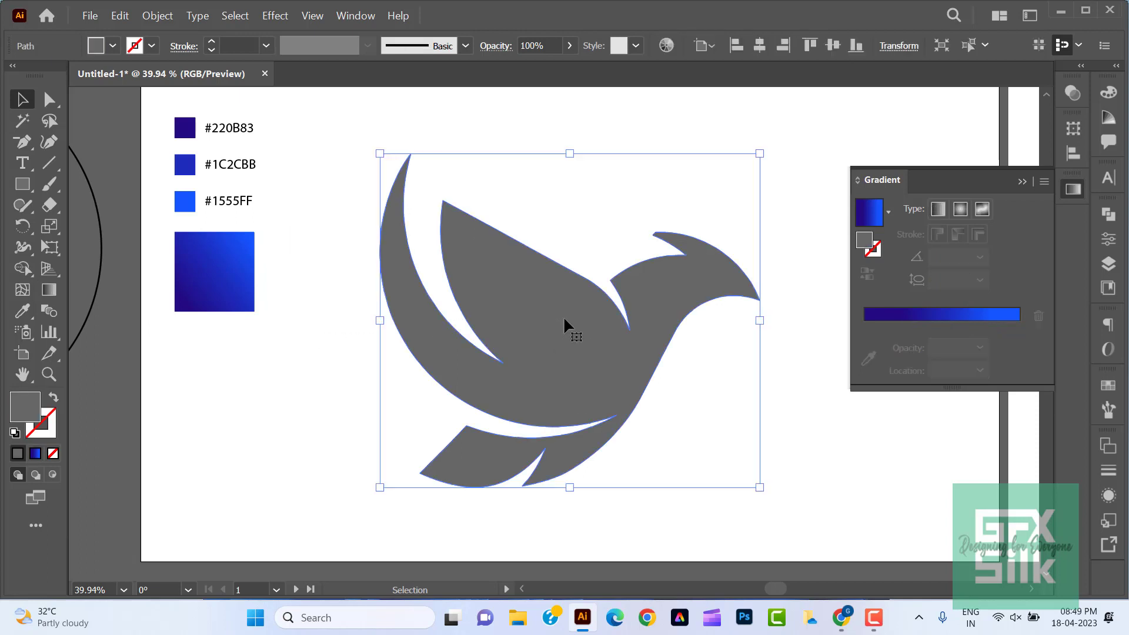
pyautogui.press('i')
pyautogui.click(212, 291)
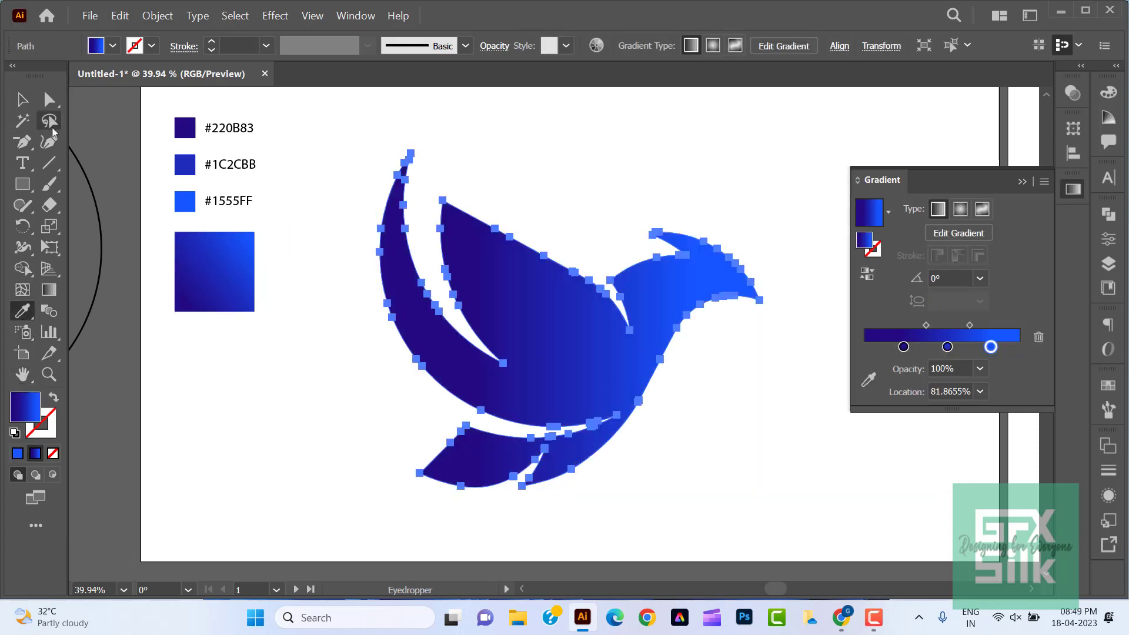
pyautogui.press('v')
pyautogui.click(267, 419)
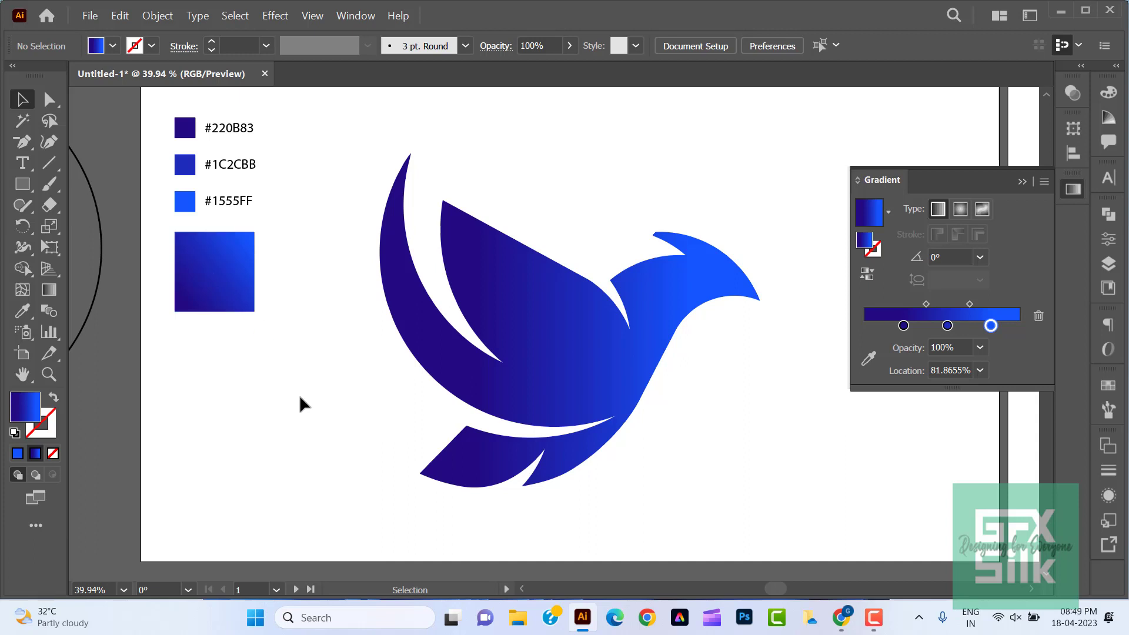
# Fit the artboard on screen, close the Gradient panel and select the bird.
pyautogui.click(123, 590)
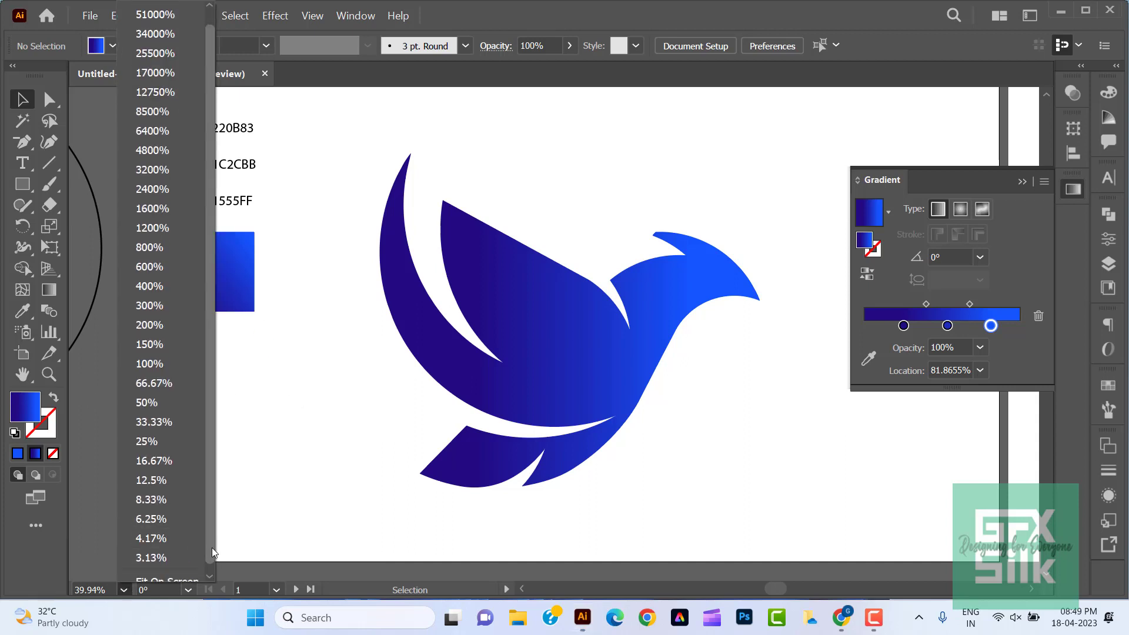
pyautogui.scroll(-1, 212, 548)
pyautogui.click(178, 570)
pyautogui.click(1070, 188)
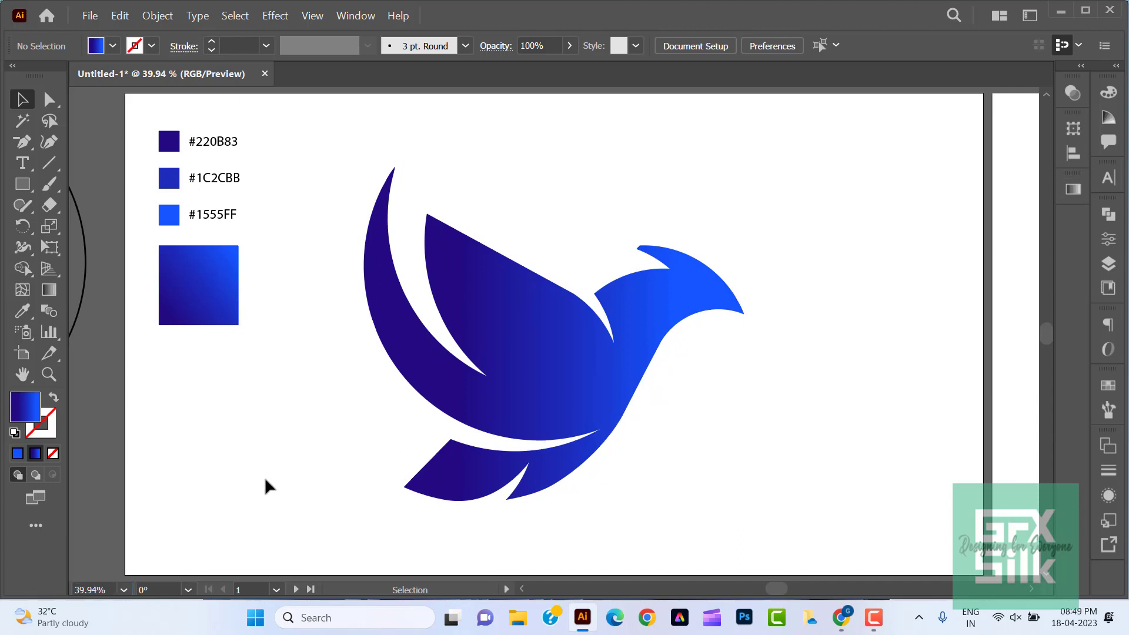
pyautogui.moveTo(332, 157); pyautogui.dragTo(794, 507)
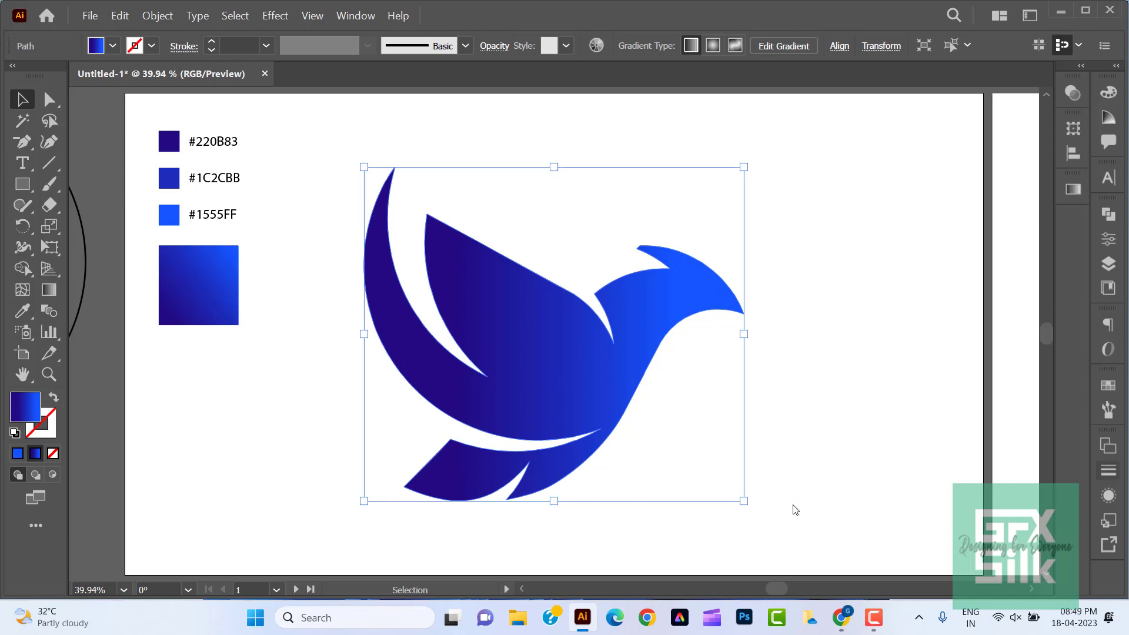
# Drag the concentric construction circles left onto the pasteboard, then pan back to the artboard.
pyautogui.click(839, 47)
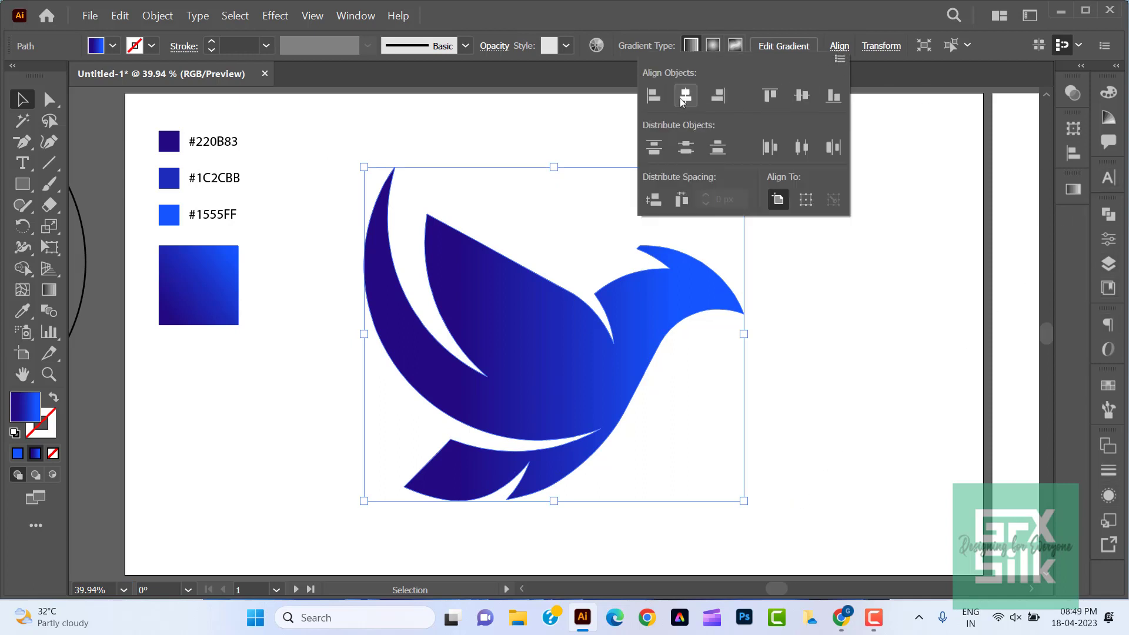
pyautogui.click(830, 310)
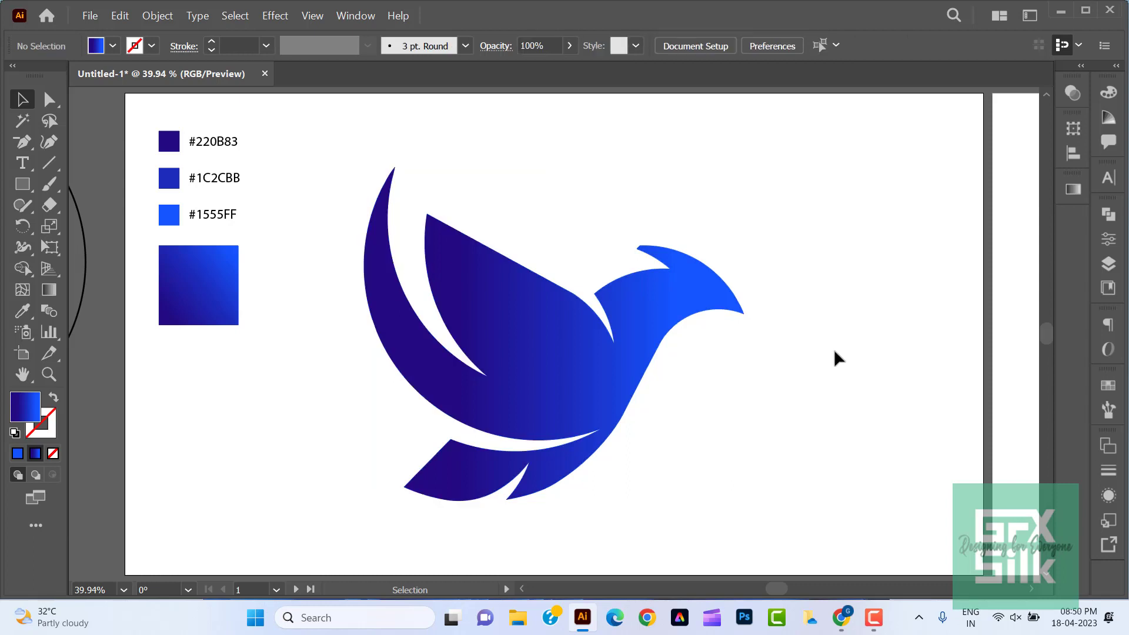
pyautogui.hscroll(-5, 416, 411)
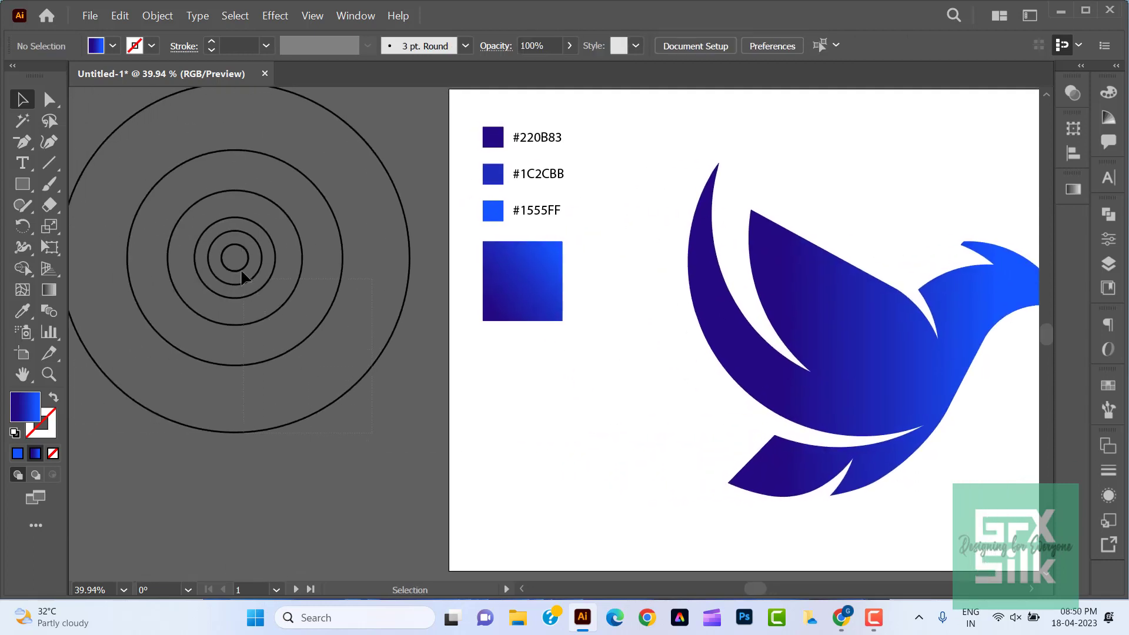
pyautogui.moveTo(241, 272); pyautogui.dragTo(243, 274)
pyautogui.moveTo(365, 368); pyautogui.dragTo(140, 357)
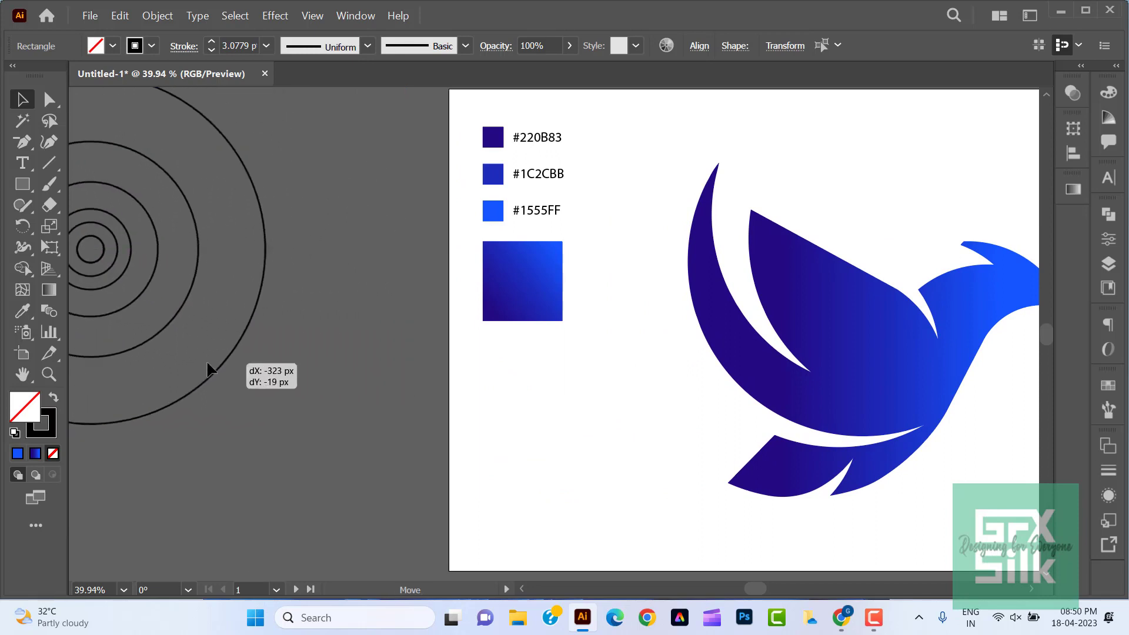
pyautogui.moveTo(600, 421); pyautogui.dragTo(291, 420)
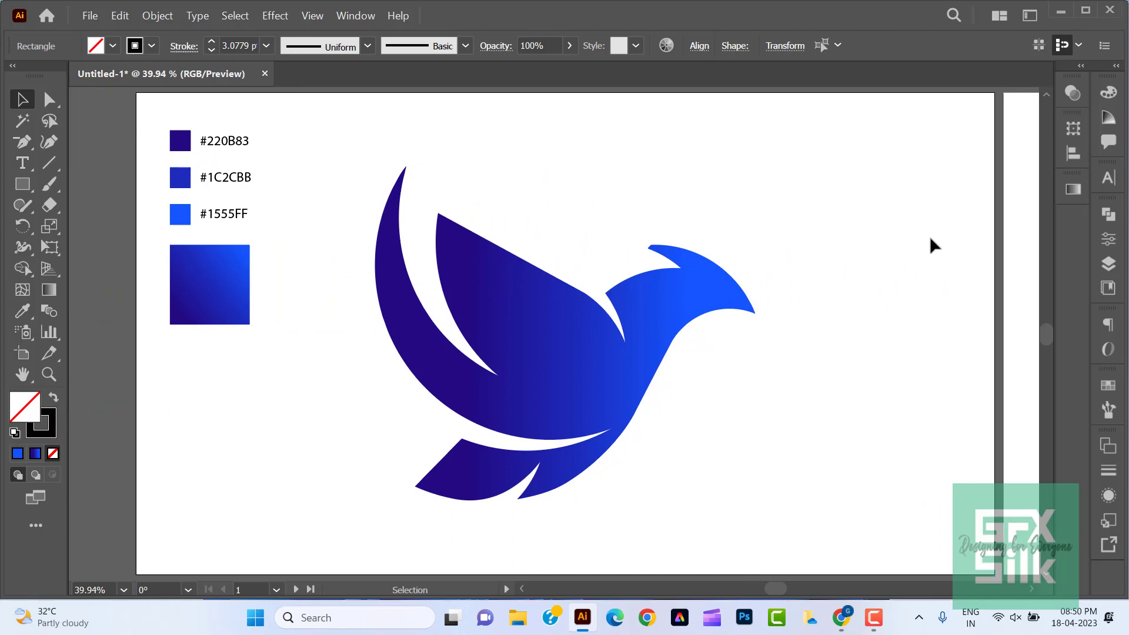
# Draw a small top-right square filled with the swatch gradient, angled bottom-left to top-right.
pyautogui.click(22, 184)
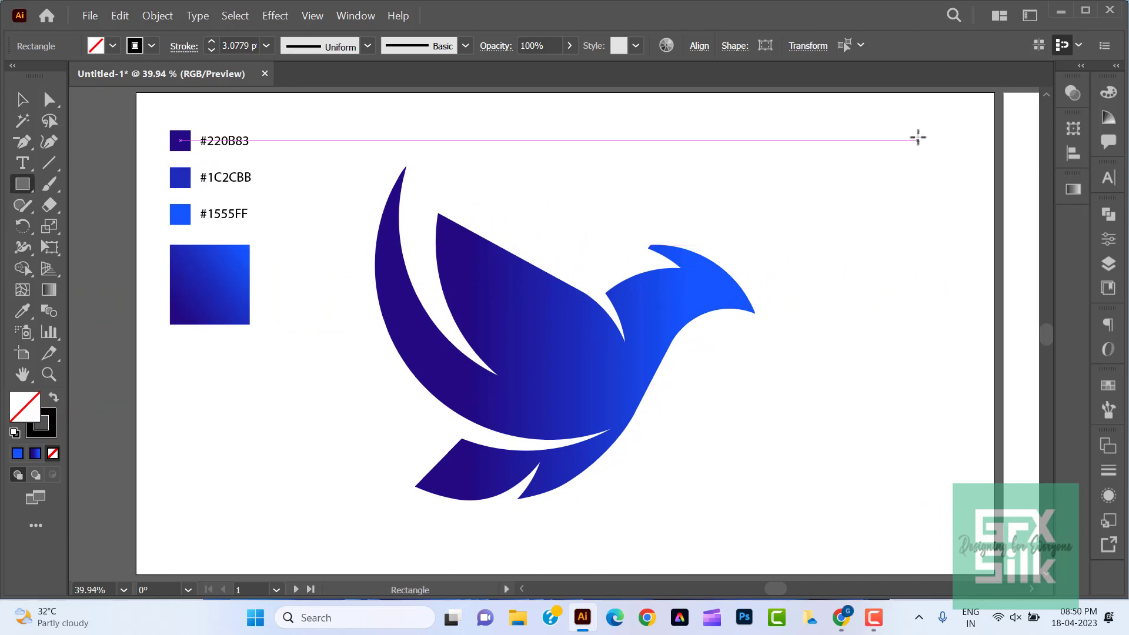
pyautogui.moveTo(918, 137); pyautogui.dragTo(975, 194)
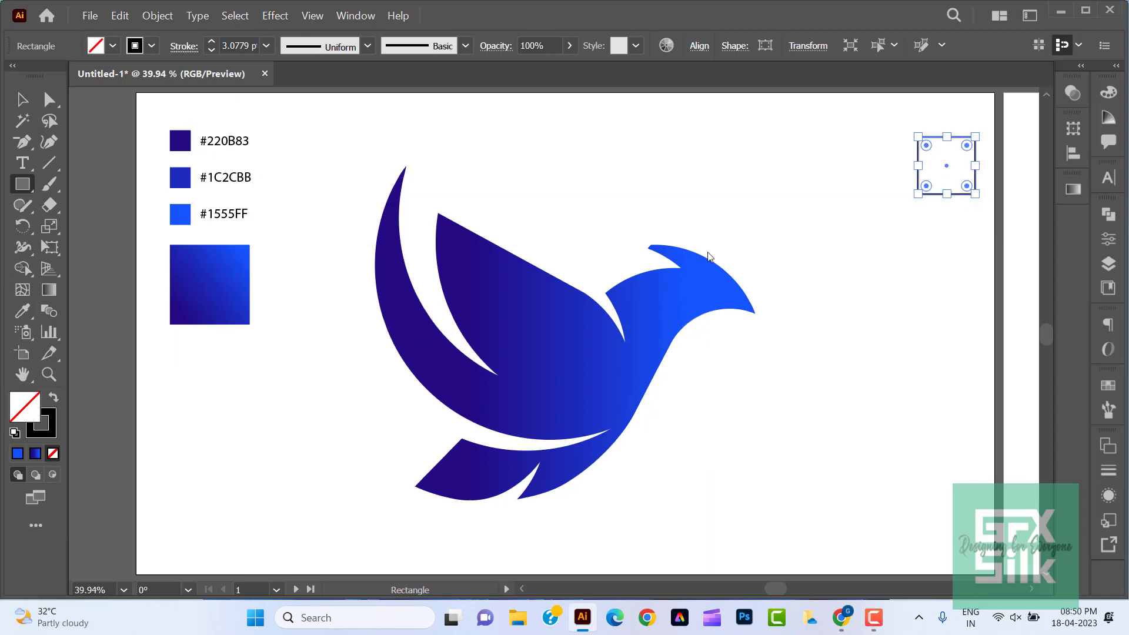
pyautogui.click(53, 400)
pyautogui.click(23, 311)
pyautogui.click(212, 285)
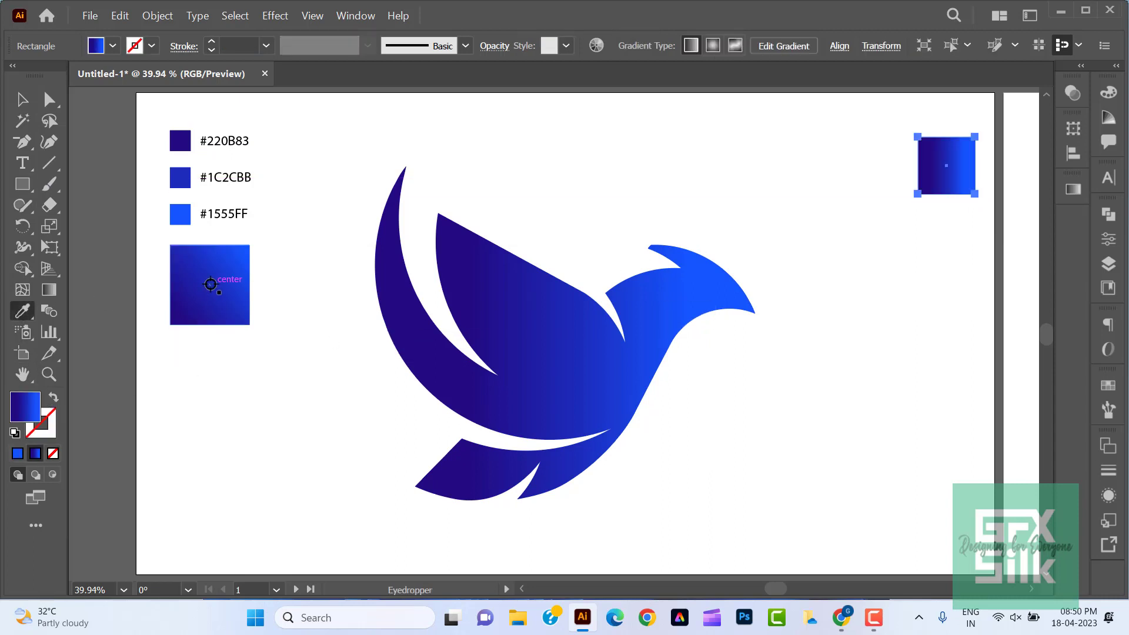
pyautogui.click(18, 101)
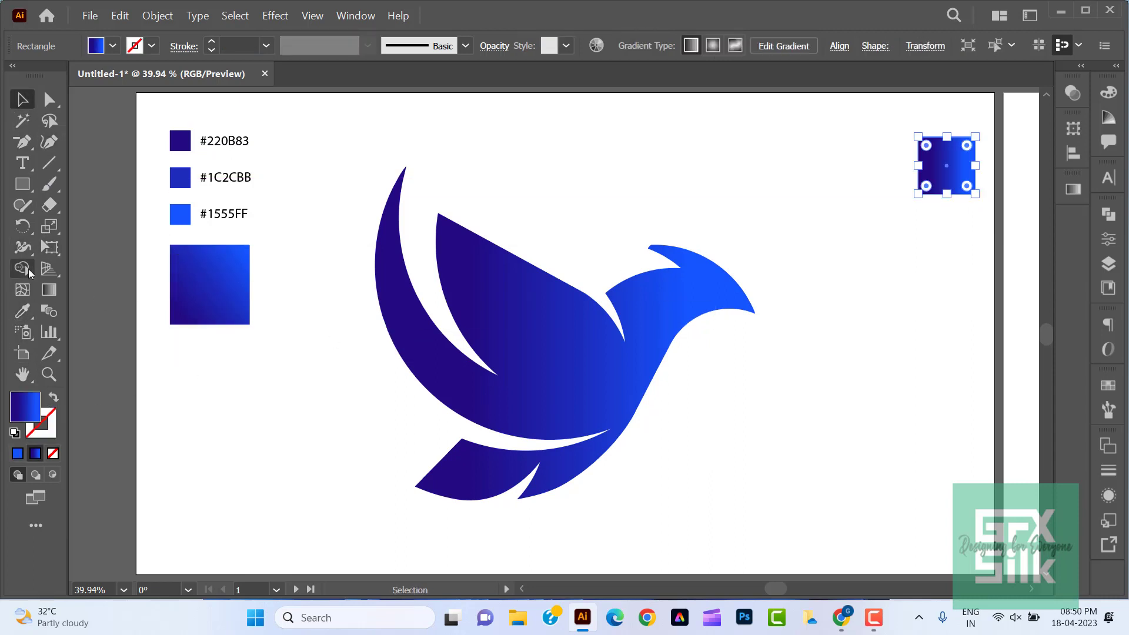
pyautogui.click(49, 291)
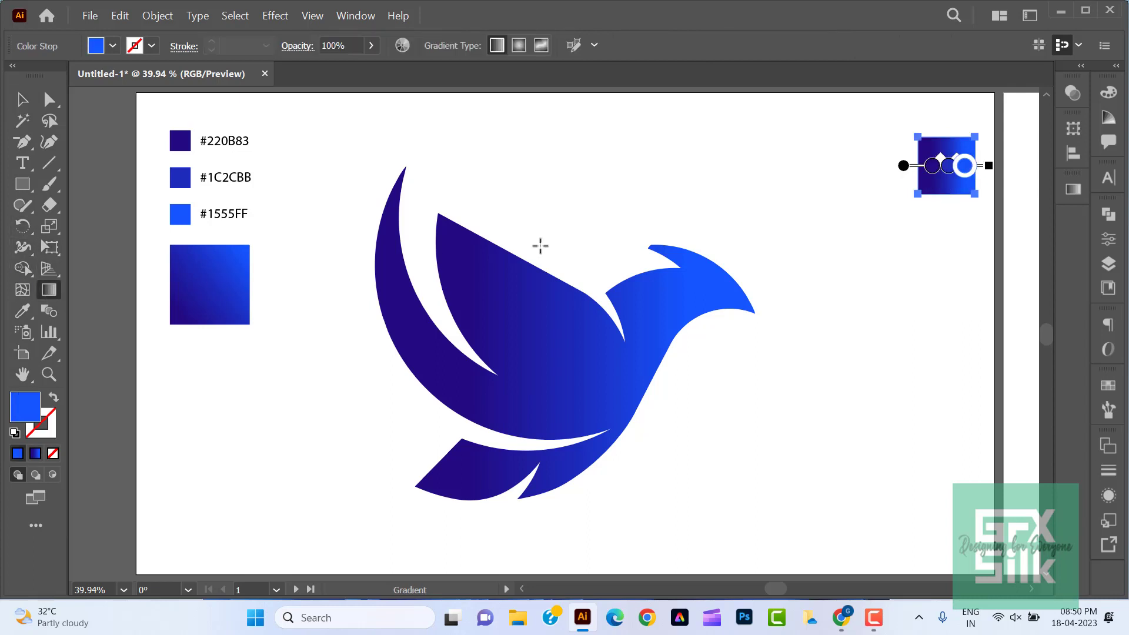
pyautogui.moveTo(890, 219); pyautogui.dragTo(987, 140)
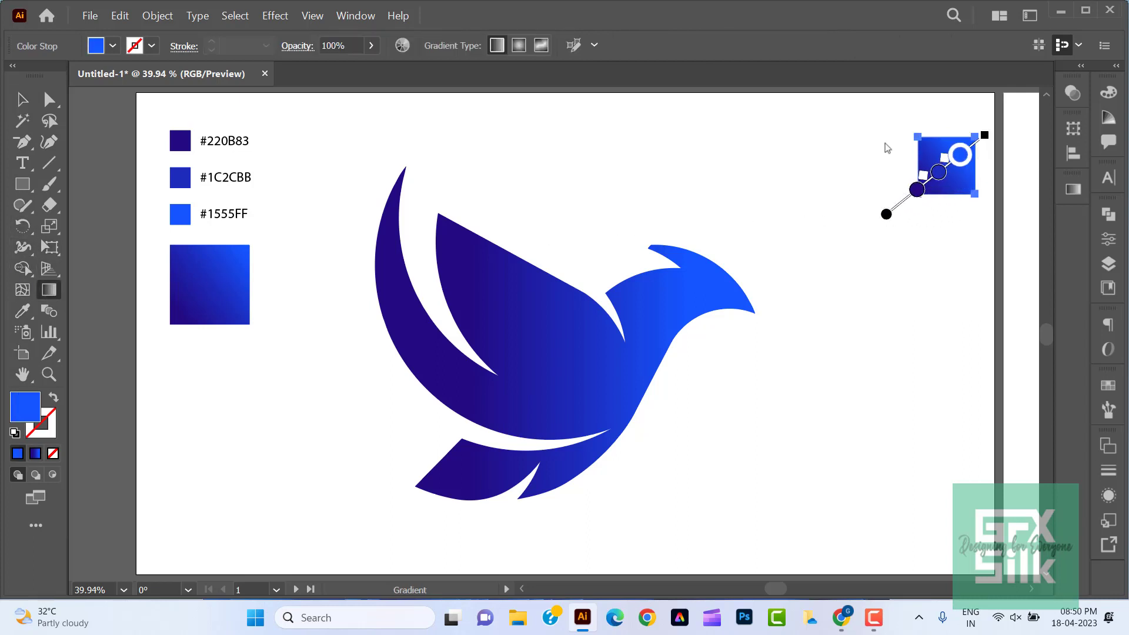
pyautogui.press('v')
# Paste a tiny scaled-down copy of the bird inside the new square and begin filling it white.
pyautogui.click(767, 122)
pyautogui.click(569, 336)
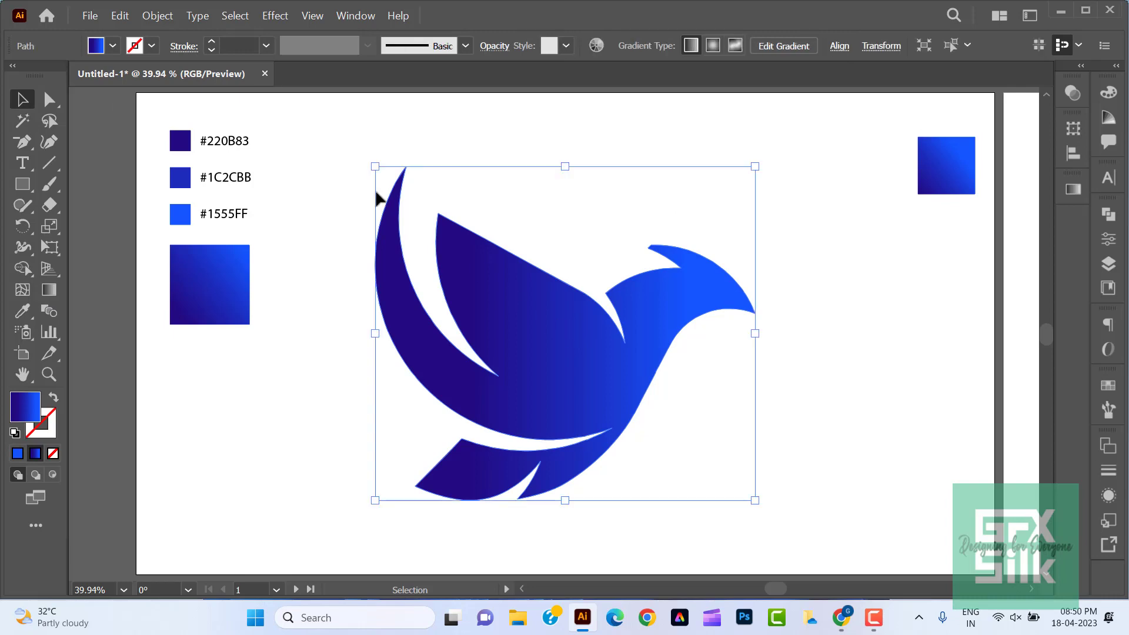
pyautogui.click(123, 16)
pyautogui.click(145, 86)
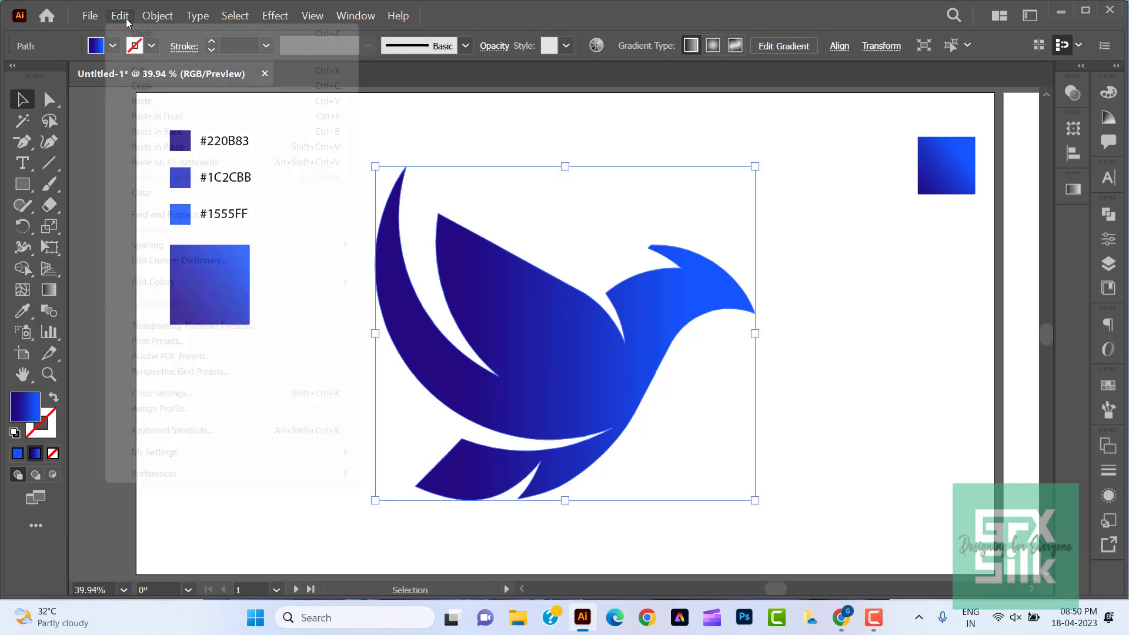
pyautogui.click(141, 100)
pyautogui.moveTo(541, 352); pyautogui.dragTo(724, 383)
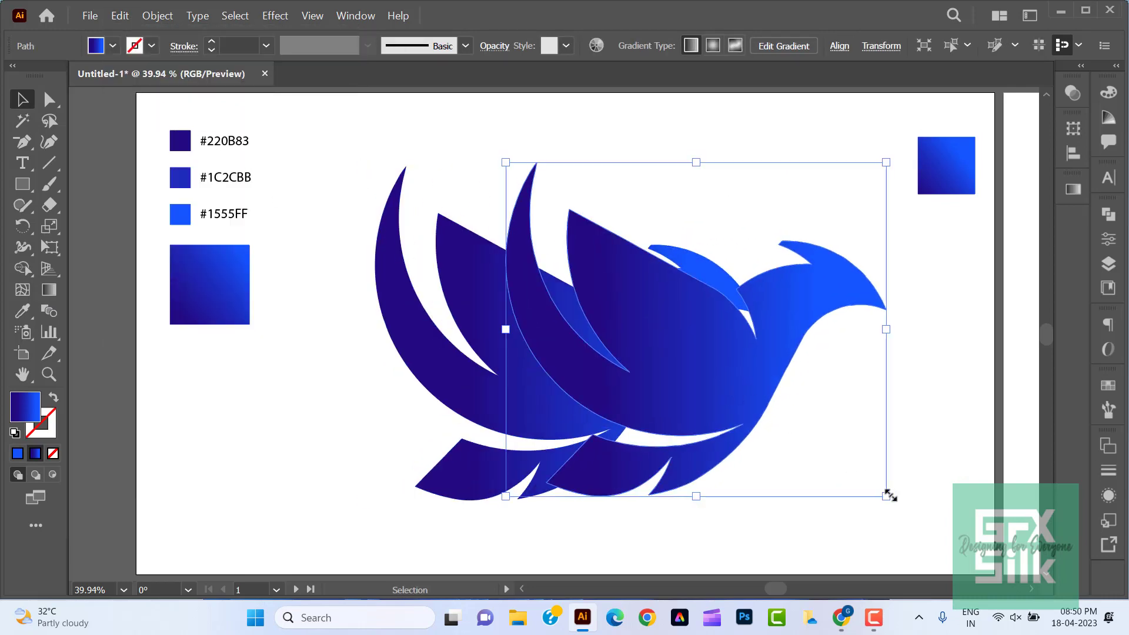
pyautogui.moveTo(887, 492); pyautogui.dragTo(708, 365)
pyautogui.moveTo(695, 327); pyautogui.dragTo(952, 161)
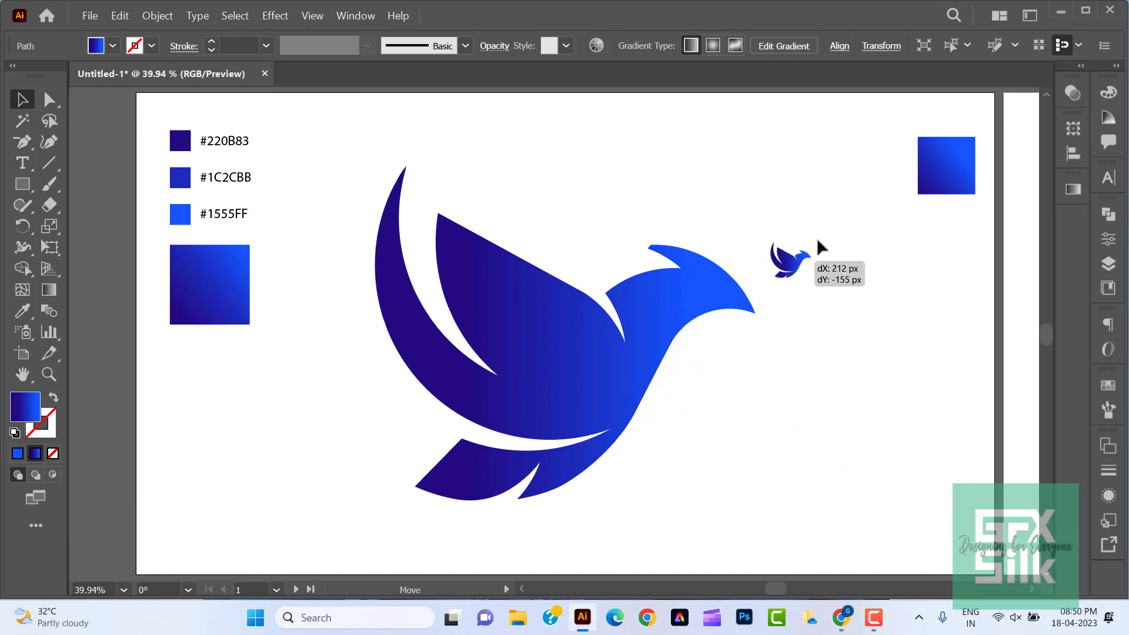
pyautogui.press('i')
pyautogui.click(372, 257)
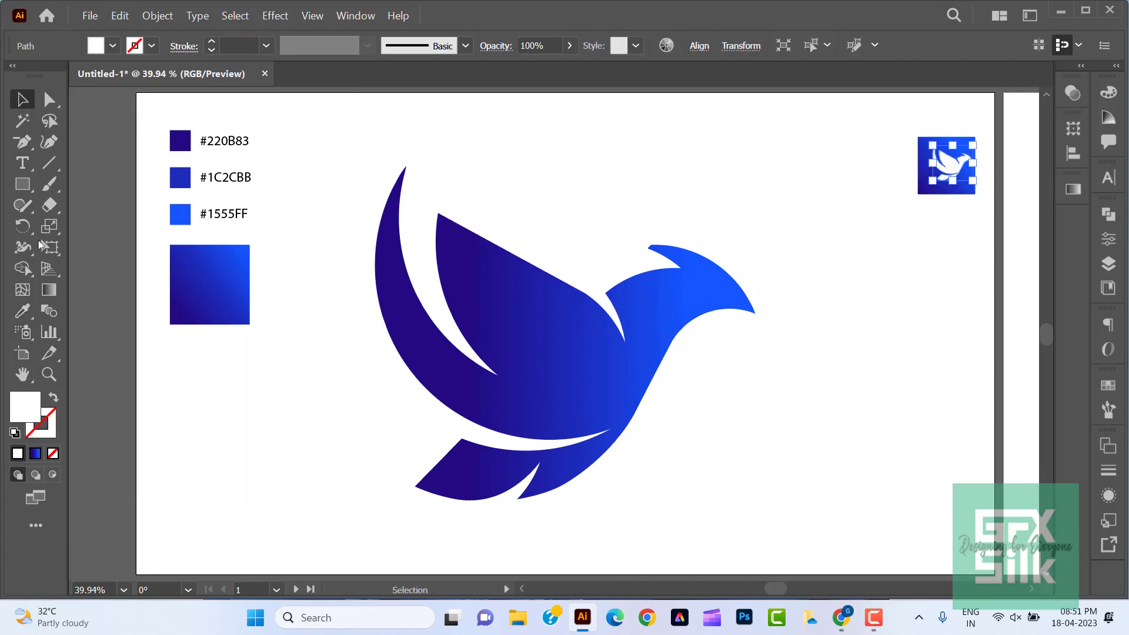
# Horizontally centre the white bird on the blue square.
pyautogui.press('z')
pyautogui.click(948, 163)
pyautogui.moveTo(588, 368); pyautogui.dragTo(742, 434)
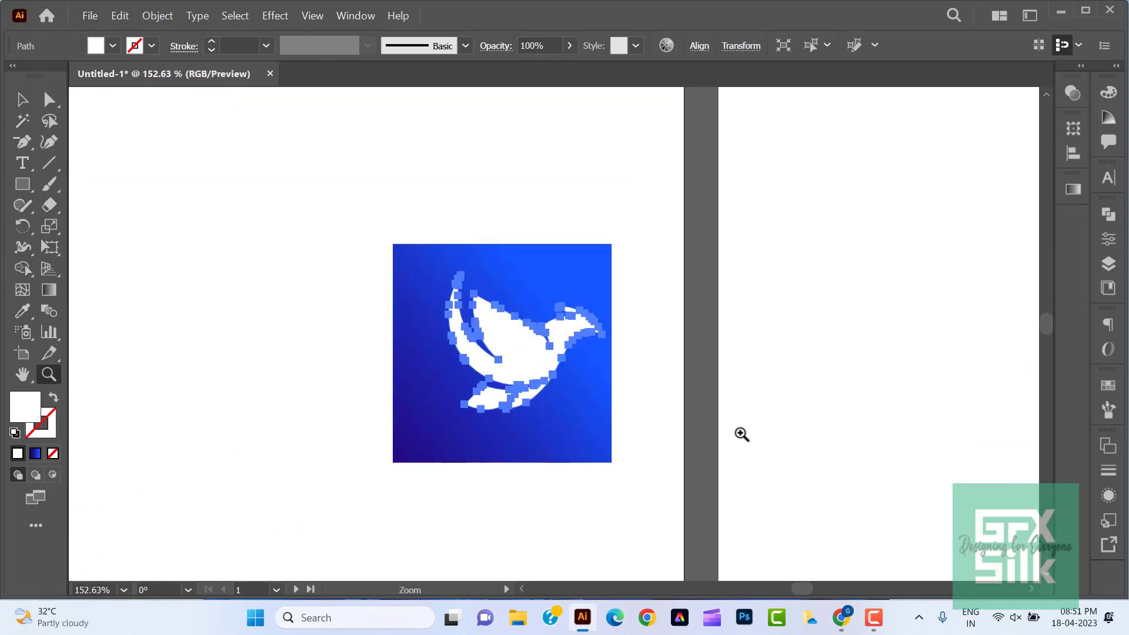
pyautogui.press('v')
pyautogui.click(348, 285)
pyautogui.moveTo(554, 466); pyautogui.dragTo(630, 322)
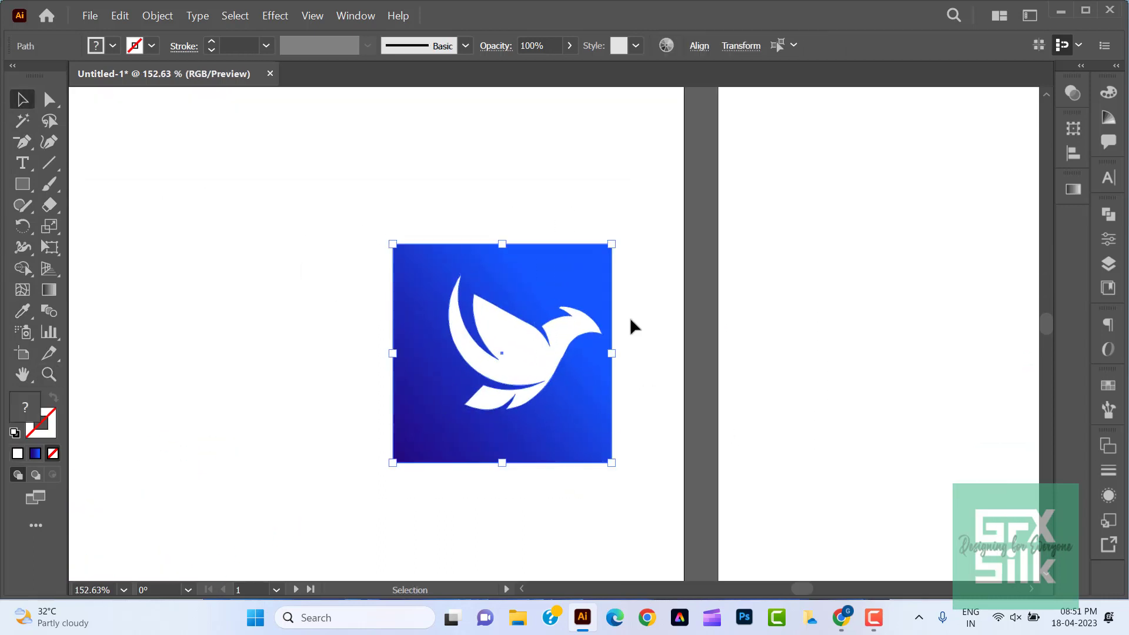
pyautogui.click(700, 46)
pyautogui.click(540, 98)
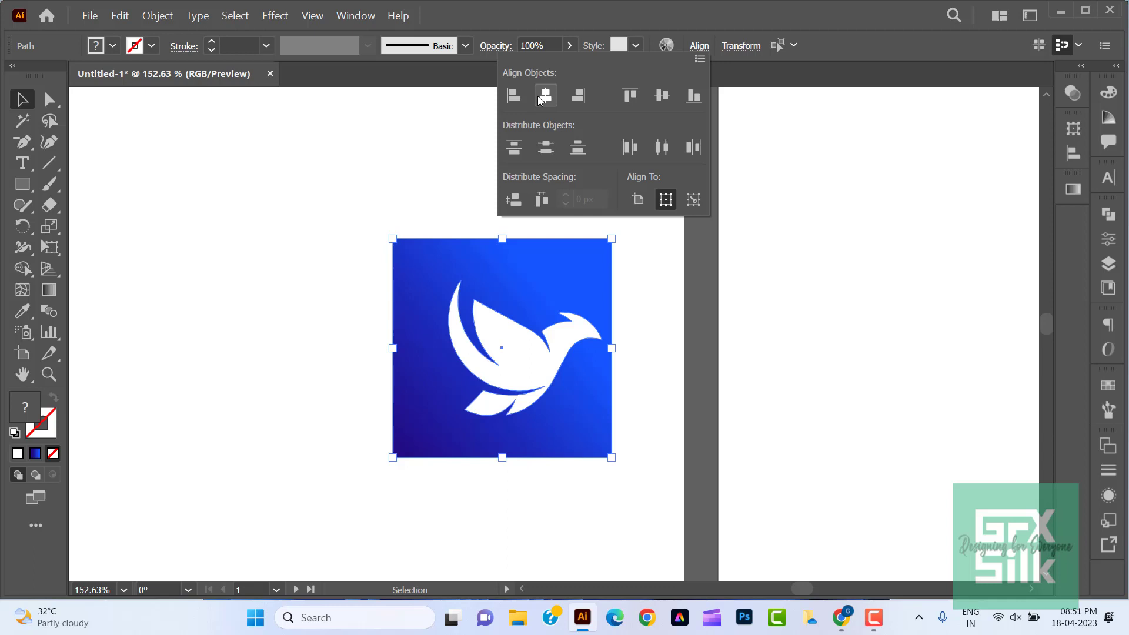
pyautogui.click(325, 157)
# Round the blue square's corners to a 20 px radius.
pyautogui.click(332, 186)
pyautogui.click(528, 272)
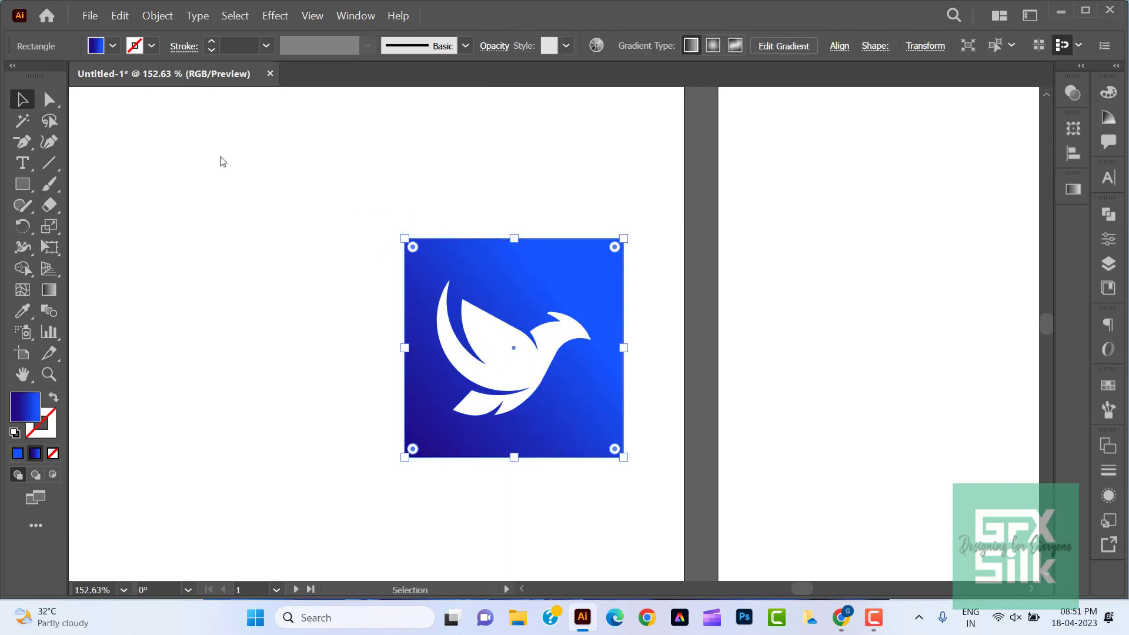
pyautogui.click(49, 100)
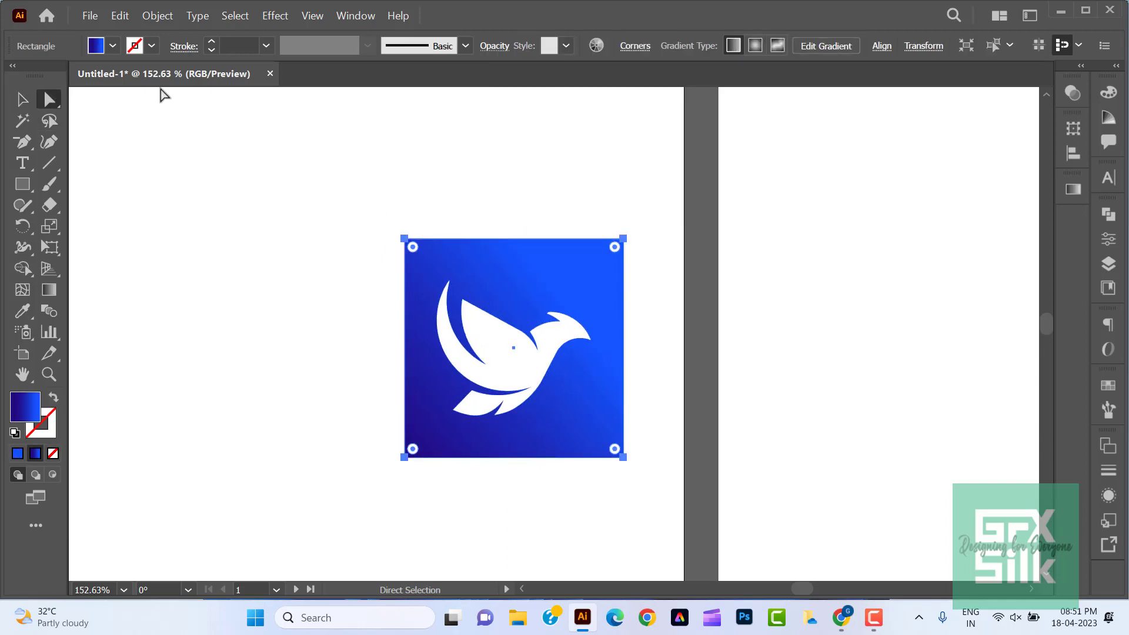
pyautogui.click(638, 49)
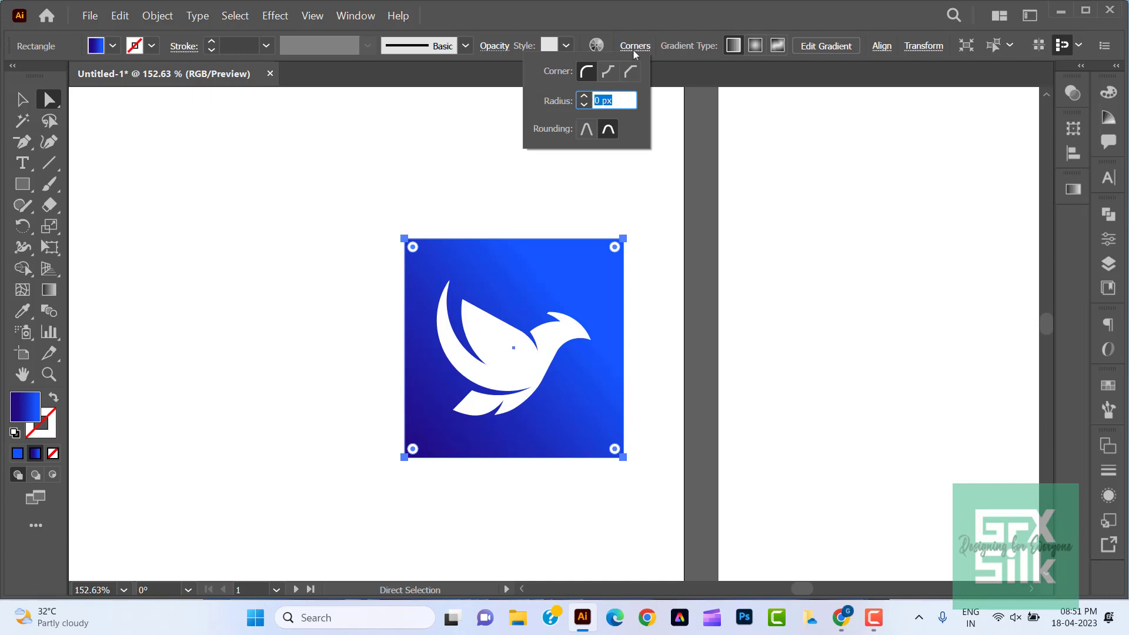
pyautogui.click(585, 97)
pyautogui.click(584, 98)
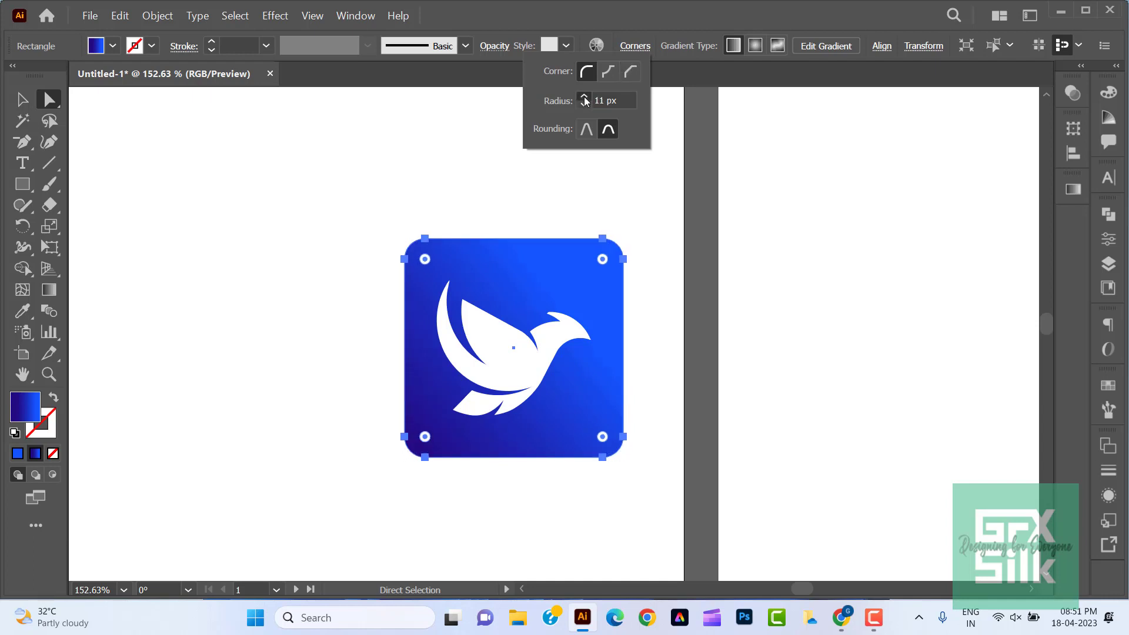
pyautogui.click(584, 98)
pyautogui.click(584, 98)
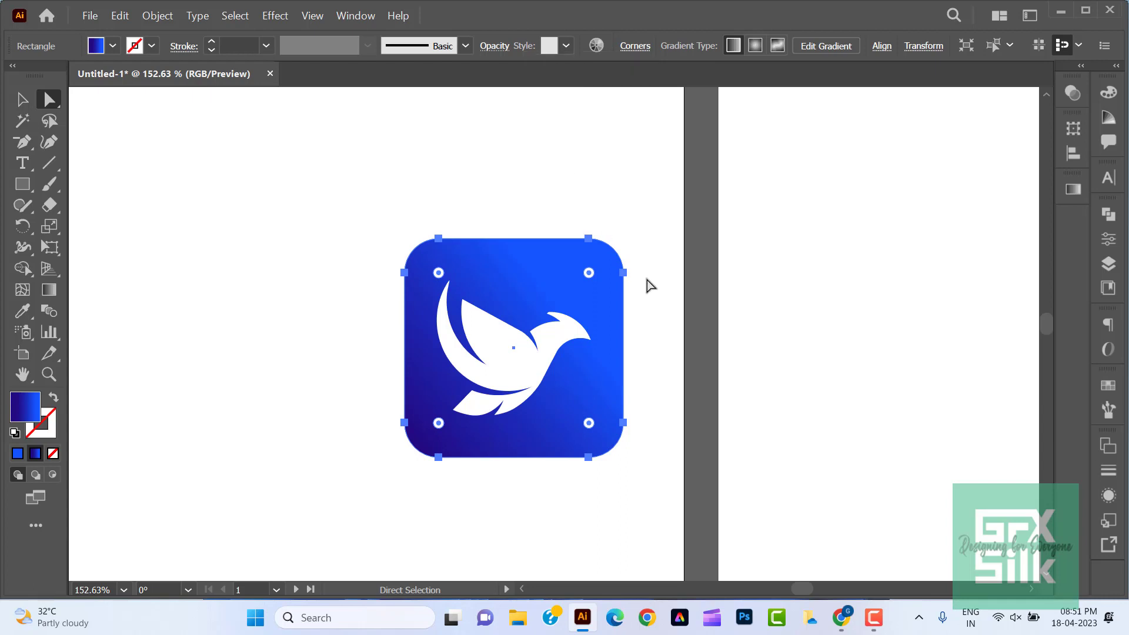
pyautogui.click(514, 179)
# Enlarge the white bird to 100 px wide.
pyautogui.click(519, 355)
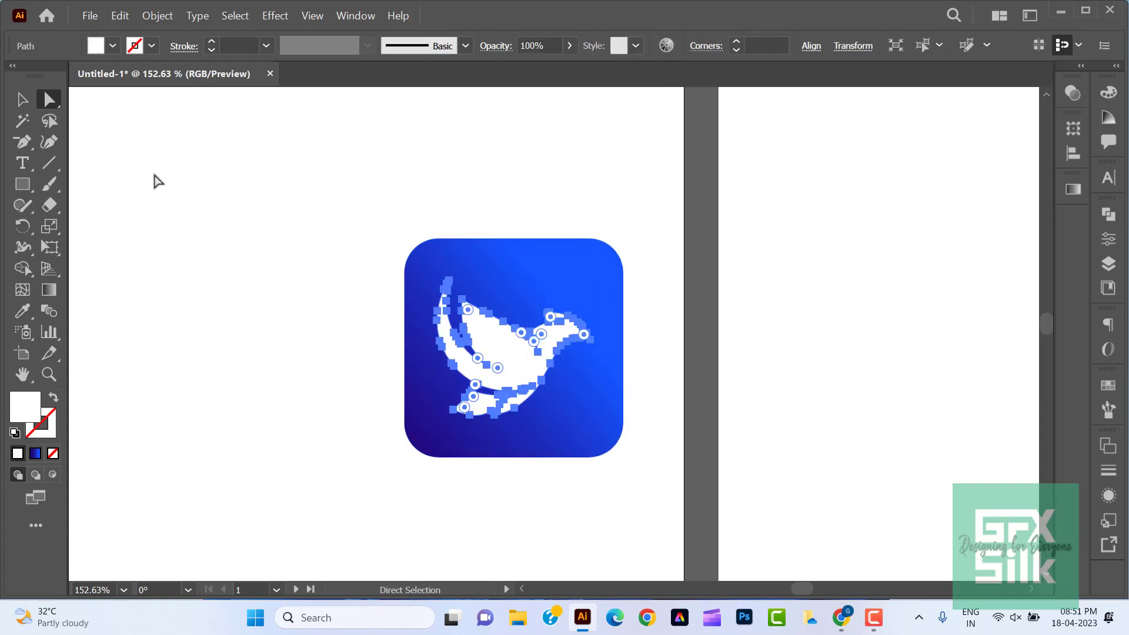
pyautogui.press('v')
pyautogui.click(182, 303)
pyautogui.click(510, 376)
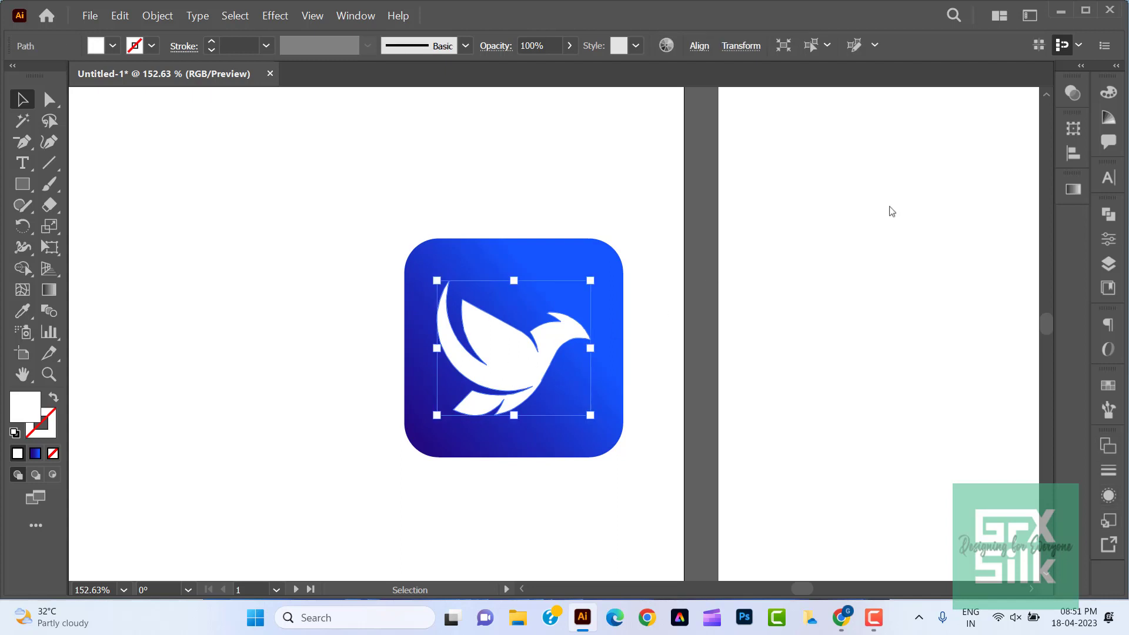
pyautogui.click(1072, 128)
pyautogui.click(976, 147)
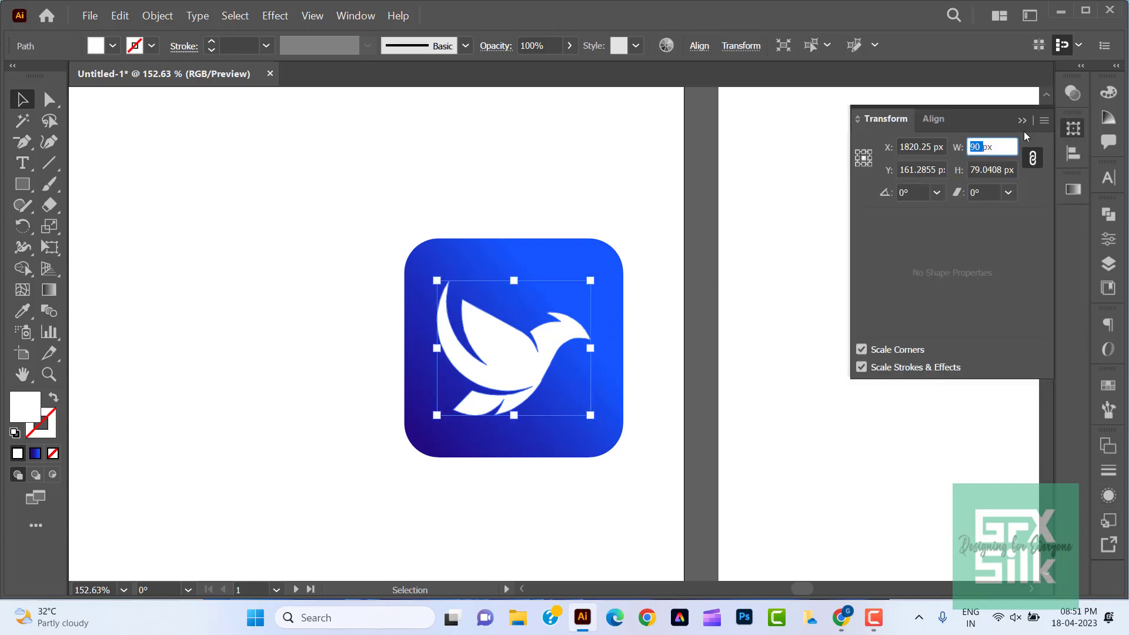
pyautogui.write('97')
pyautogui.press('Return')
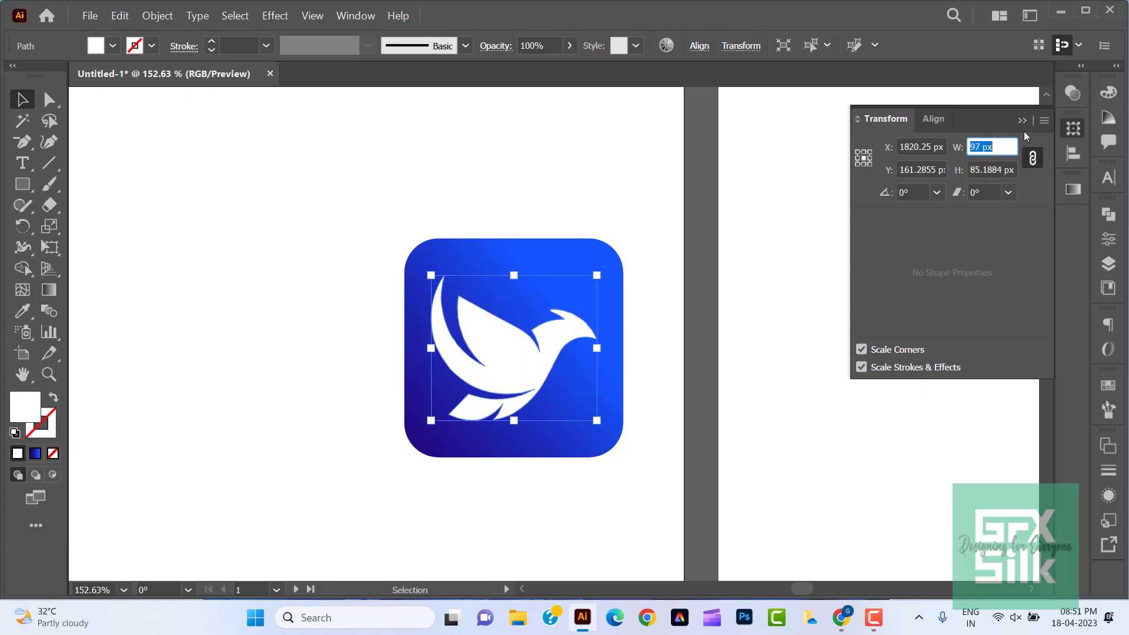
pyautogui.write('100')
pyautogui.press('Return')
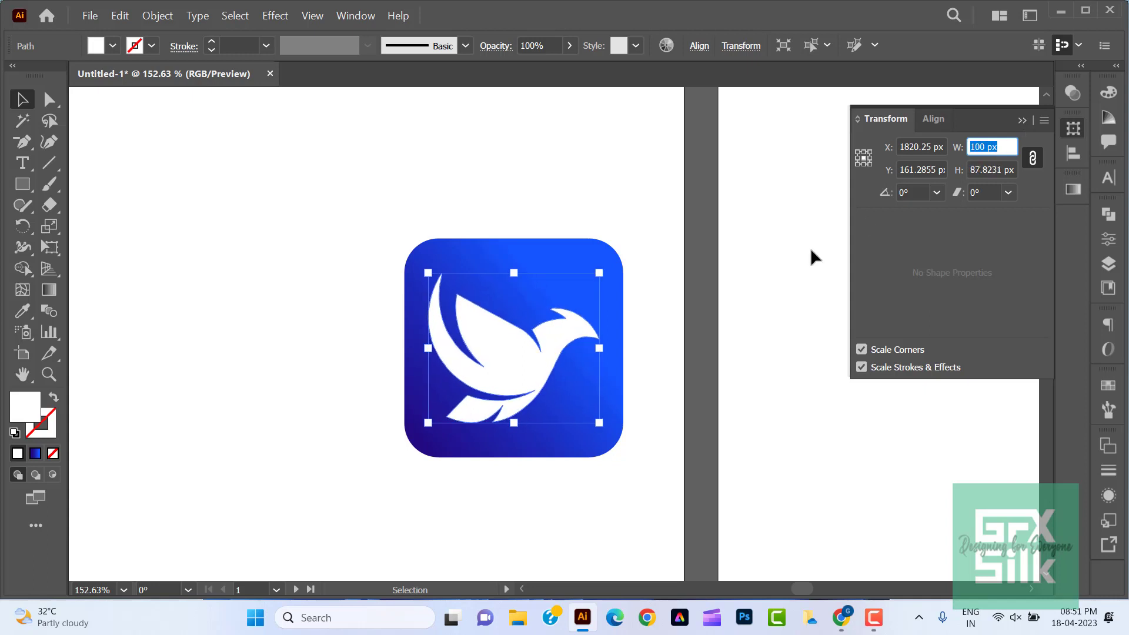
pyautogui.click(811, 250)
pyautogui.moveTo(368, 194); pyautogui.dragTo(601, 465)
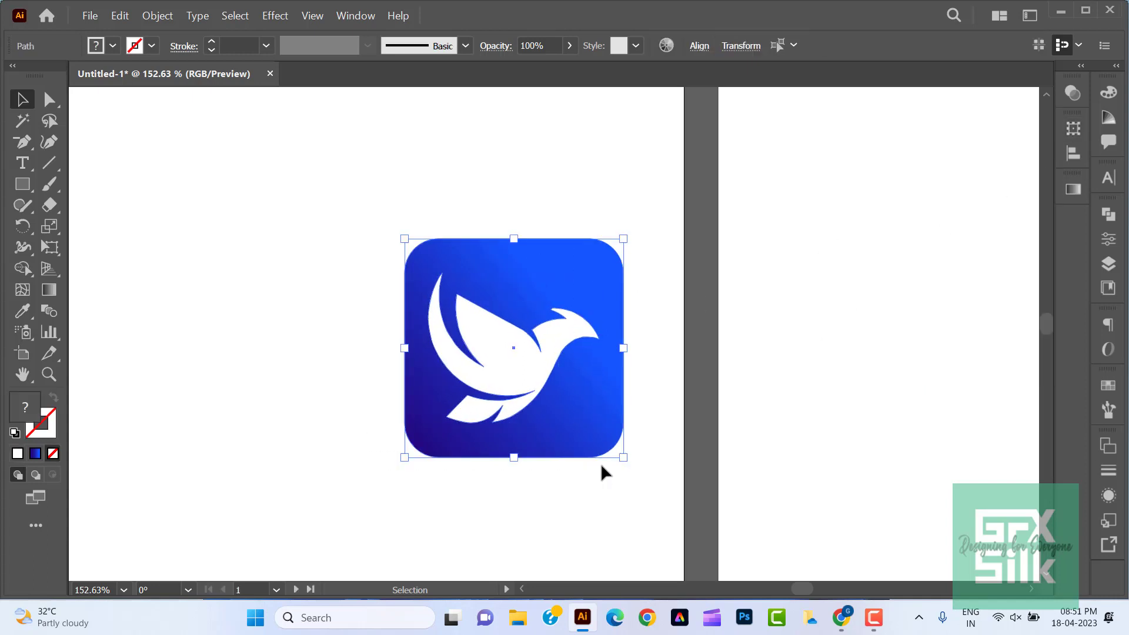
# Copy the icon, paste it in front, and move the copy straight below the original.
pyautogui.click(700, 46)
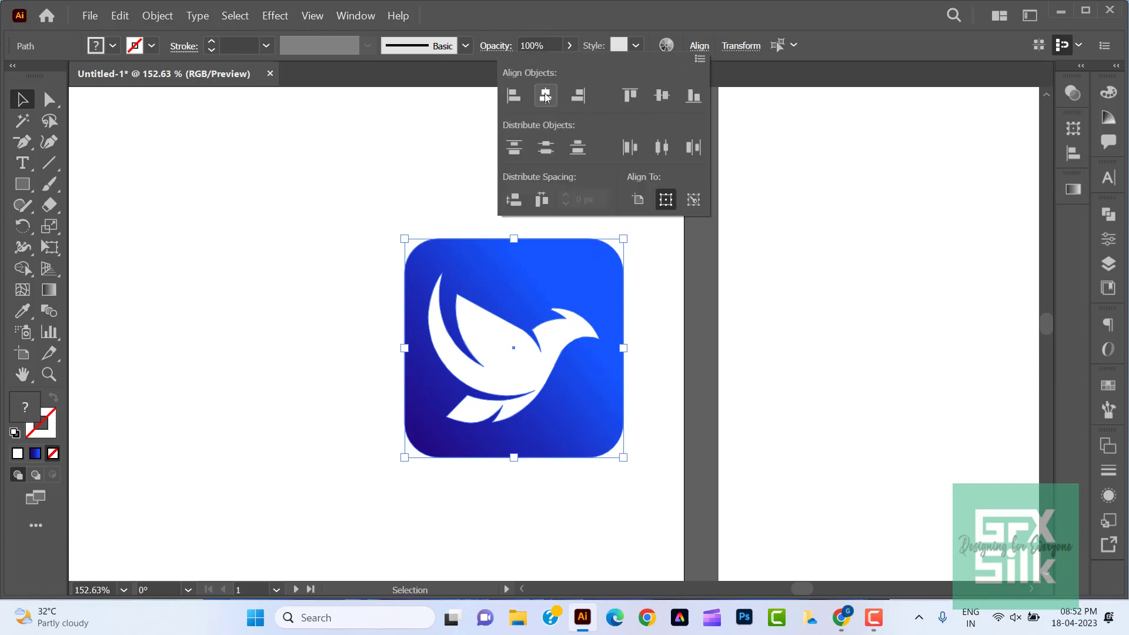
pyautogui.press('z')
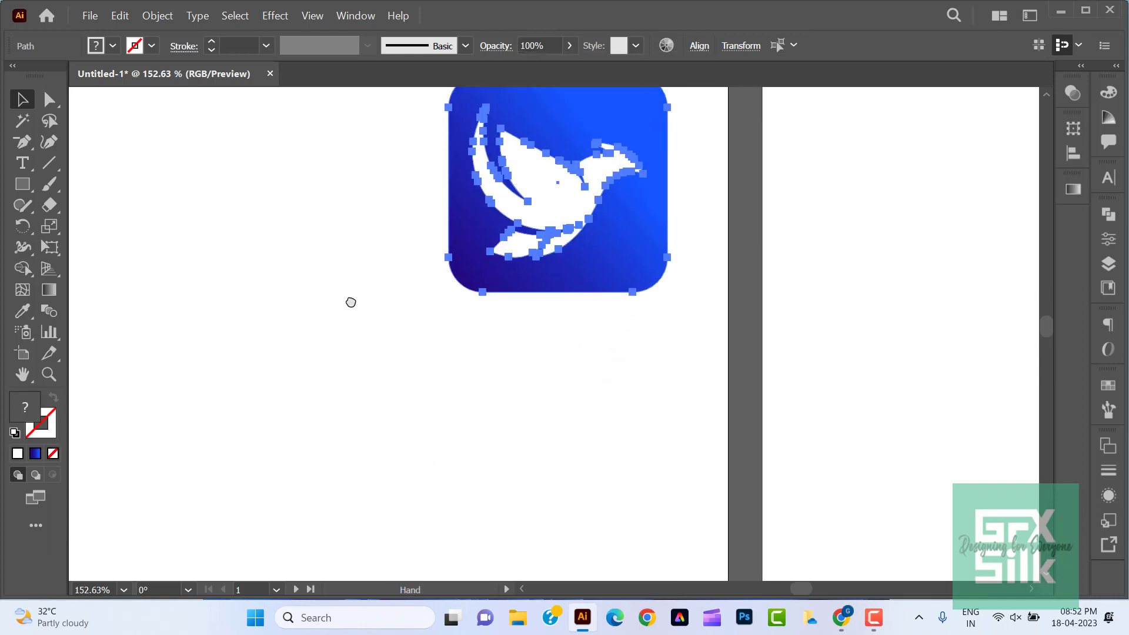
pyautogui.keyDown('alt'); pyautogui.click(420, 430); pyautogui.keyUp('alt')
pyautogui.moveTo(516, 438); pyautogui.dragTo(535, 391)
pyautogui.press('v')
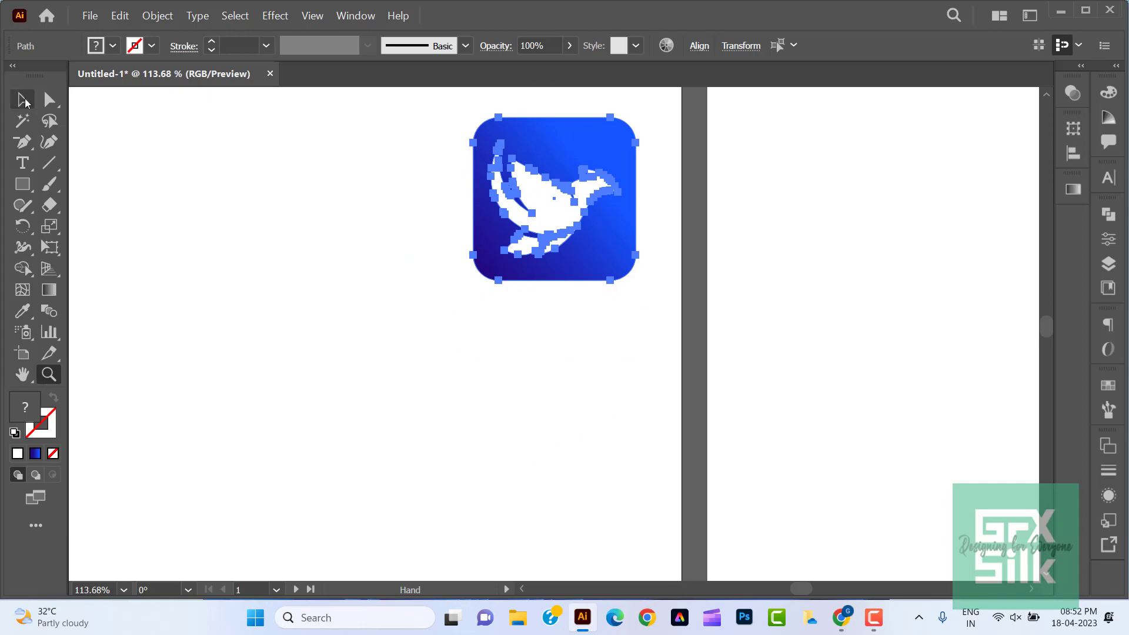
pyautogui.click(419, 131)
pyautogui.moveTo(419, 131); pyautogui.dragTo(637, 300)
pyautogui.click(157, 15)
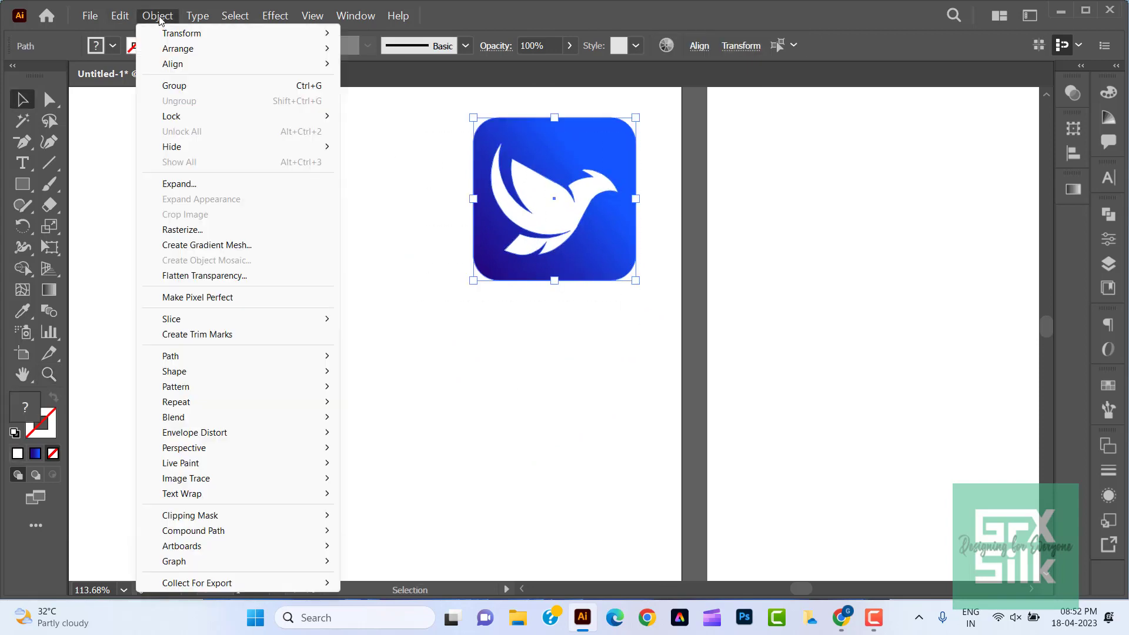
pyautogui.click(141, 86)
pyautogui.click(120, 15)
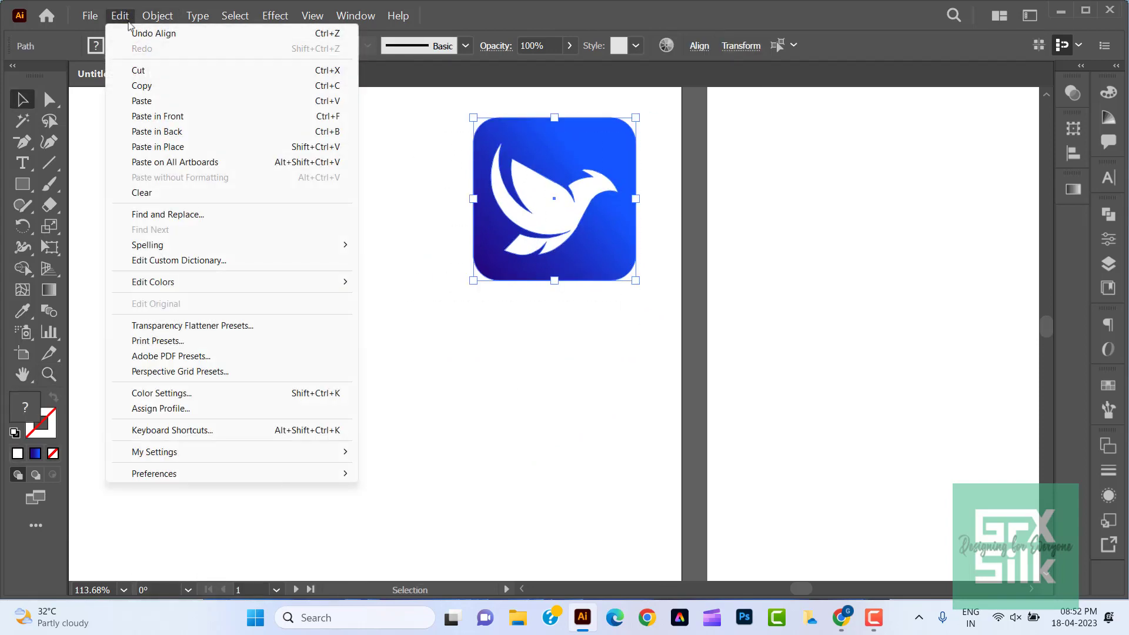
pyautogui.click(144, 115)
pyautogui.moveTo(585, 252); pyautogui.dragTo(584, 523)
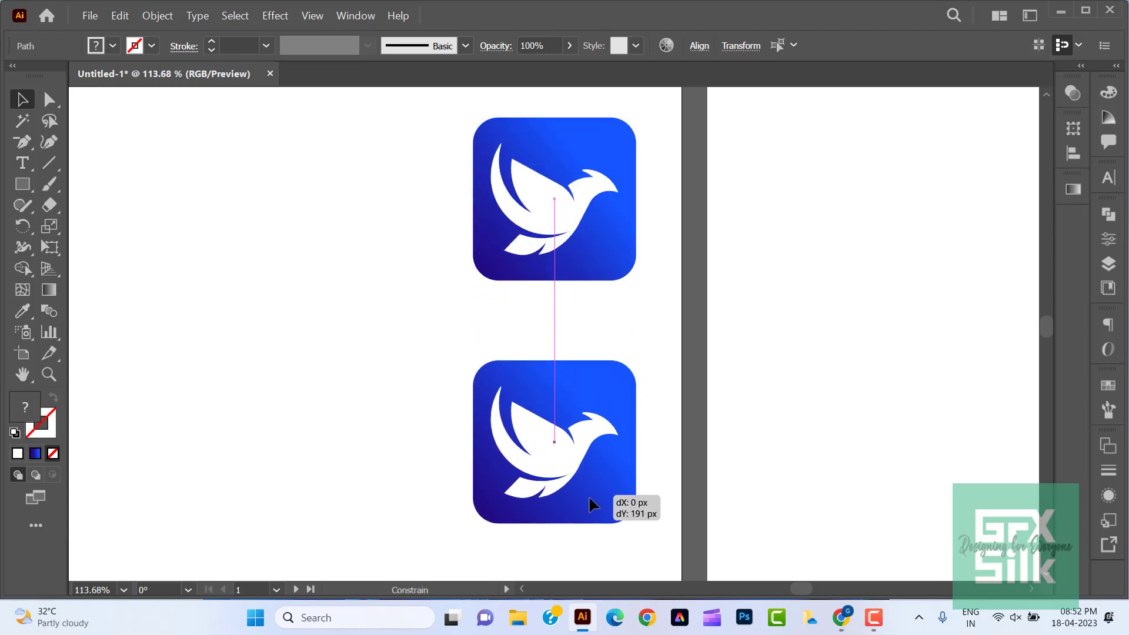
# Make the copy's square a 4 pt gradient outline with no fill, aligned inside.
pyautogui.click(369, 400)
pyautogui.moveTo(369, 400); pyautogui.dragTo(280, 301)
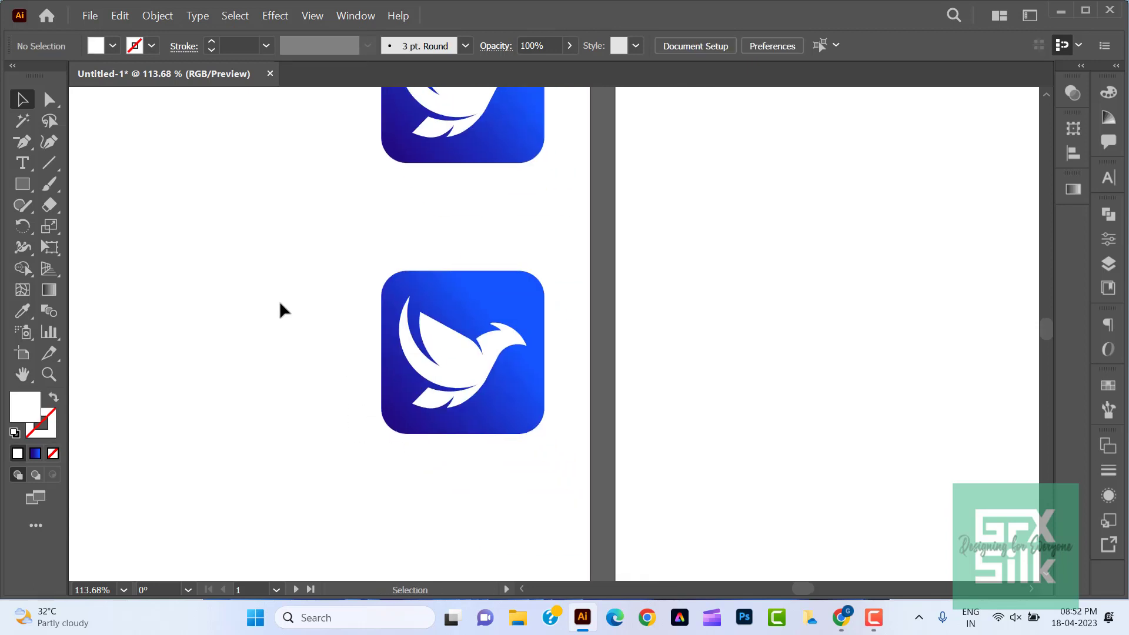
pyautogui.click(528, 277)
pyautogui.click(53, 402)
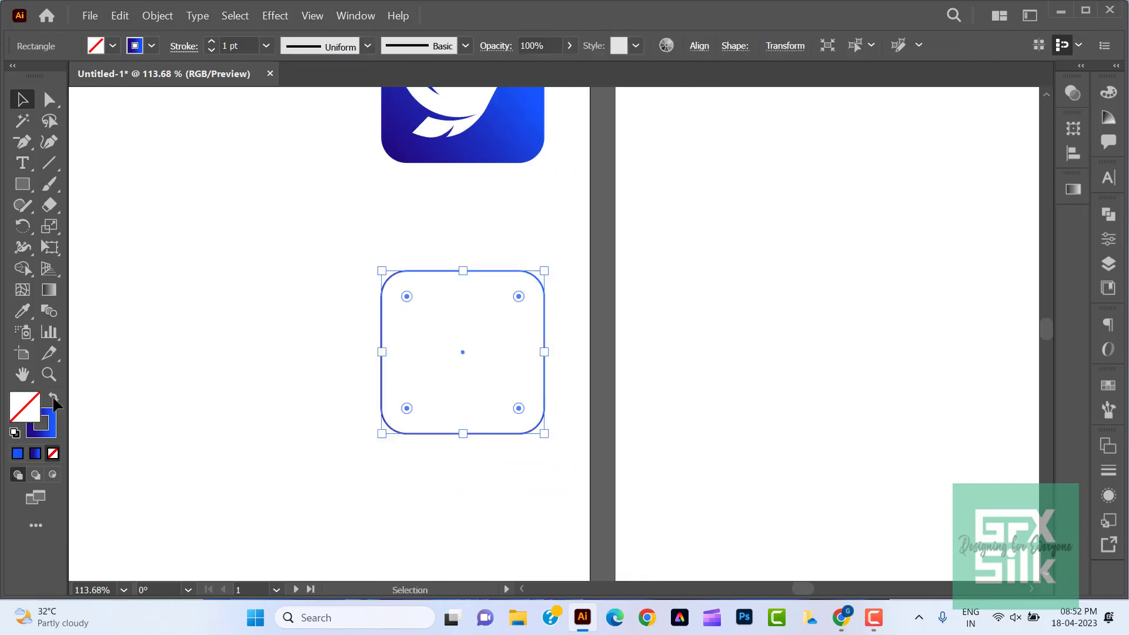
pyautogui.click(213, 41)
pyautogui.click(213, 41)
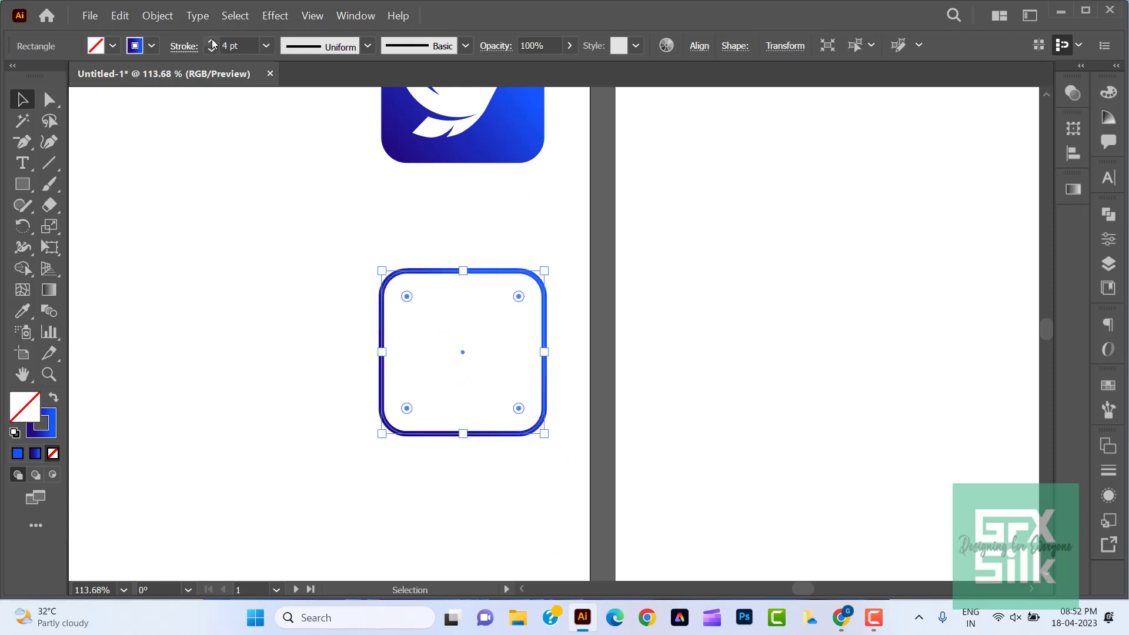
pyautogui.click(1108, 470)
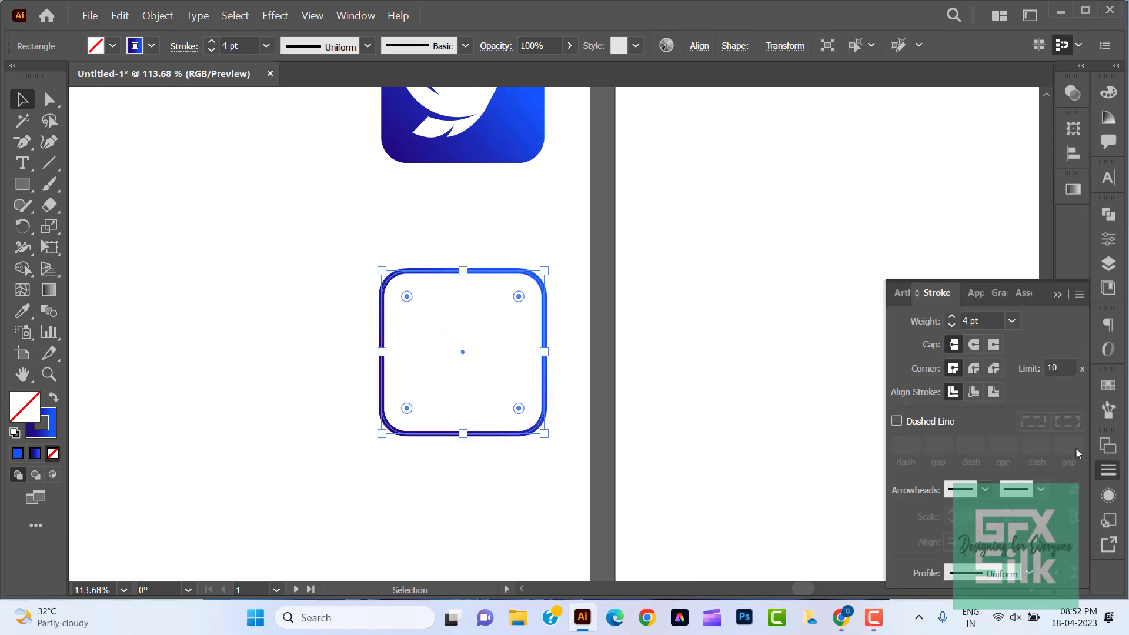
pyautogui.click(974, 392)
# Give the copied bird the blue gradient fill.
pyautogui.click(541, 445)
pyautogui.hotkey('ctrl', 'v')
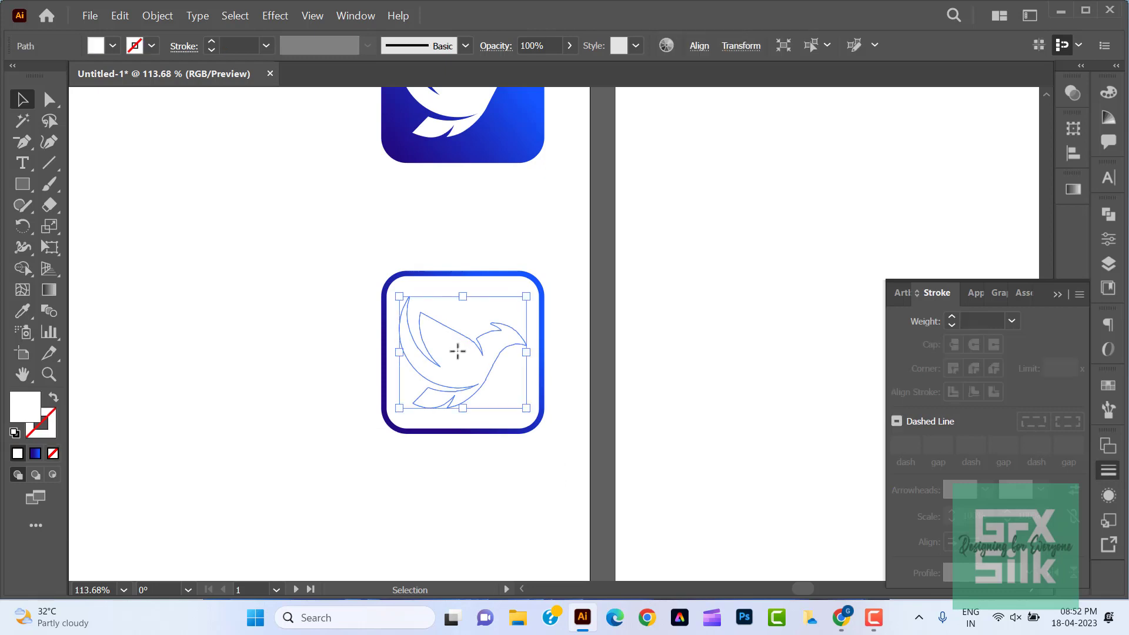
pyautogui.click(36, 454)
pyautogui.click(331, 489)
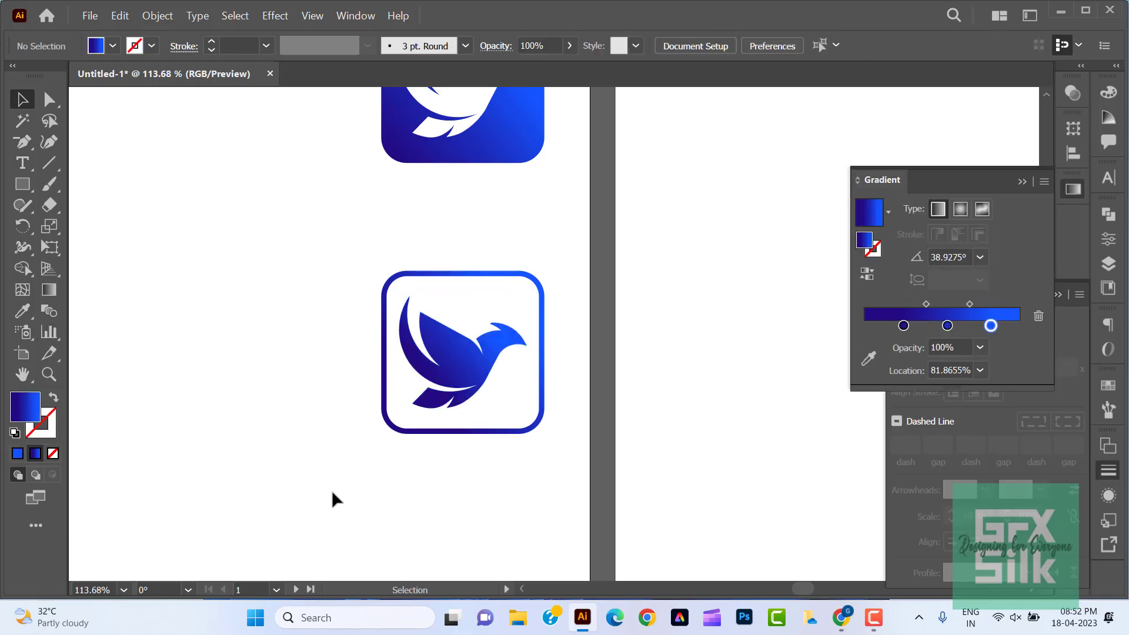
pyautogui.click(1074, 191)
# Group the filled and outlined app icons and nudge the group slightly left.
pyautogui.click(1110, 471)
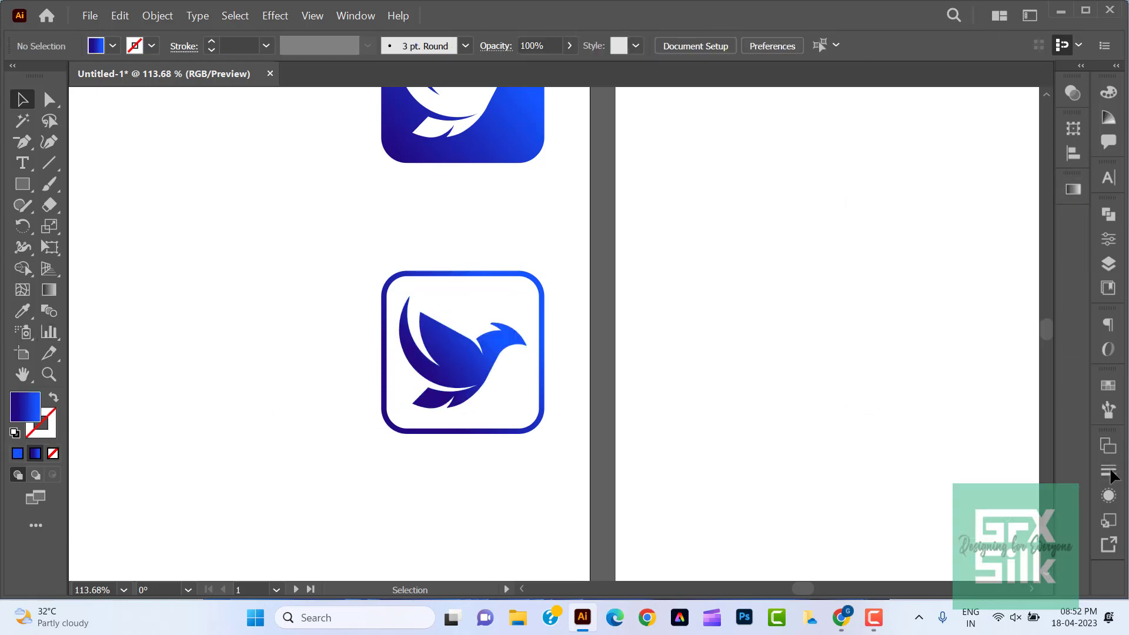
pyautogui.click(124, 590)
pyautogui.scroll(-2, 212, 528)
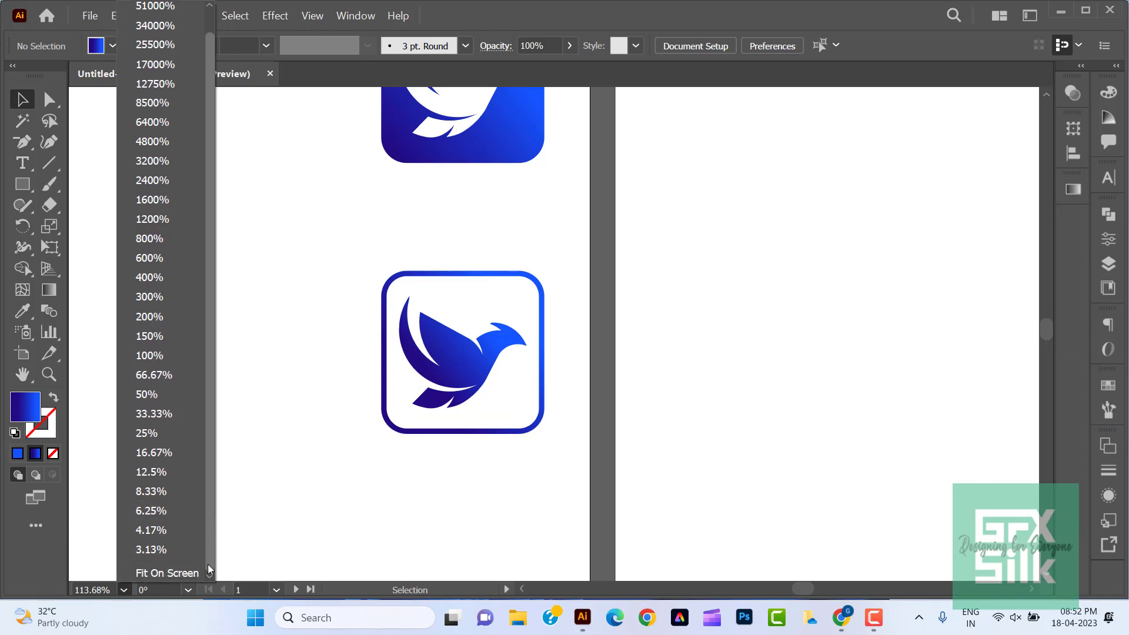
pyautogui.click(182, 570)
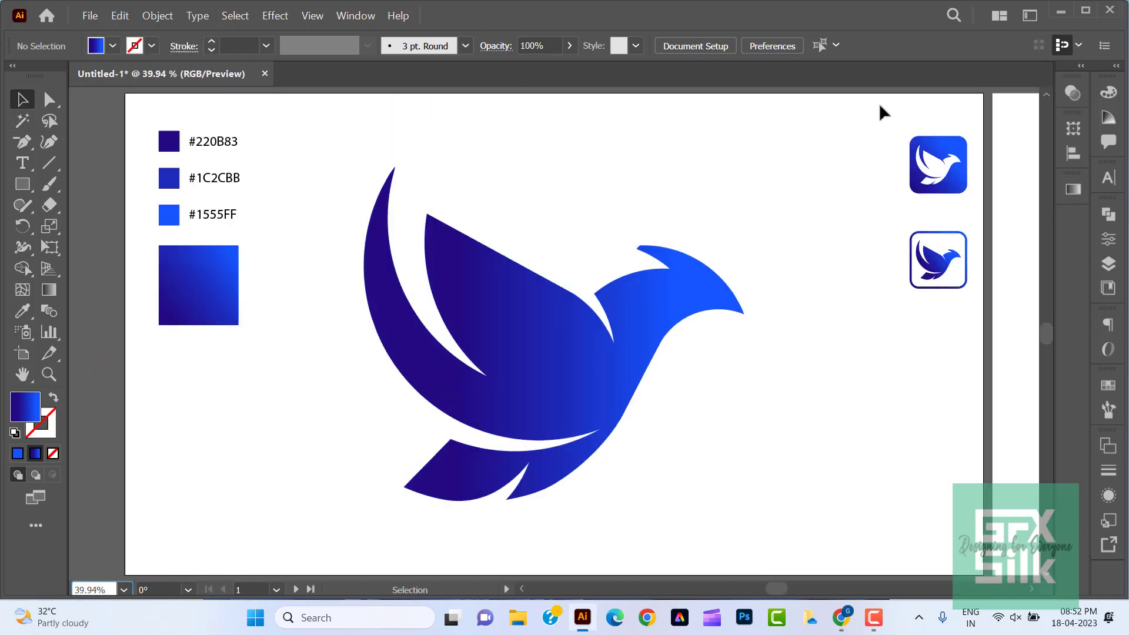
pyautogui.moveTo(880, 104); pyautogui.dragTo(959, 315)
pyautogui.rightClick(943, 268)
pyautogui.click(978, 358)
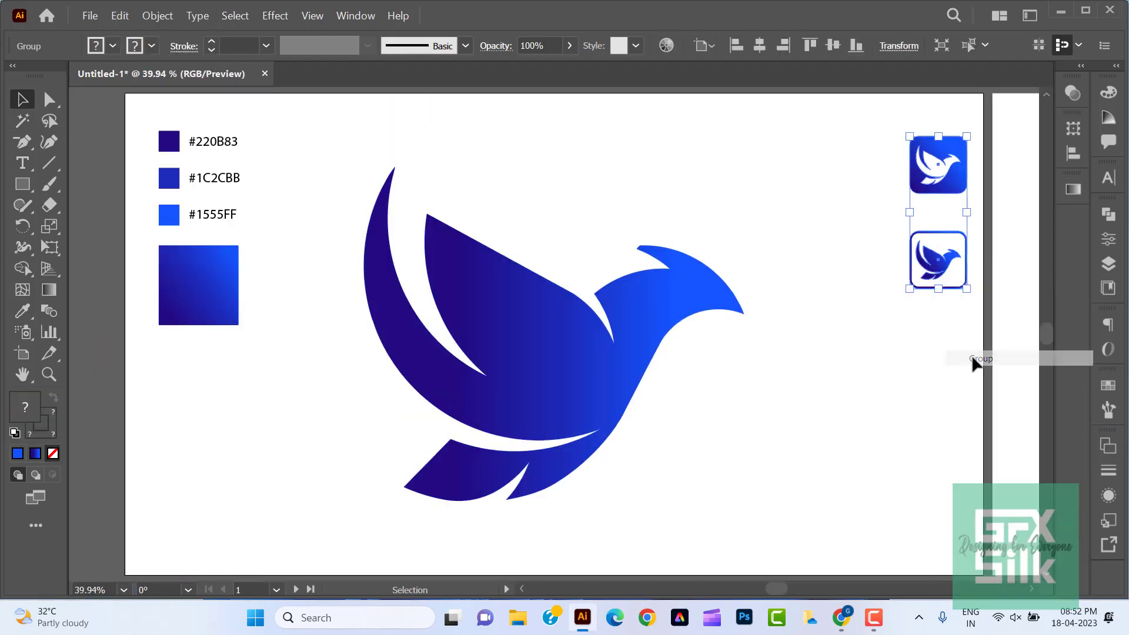
pyautogui.moveTo(941, 258); pyautogui.dragTo(913, 254)
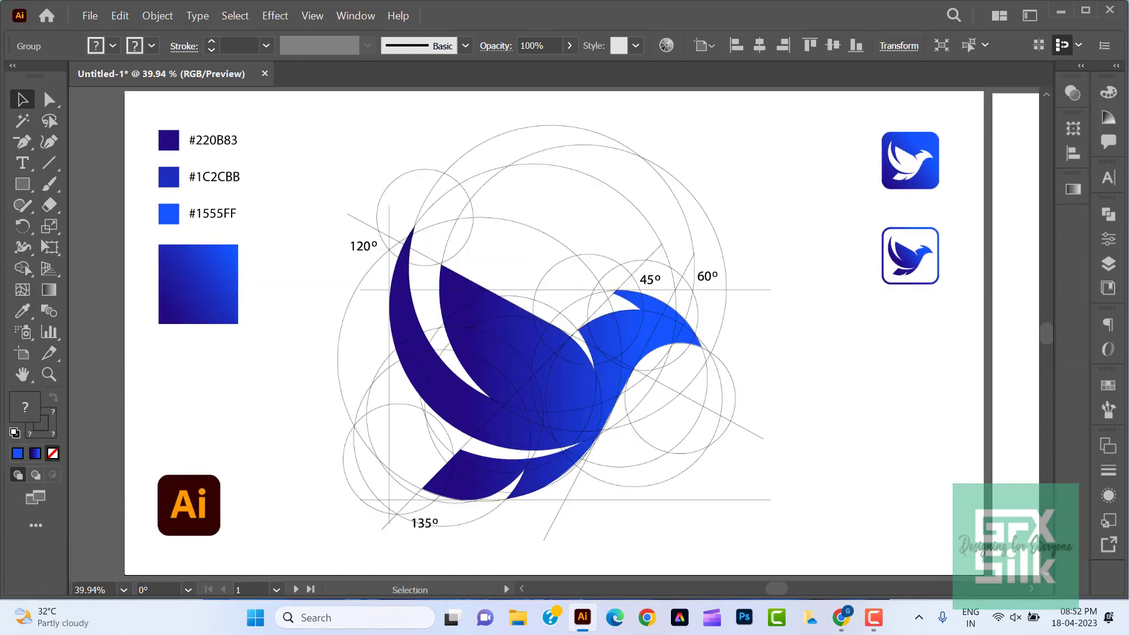